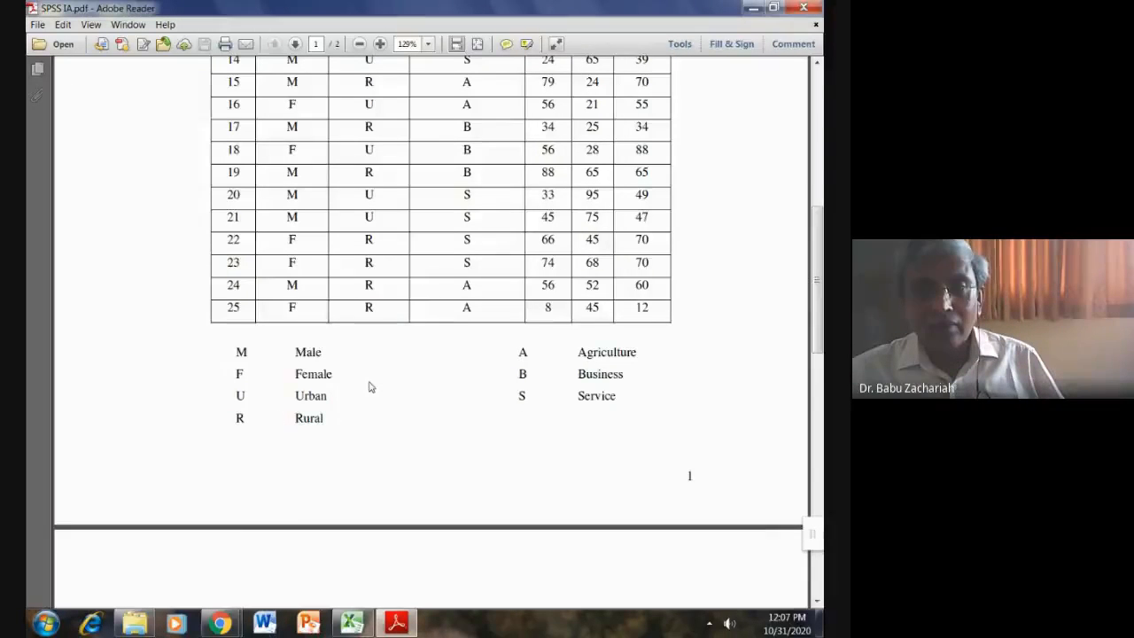
Step: Scroll the PDF past page 1's marks table and legend to page 2's task list
scroll(368, 381, up, 3)
scroll(368, 377, up, 5)
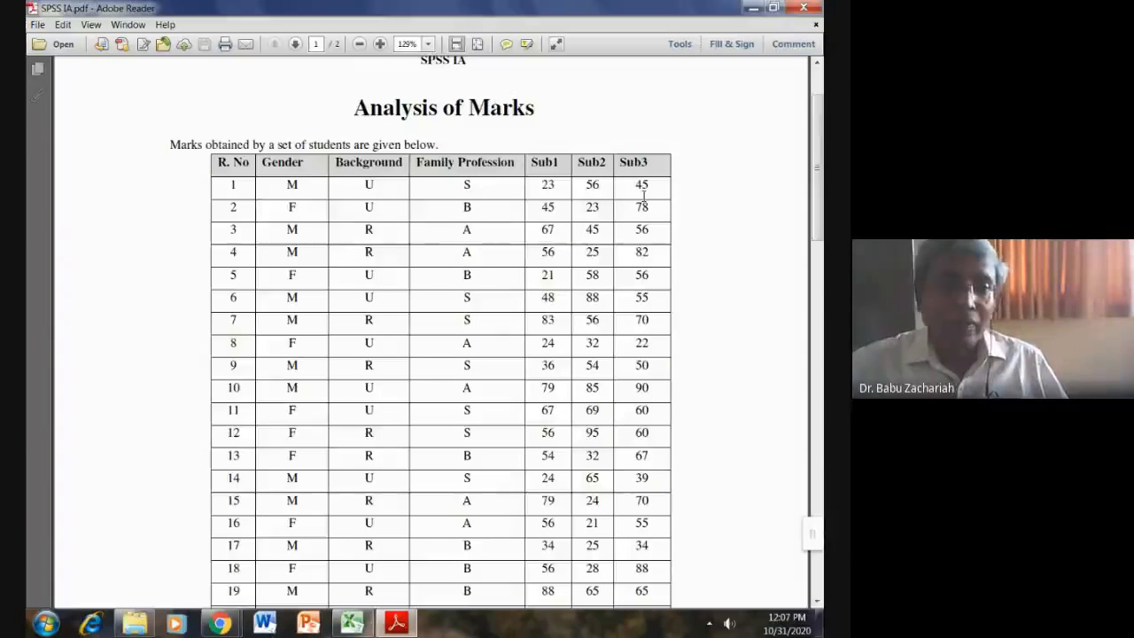
scroll(420, 260, down, 5)
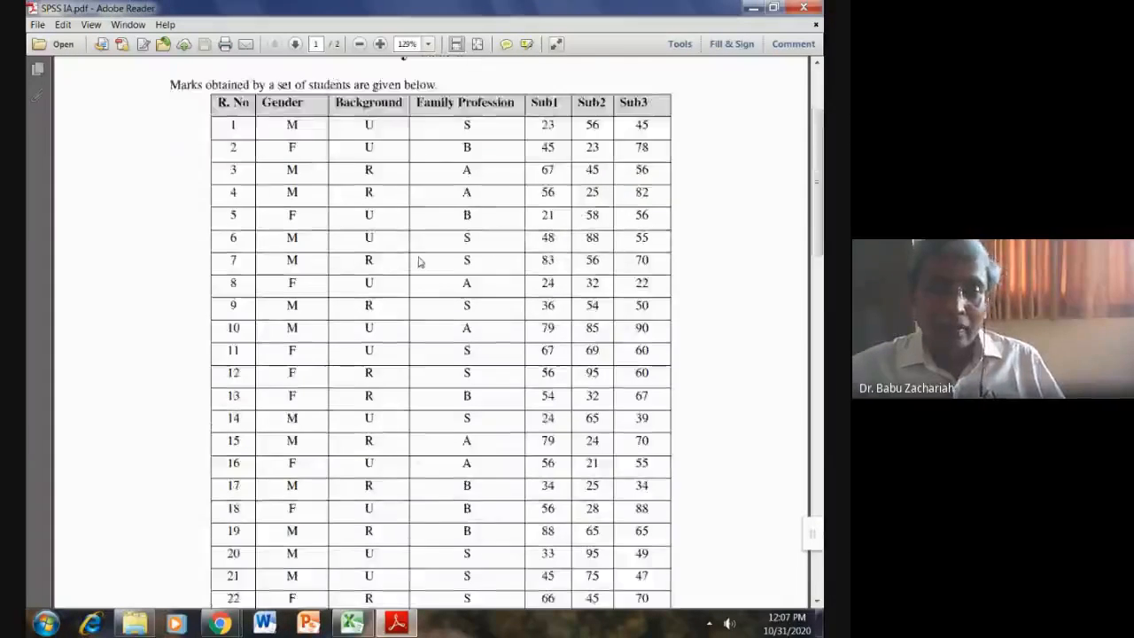
scroll(419, 261, down, 4)
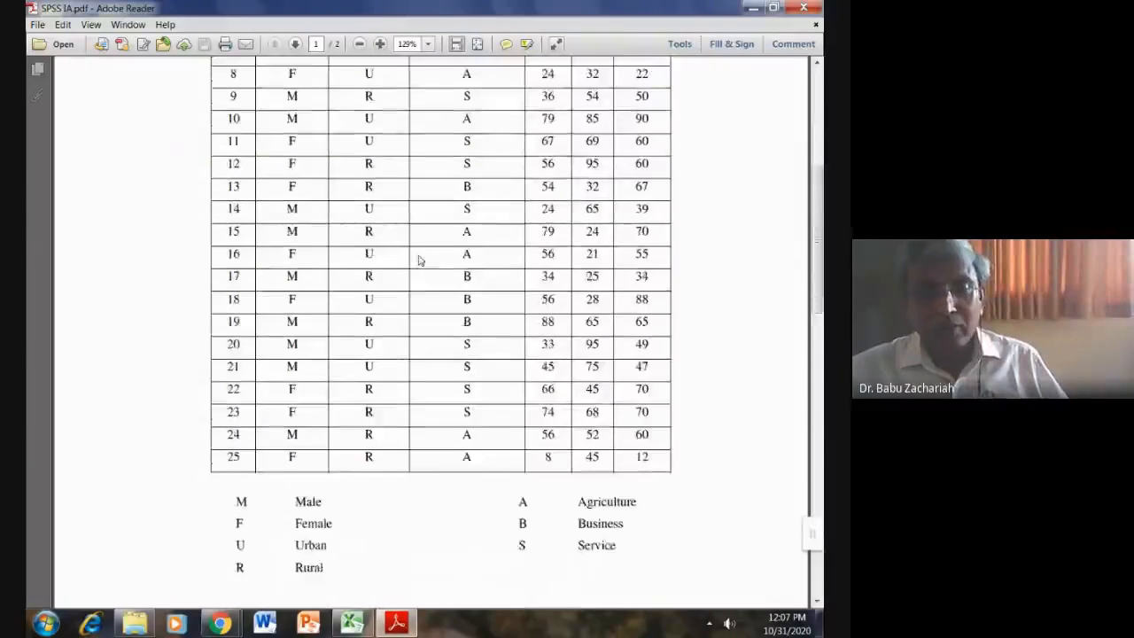
scroll(419, 259, down, 8)
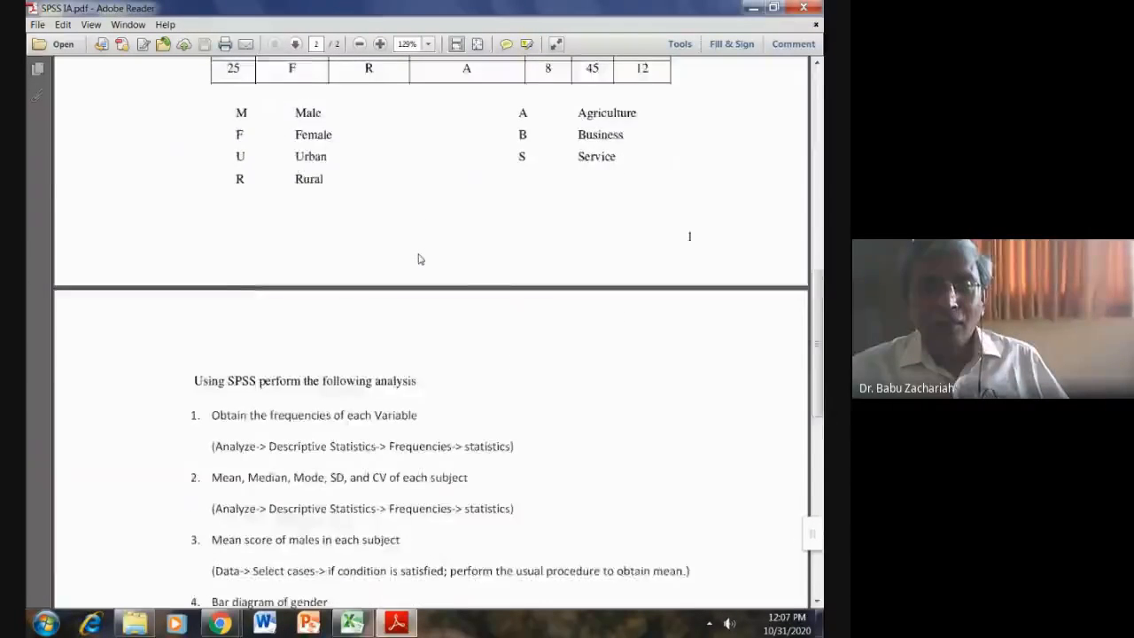
Step: Scroll page 2 down until all eight SPSS tasks are visible
scroll(420, 259, down, 5)
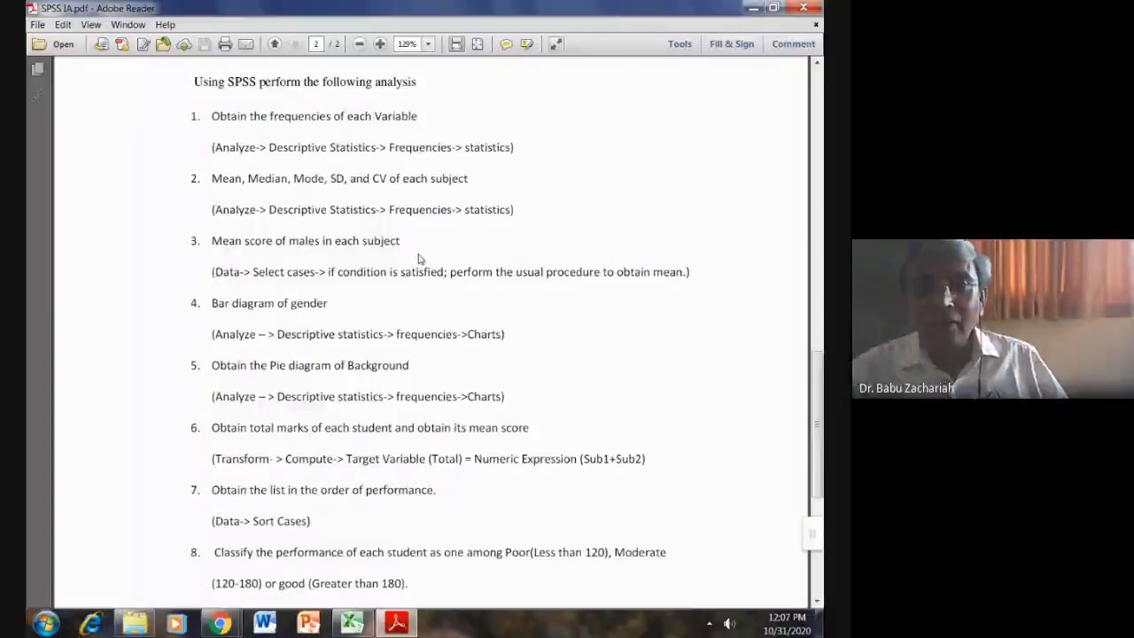
Step: Minimize Adobe Reader, move the folder window aside, and launch IBM SPSS Statistics 20
click(751, 11)
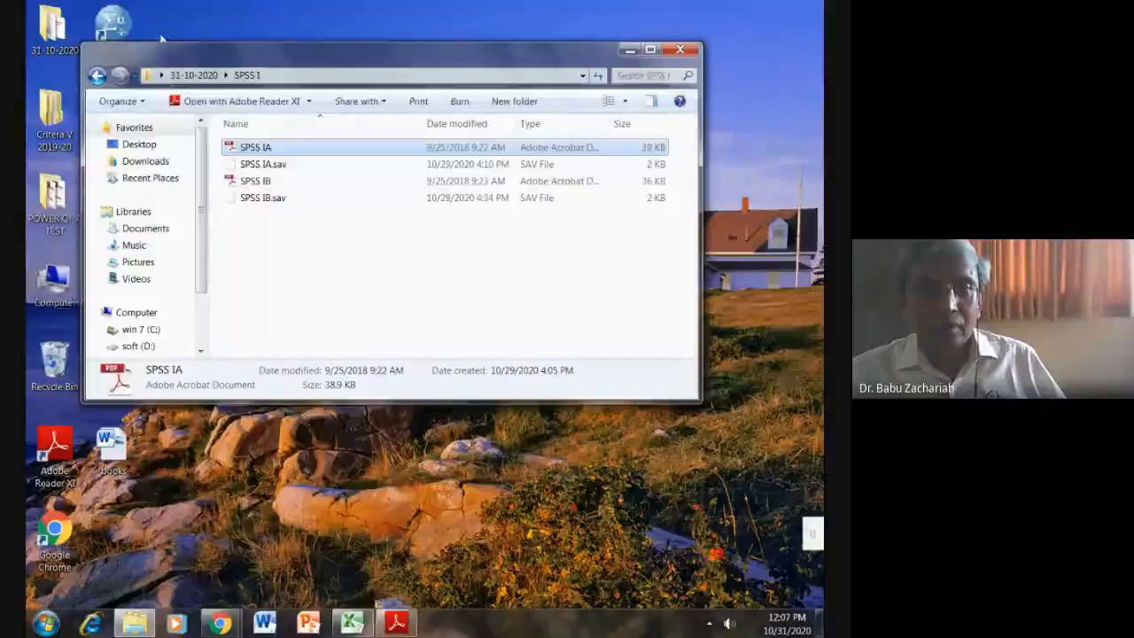
drag(224, 66, 312, 167)
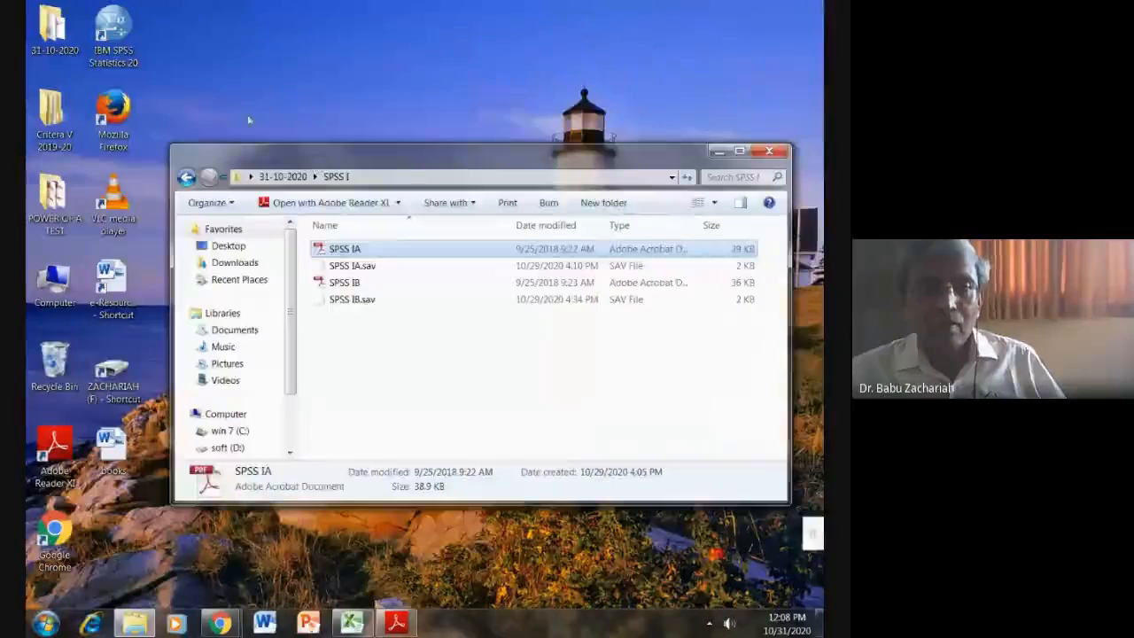
click(112, 34)
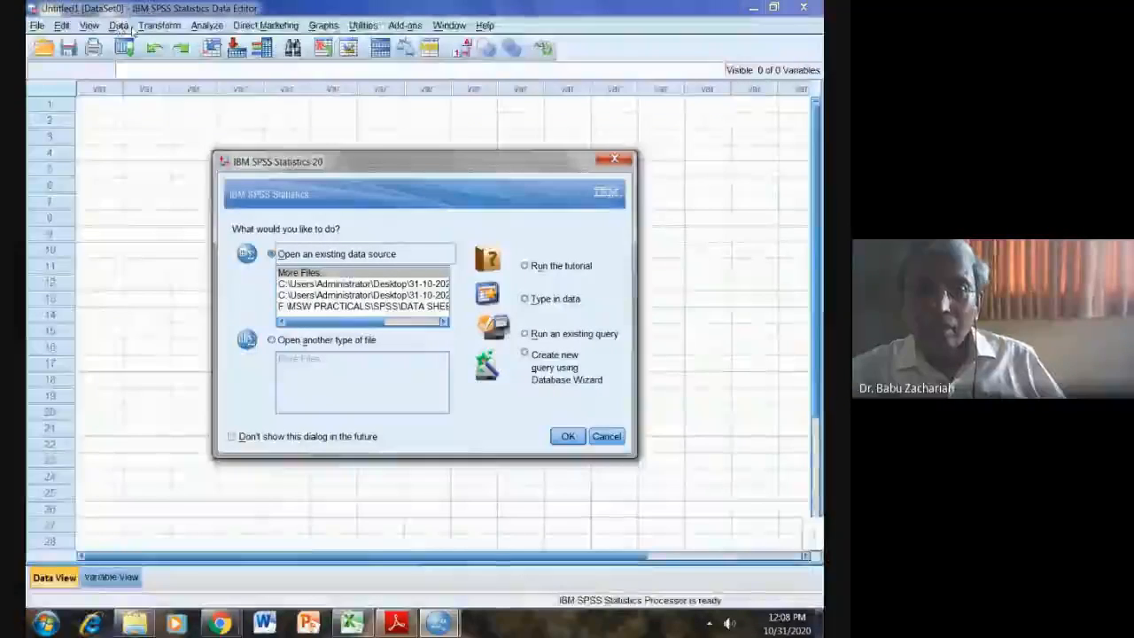
Step: Dismiss the startup dialog with 'Type in data' and begin opening a data file
click(528, 299)
click(567, 437)
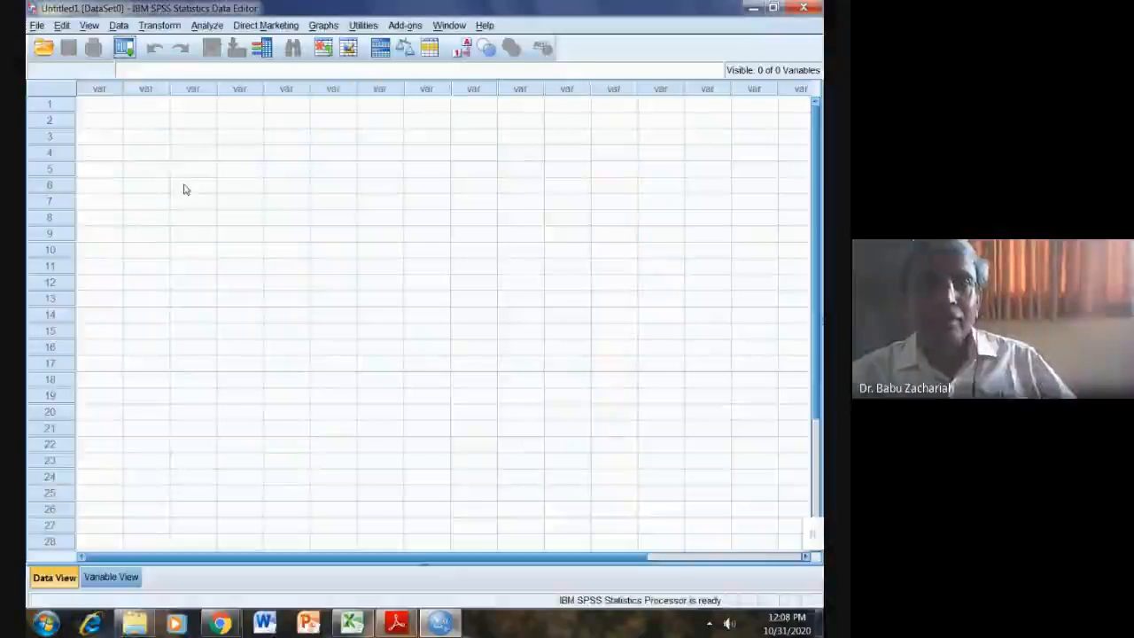
click(36, 26)
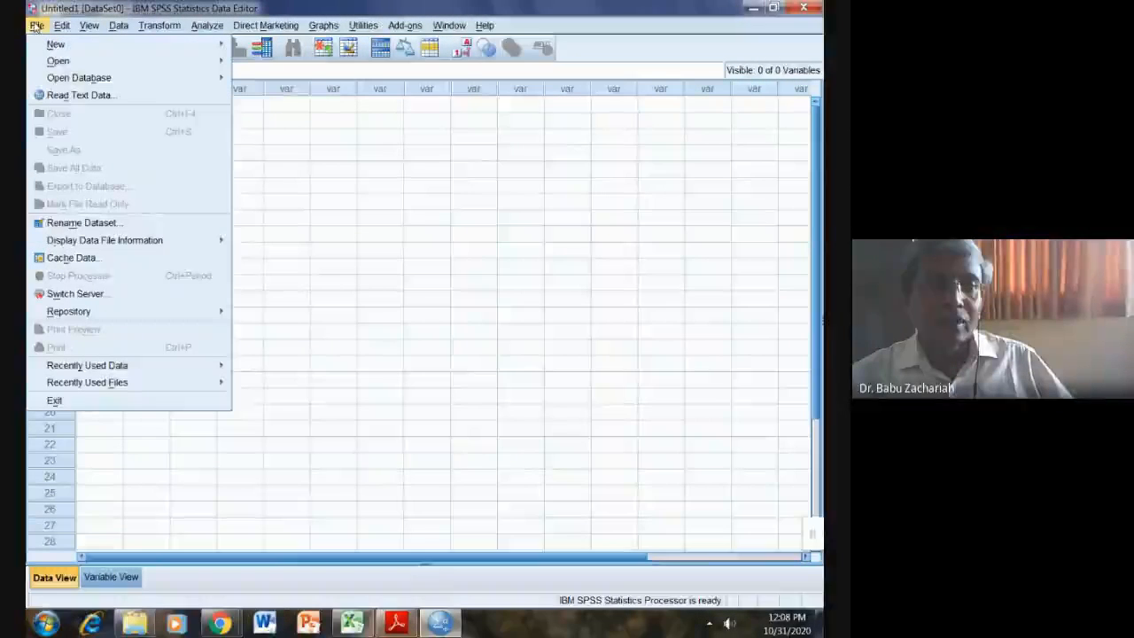
mouse_move(36, 62)
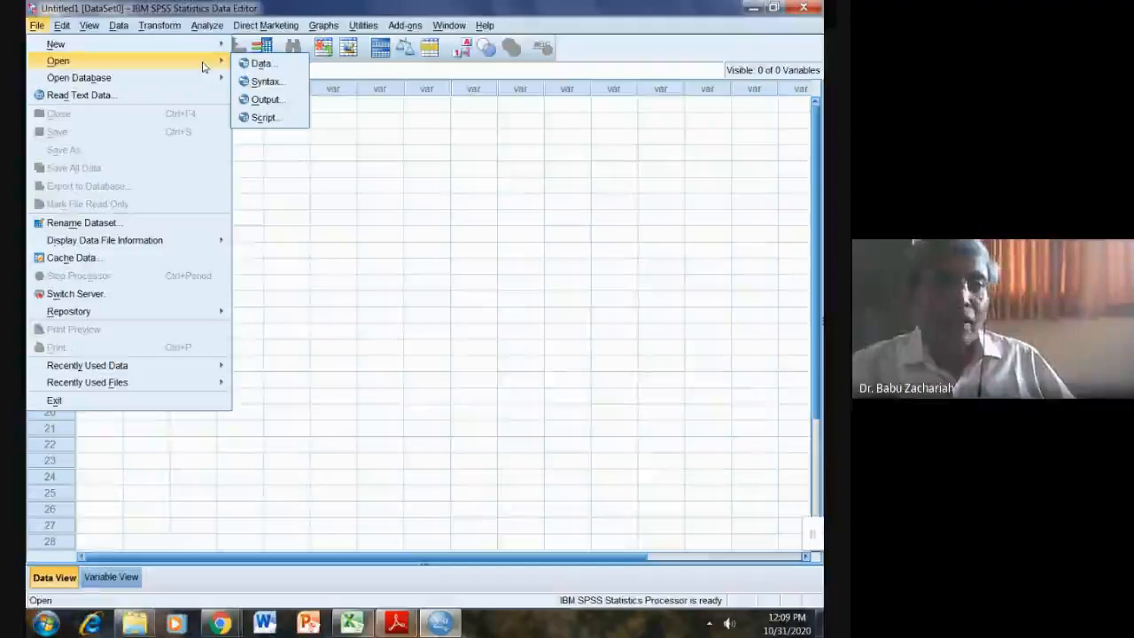
click(259, 64)
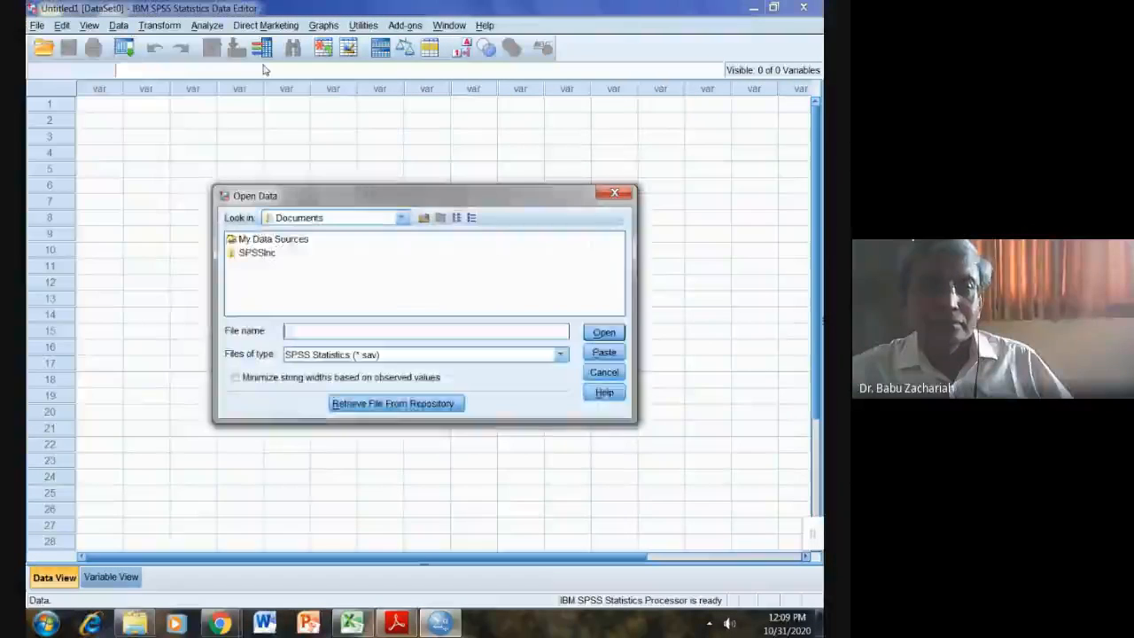
Step: Browse to Desktop > 31-10-2020 > SPSS I and open SPSS IA.sav
click(400, 219)
drag(406, 261, 405, 243)
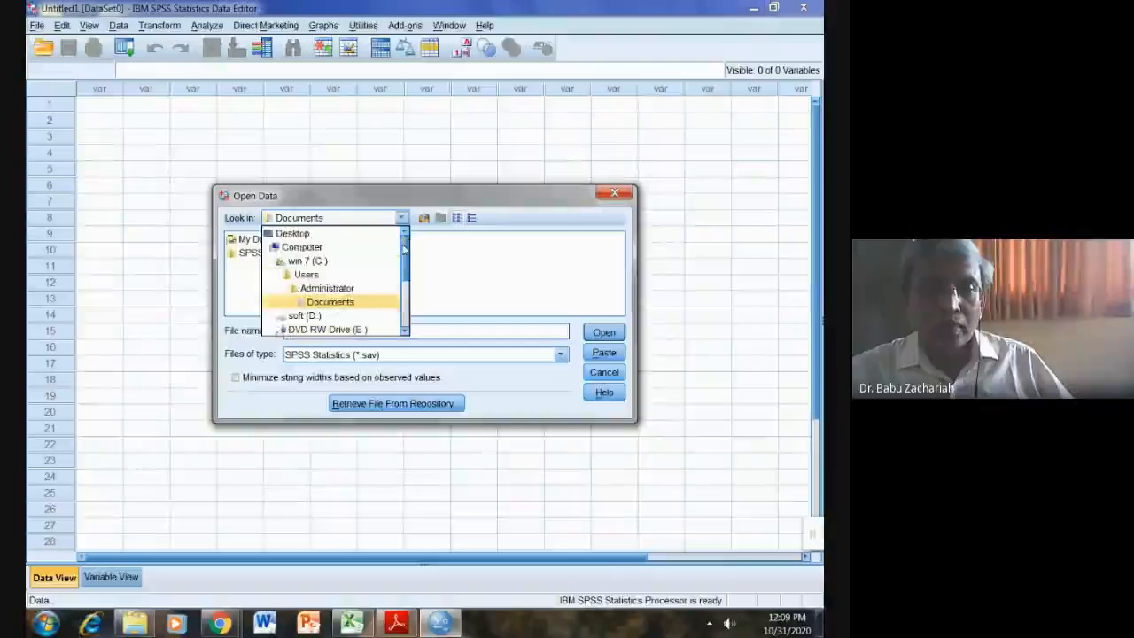
click(293, 233)
double_click(293, 237)
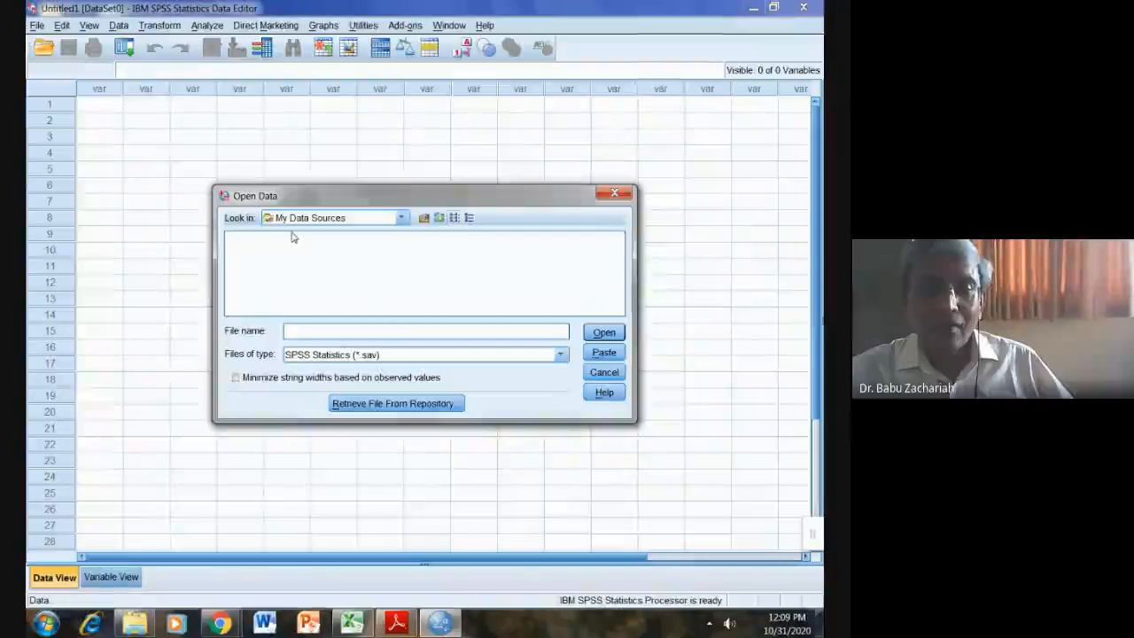
click(401, 218)
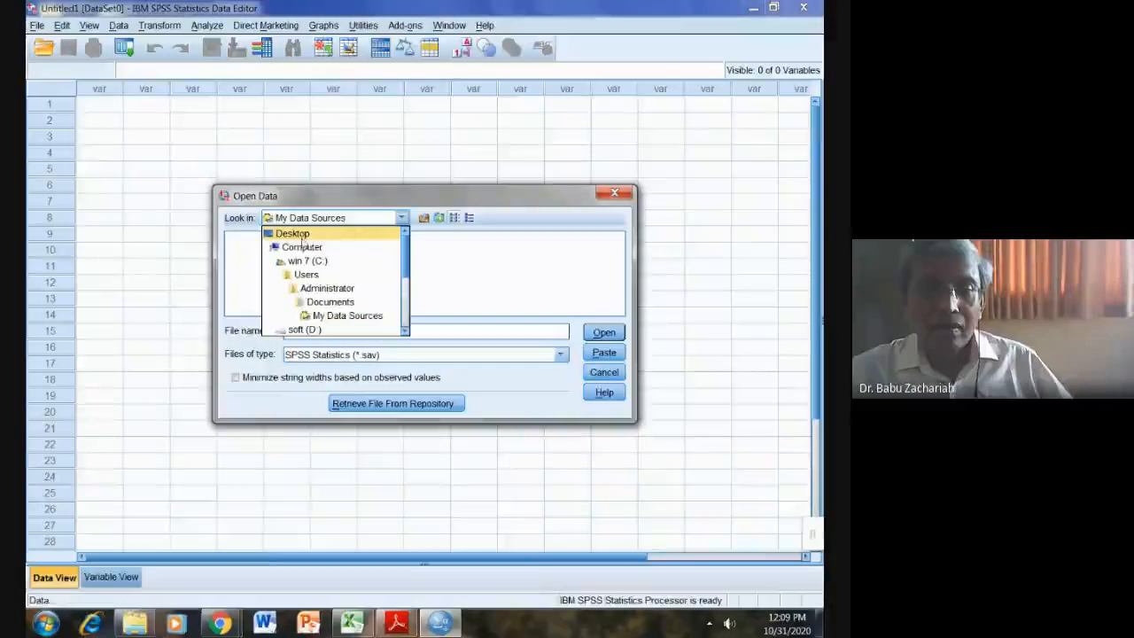
click(300, 235)
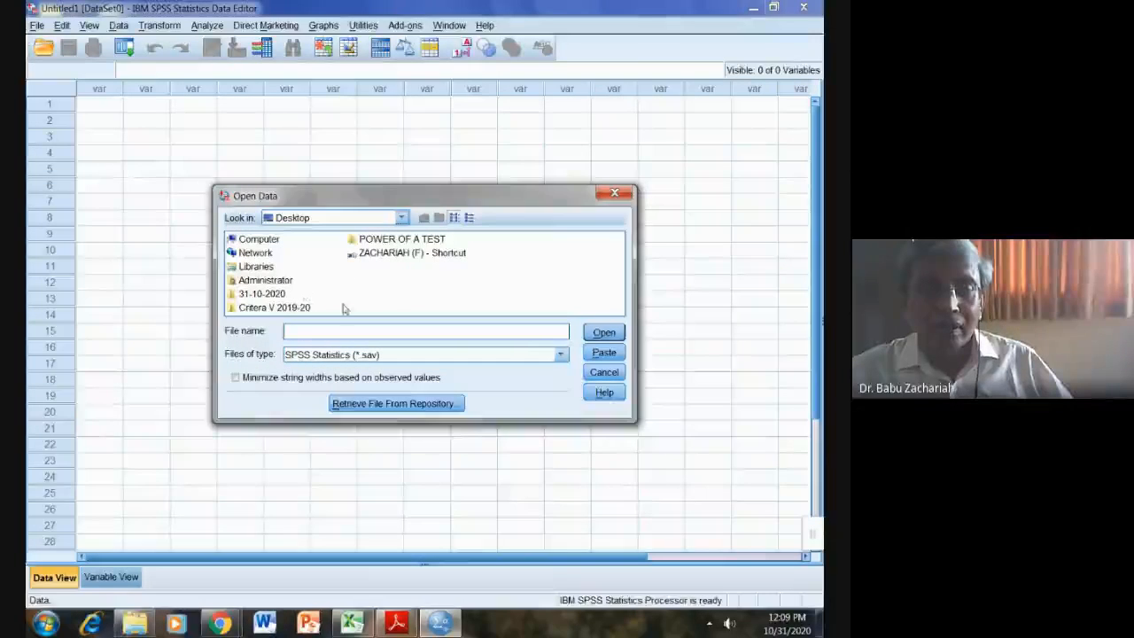
double_click(263, 294)
double_click(255, 242)
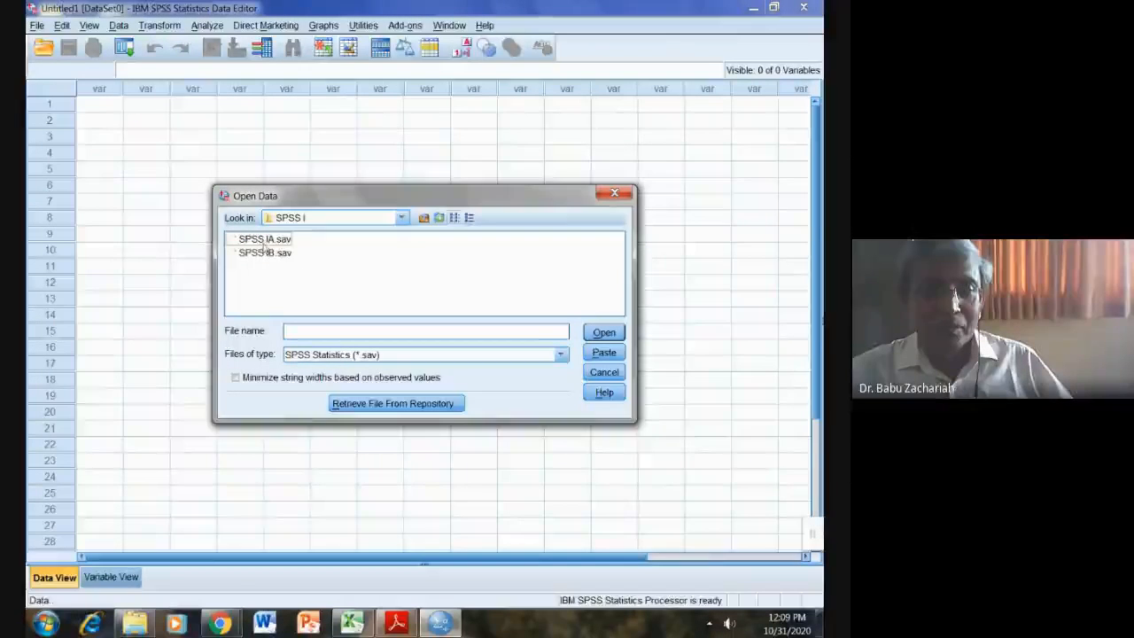
double_click(259, 240)
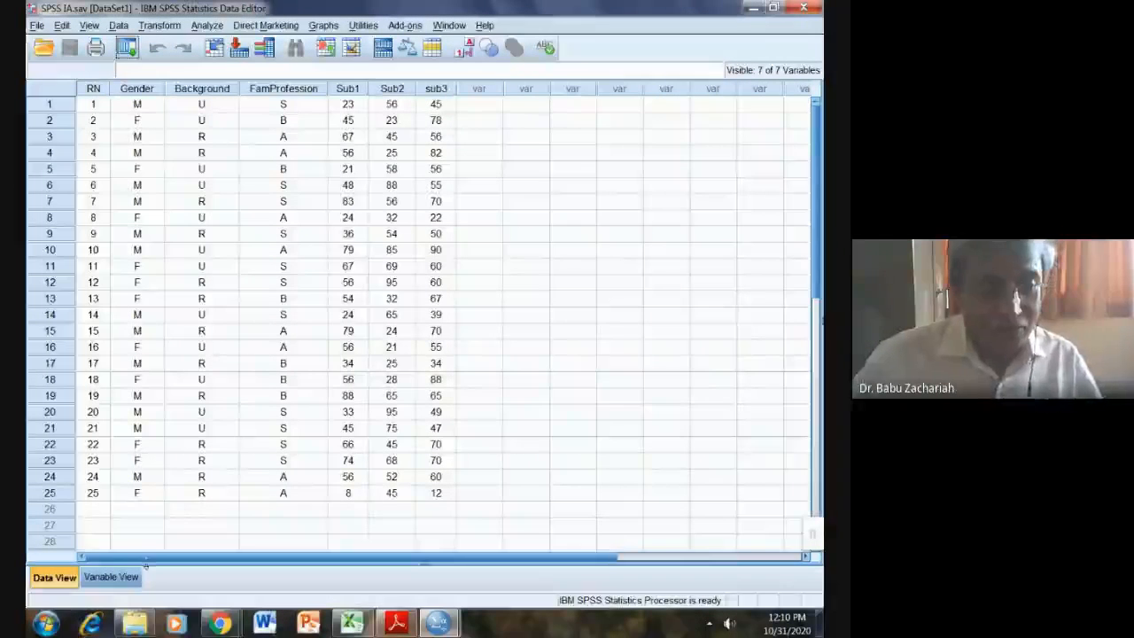
Step: Switch to Variable View to see the seven variables' definitions
click(122, 579)
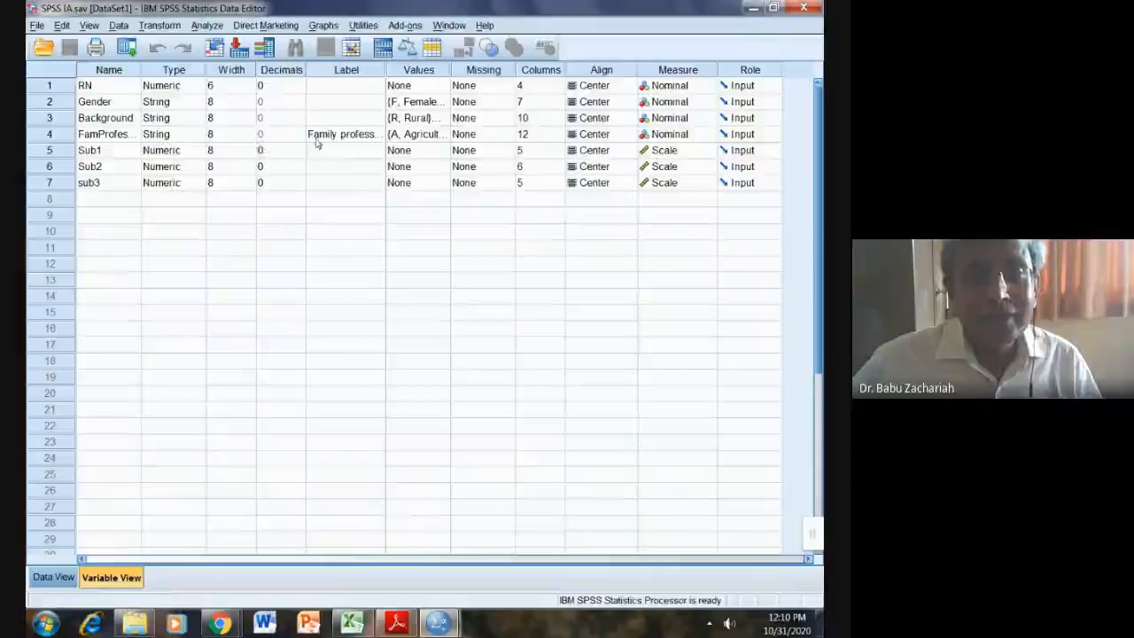
click(443, 106)
click(441, 104)
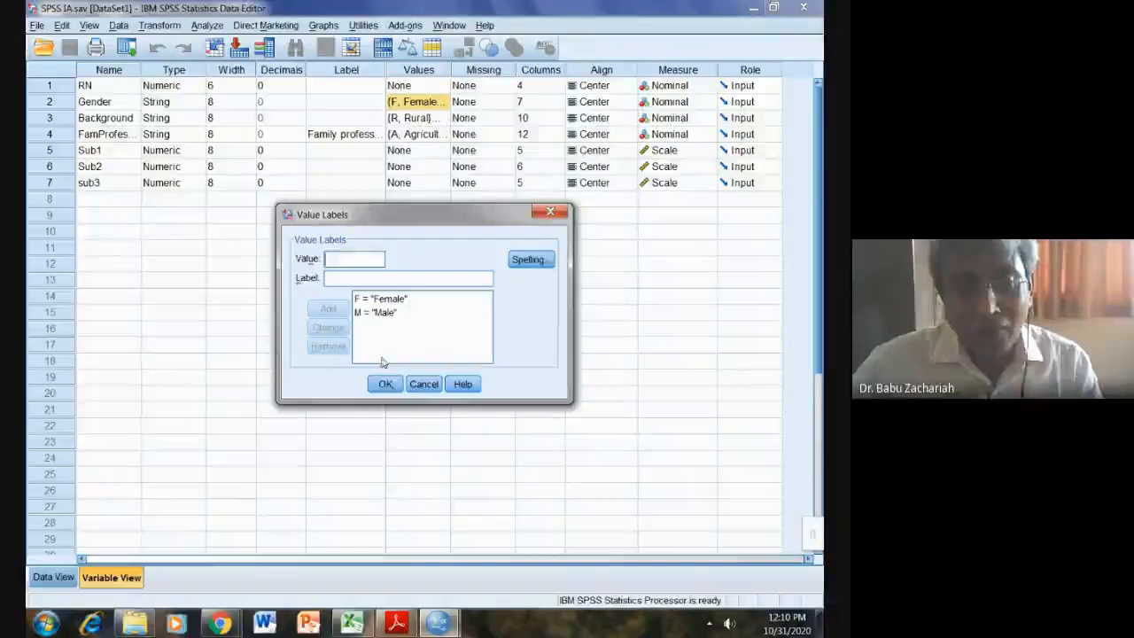
click(384, 387)
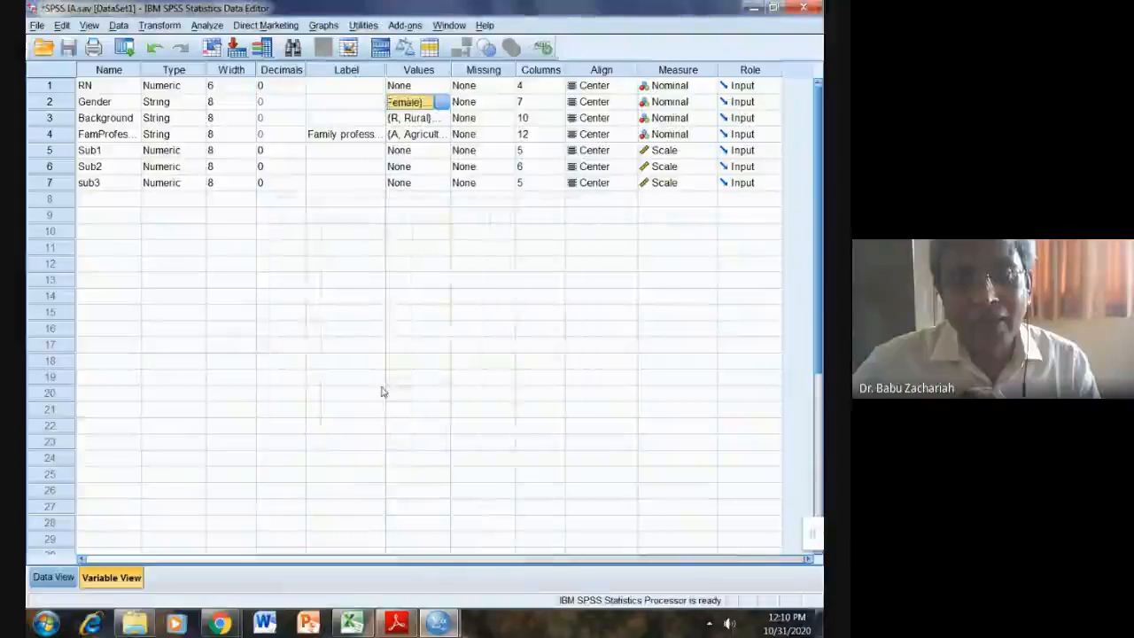
click(445, 124)
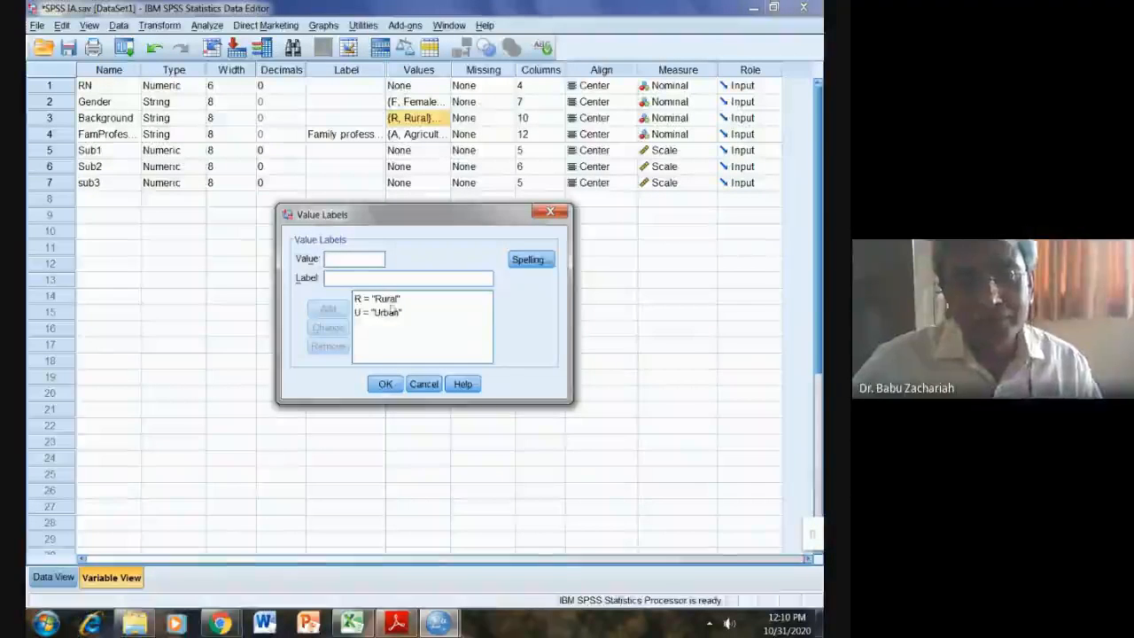
click(385, 384)
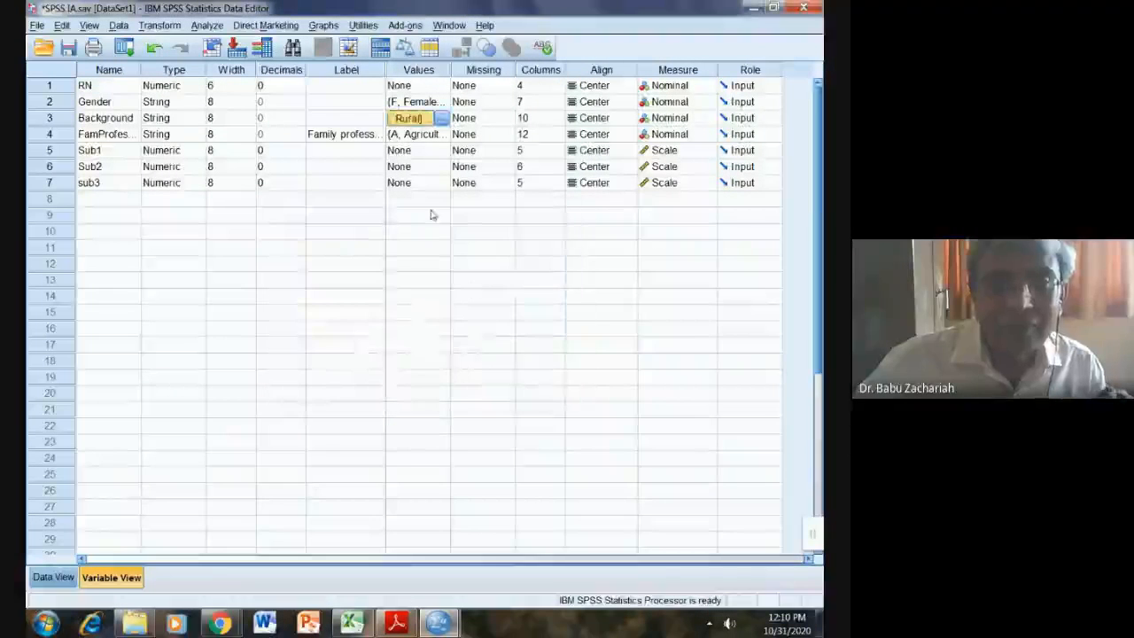
double_click(444, 135)
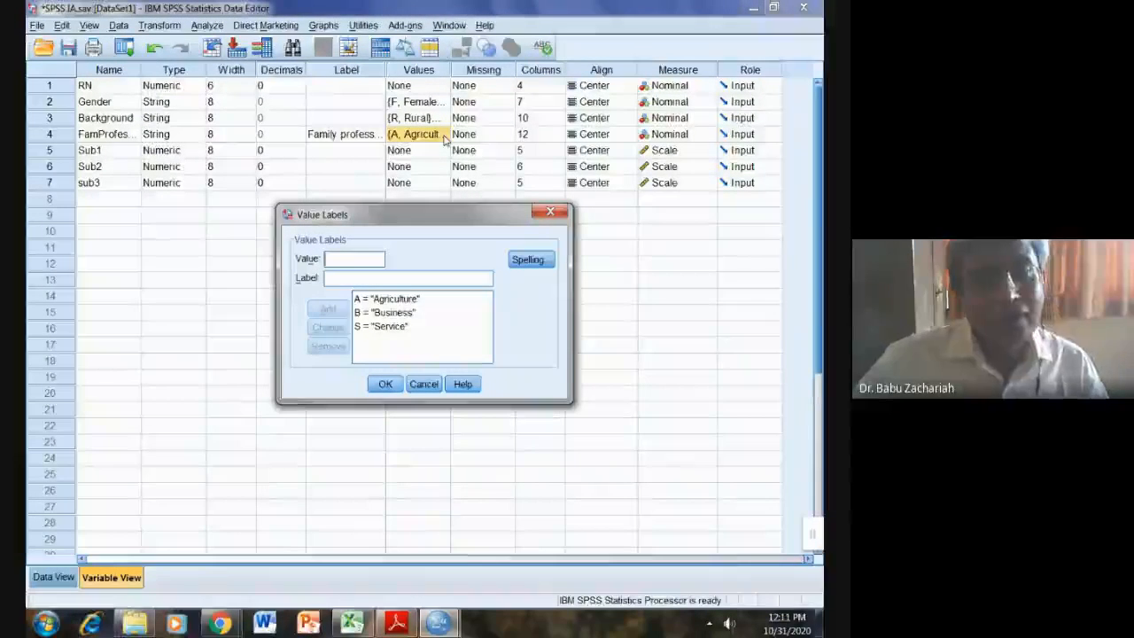
click(387, 384)
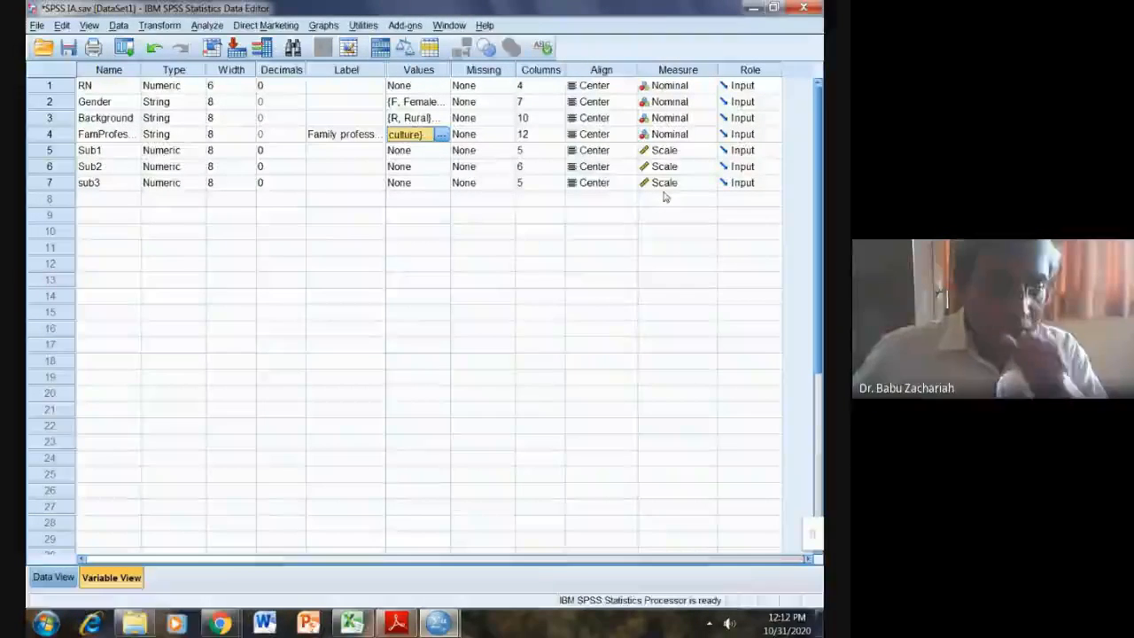
Step: Run Frequencies on Gender, Background, Family profession, Sub1, Sub2 and sub3 with frequency tables
click(75, 577)
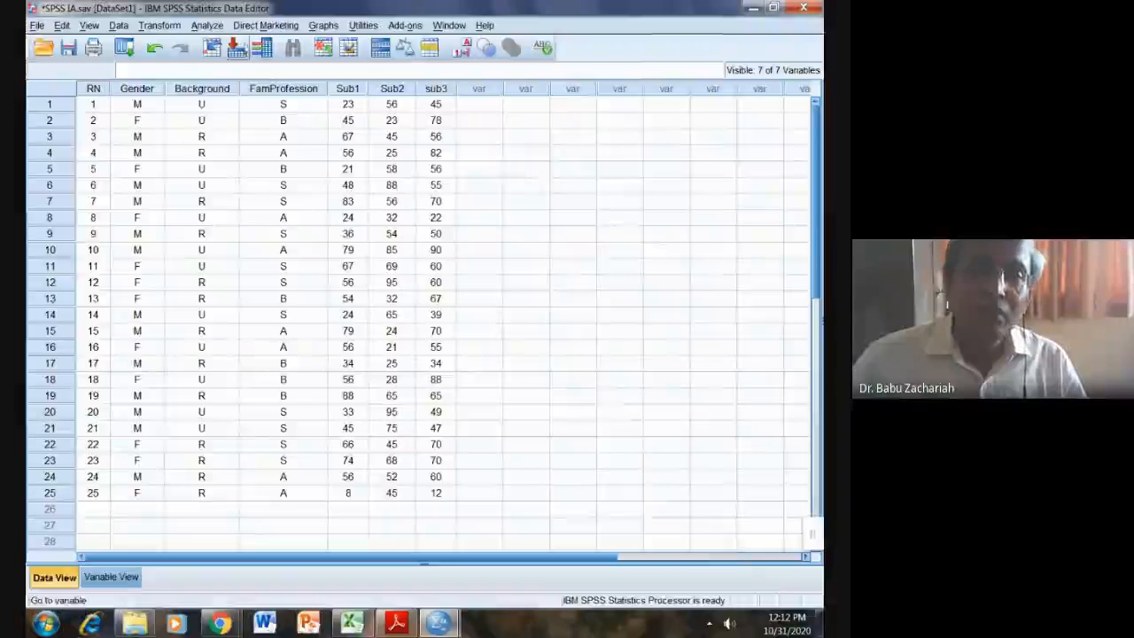
click(207, 26)
mouse_move(214, 60)
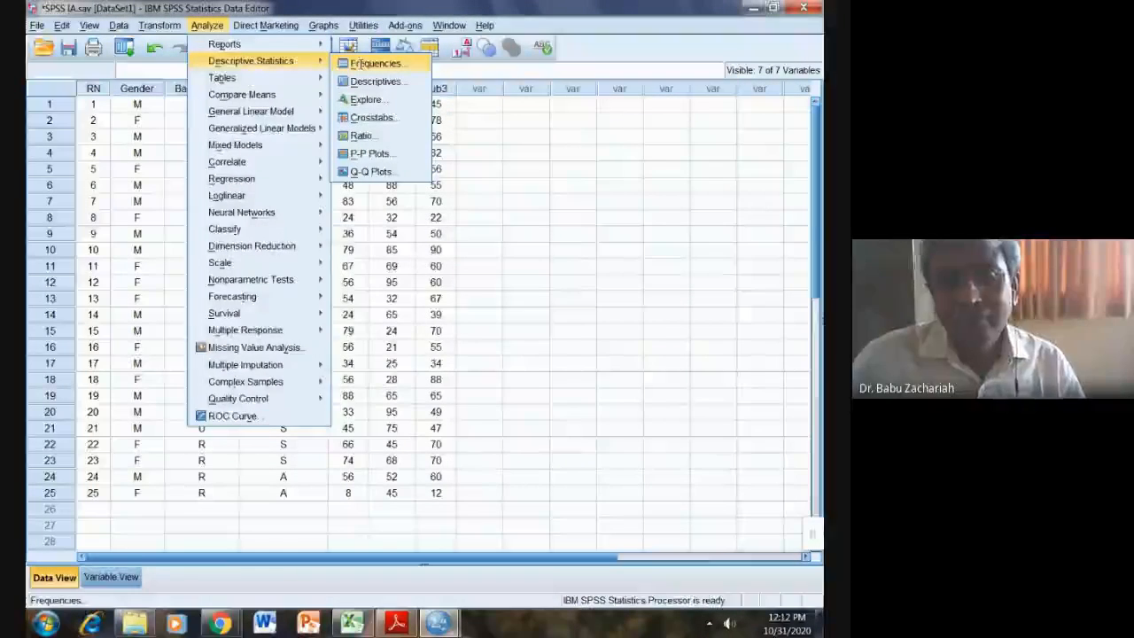
click(359, 64)
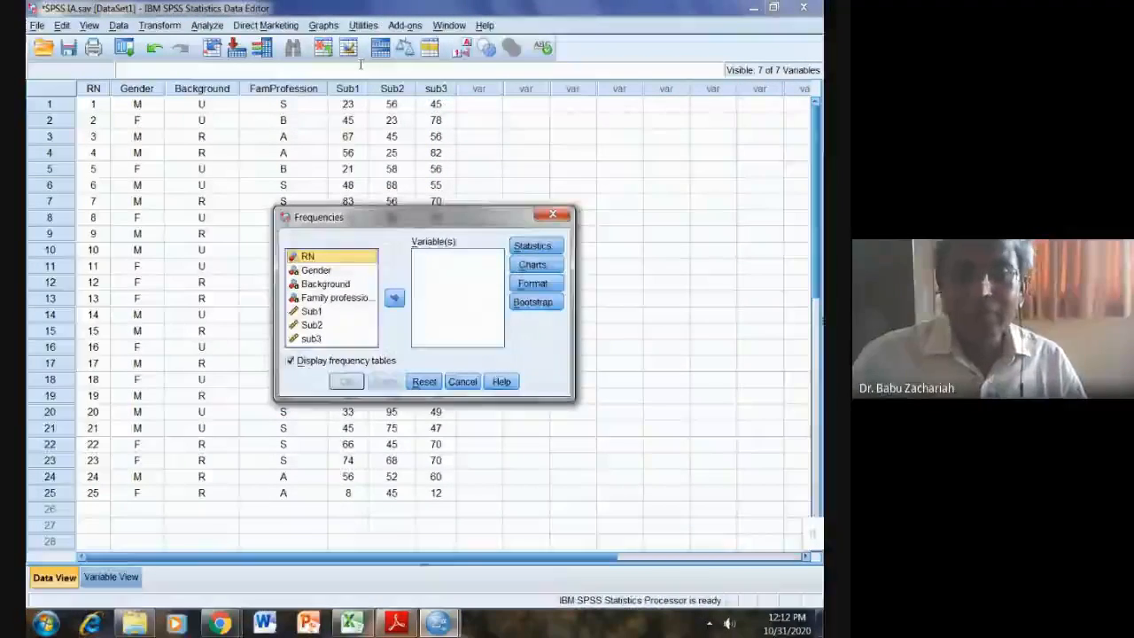
click(312, 273)
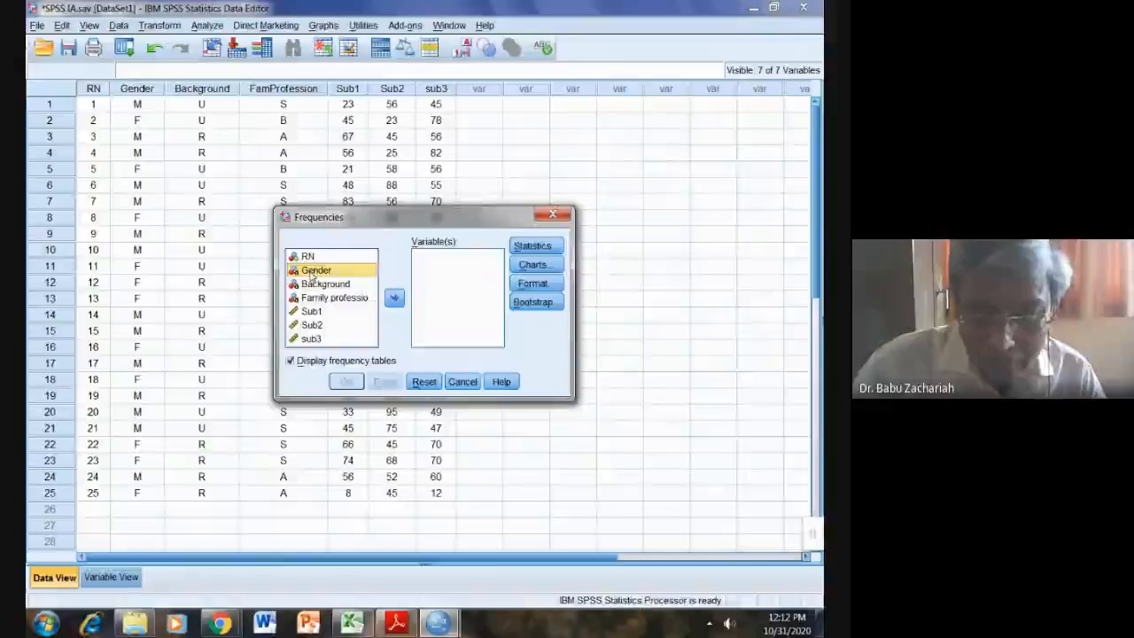
key(shift+Down)
key(shift+Down)
key(shift+Down)
key(shift+Down)
key(shift+Down)
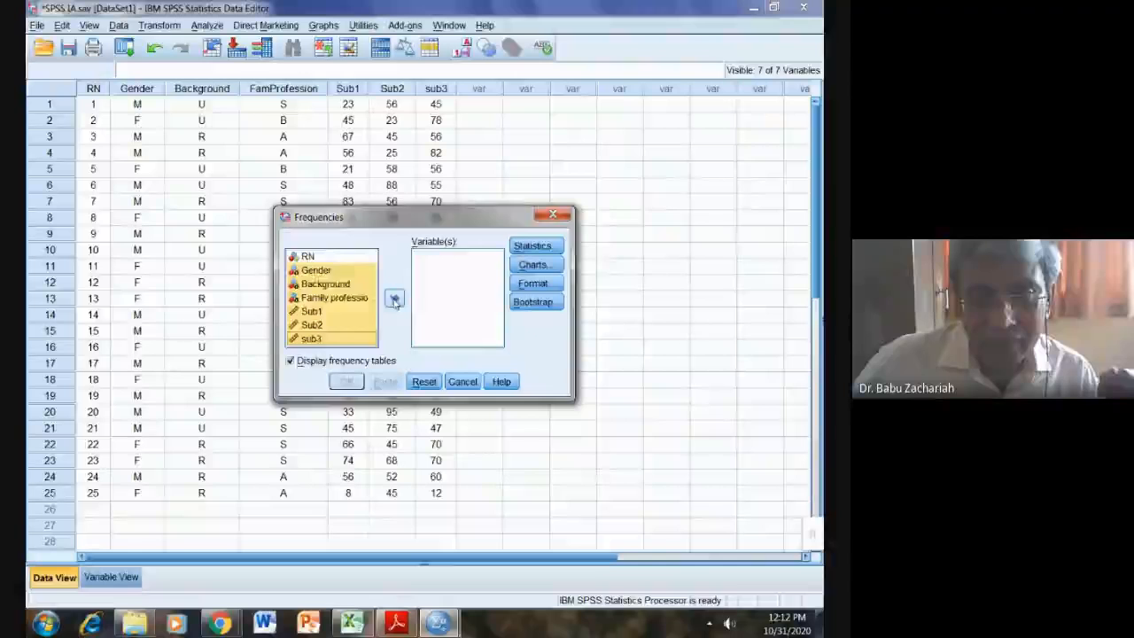
click(396, 300)
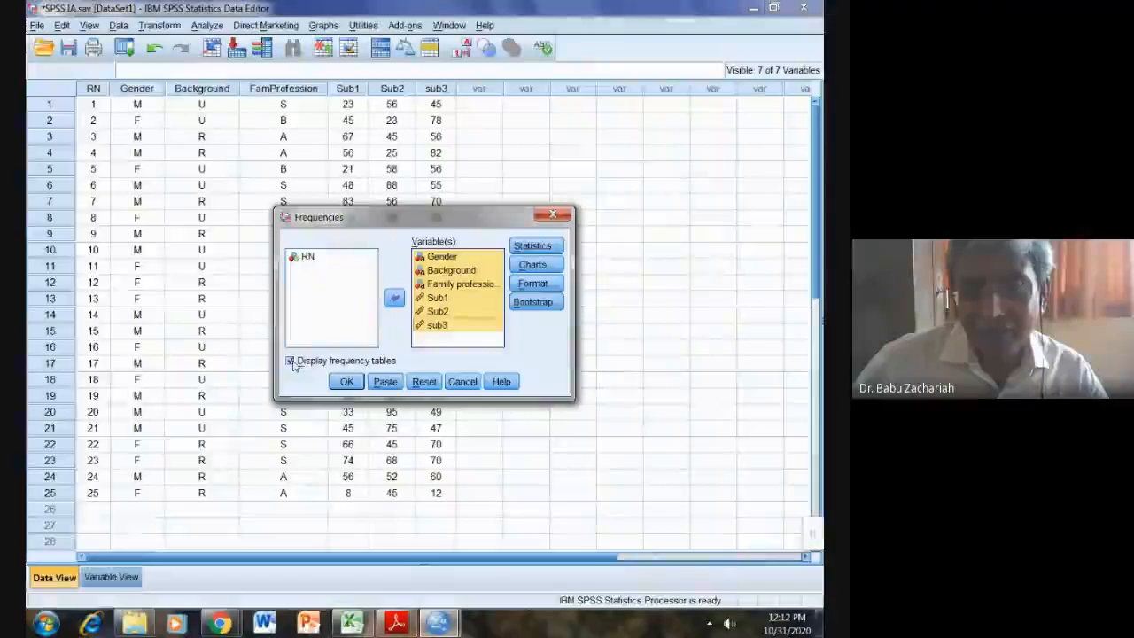
click(347, 381)
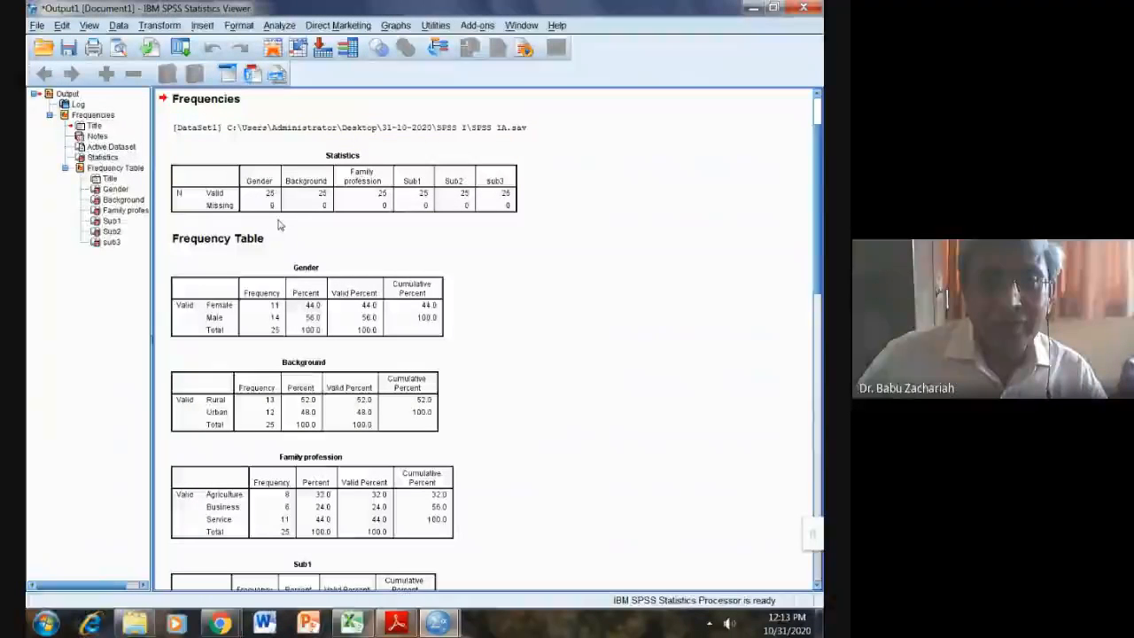
Step: Delete the Statistics summary table, the DataSet1 path line and the Frequencies title from the output
click(214, 184)
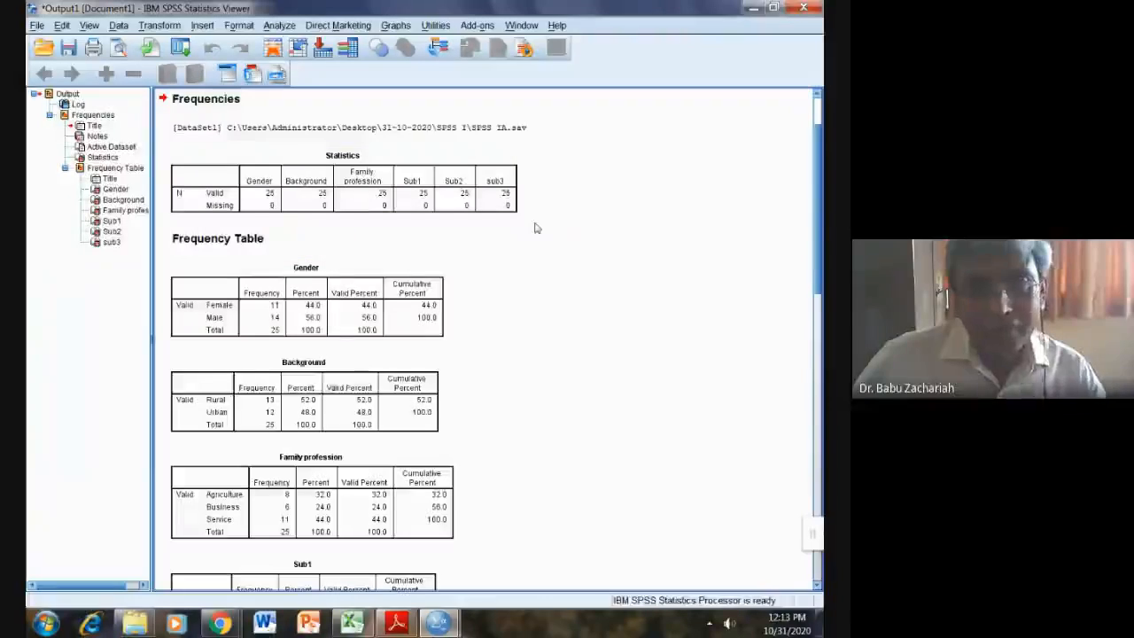
scroll(444, 197, up, 3)
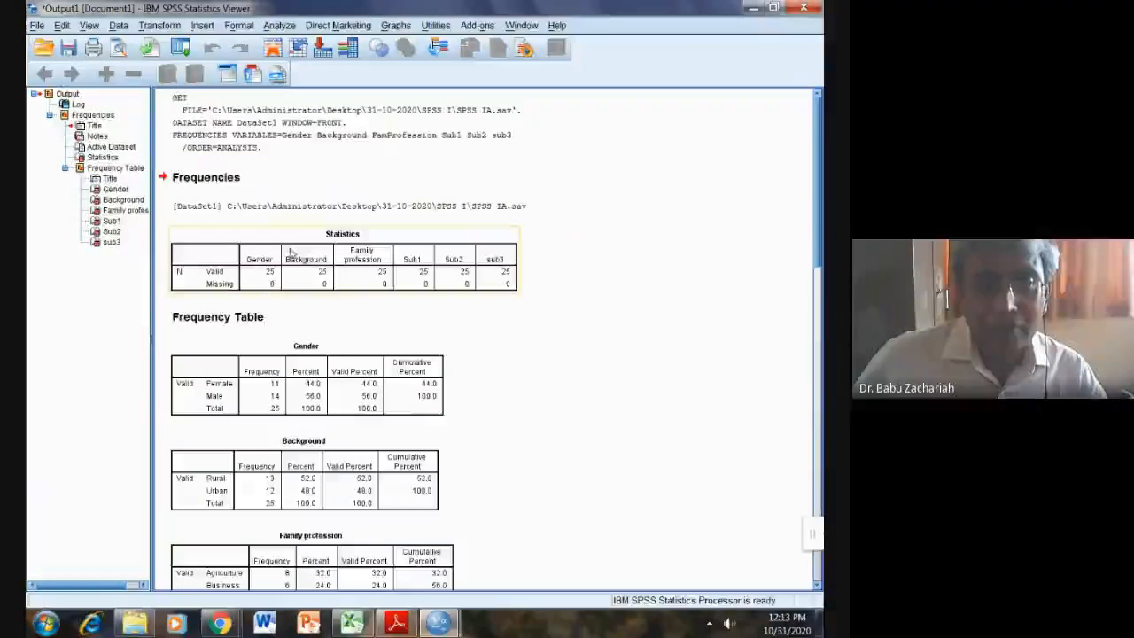
click(292, 253)
key(Delete)
click(304, 203)
key(Delete)
click(229, 182)
key(Delete)
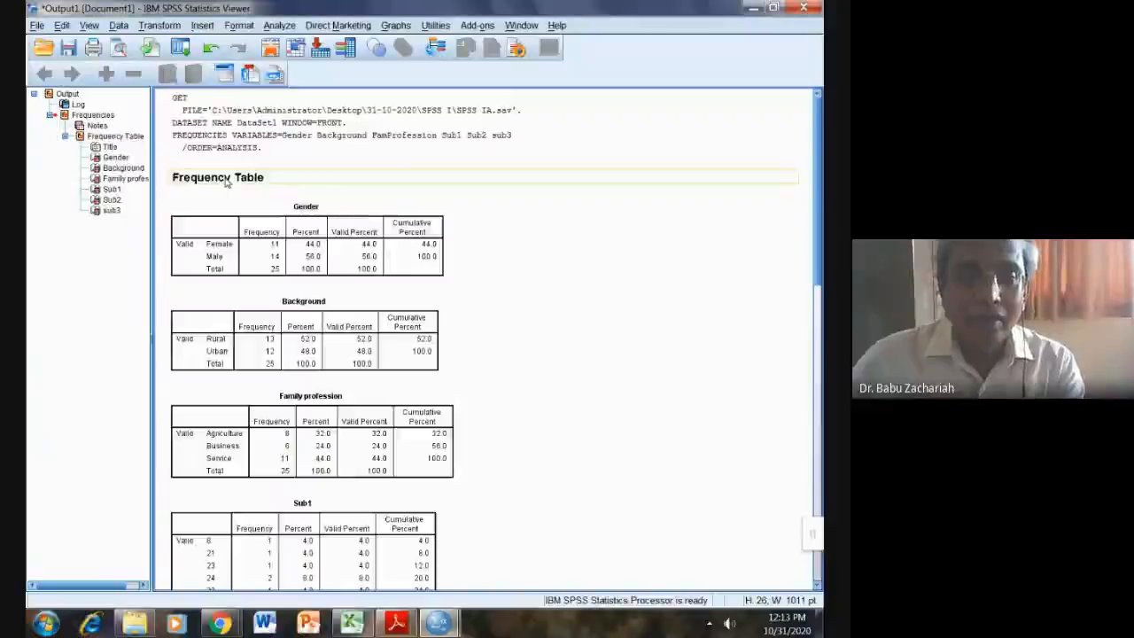
Step: Edit the output heading to read 'Q1. Frequency Table'
right_click(227, 182)
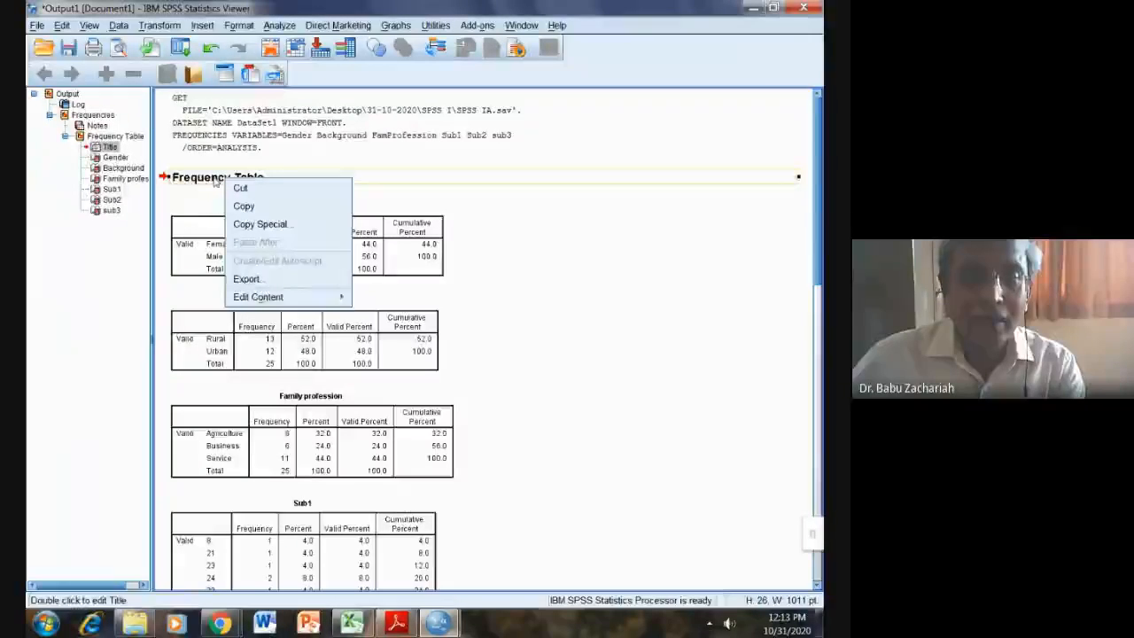
click(216, 181)
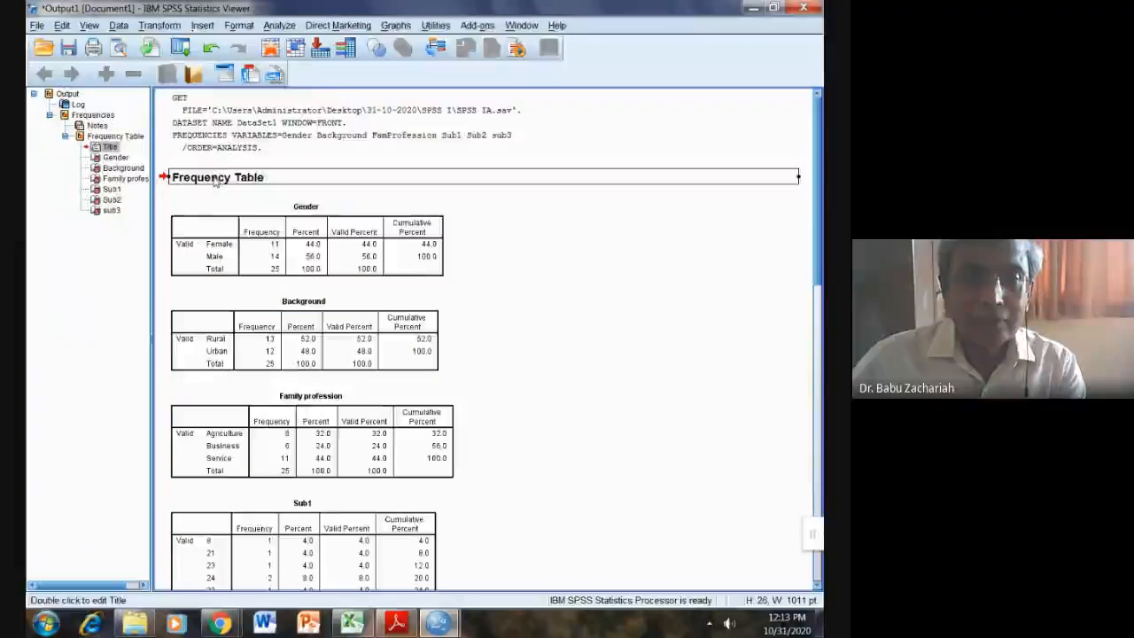
double_click(215, 179)
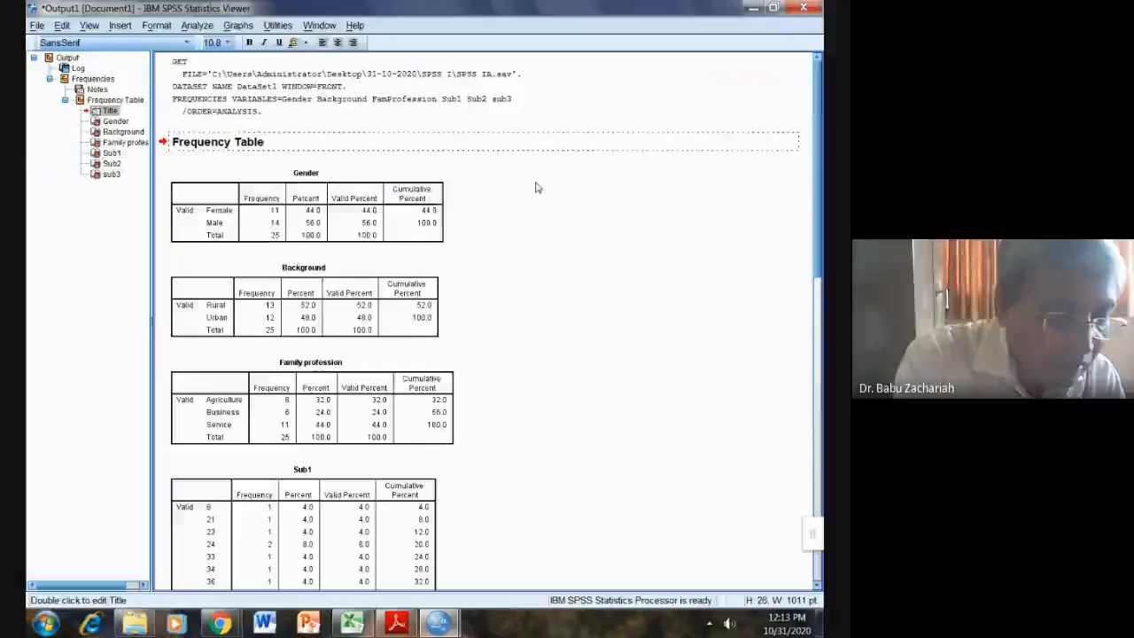
text(g)
key(BackSpace)
key(BackSpace)
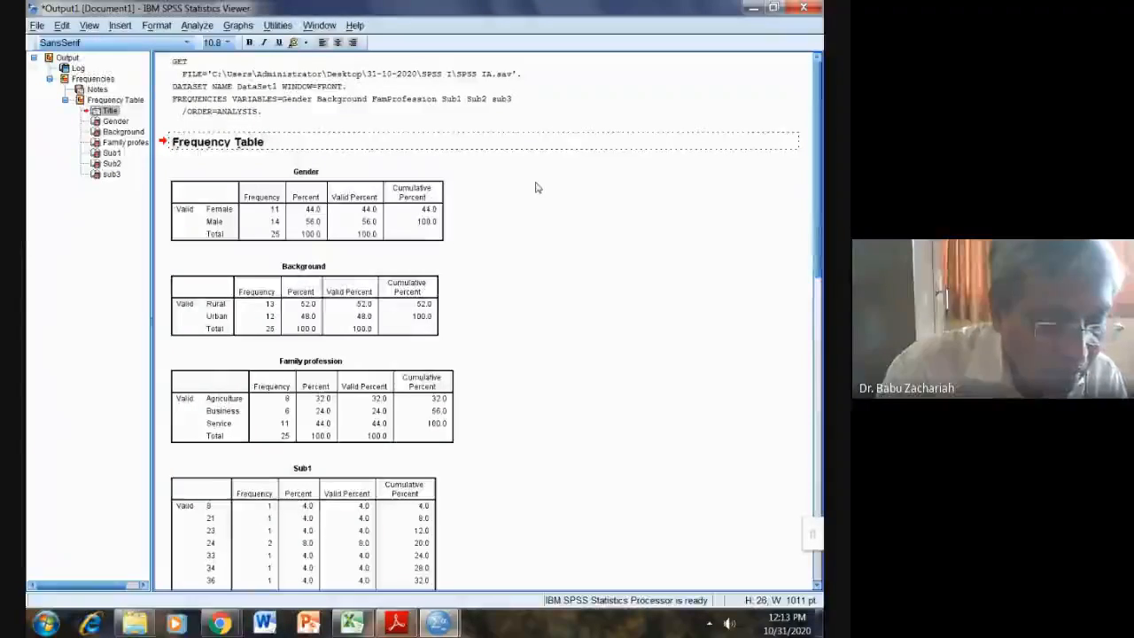
text(Q1)
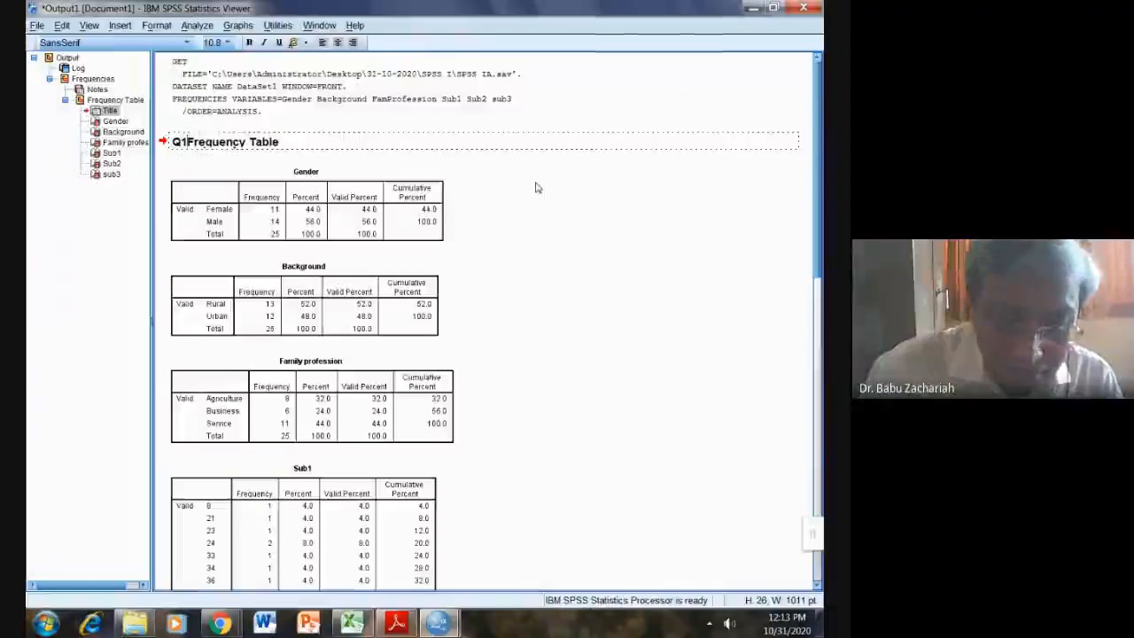
text(.)
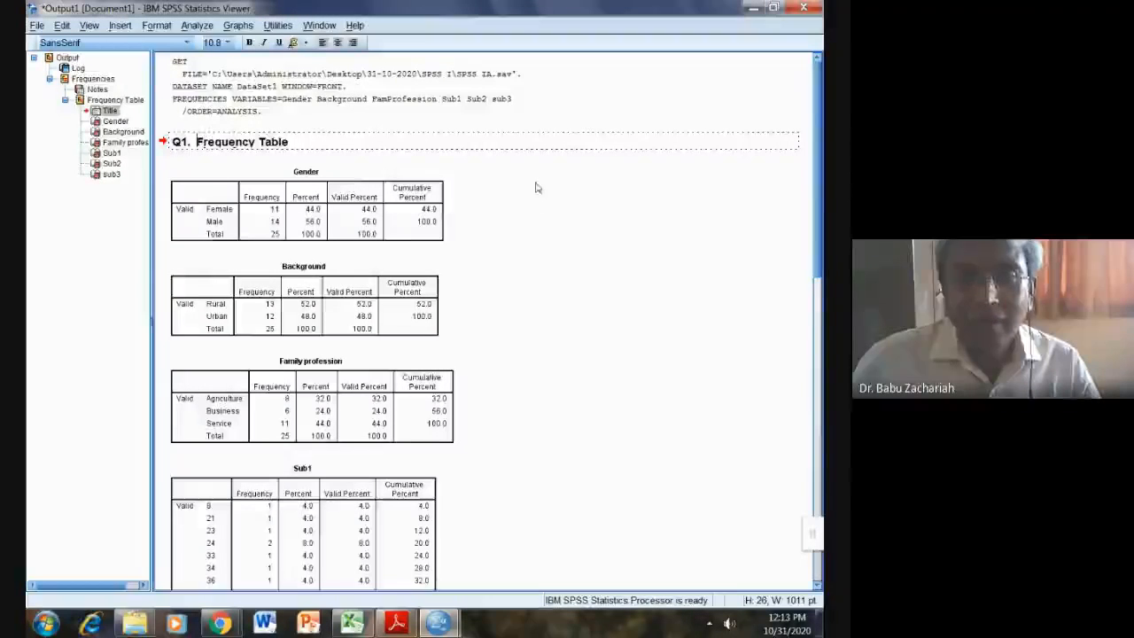
click(520, 222)
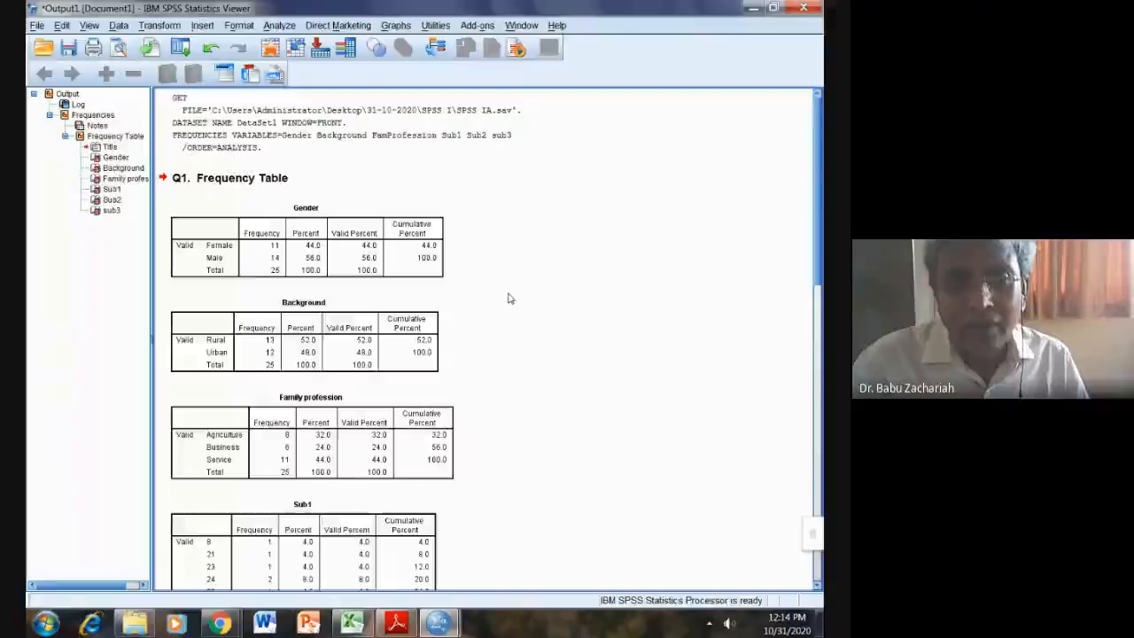
scroll(519, 344, down, 3)
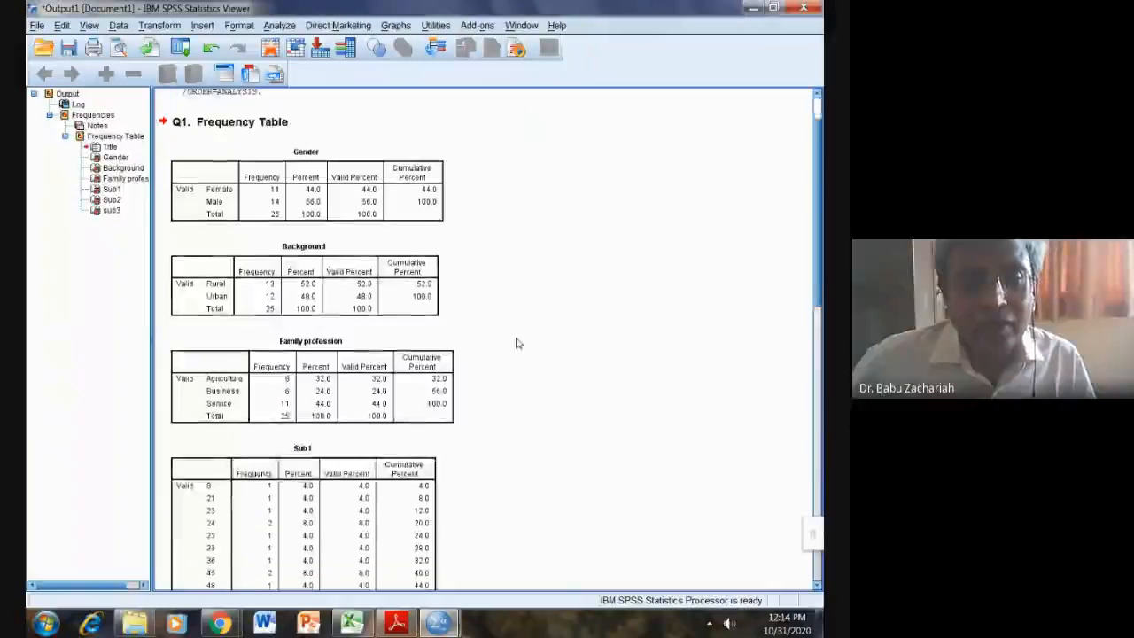
scroll(520, 344, down, 4)
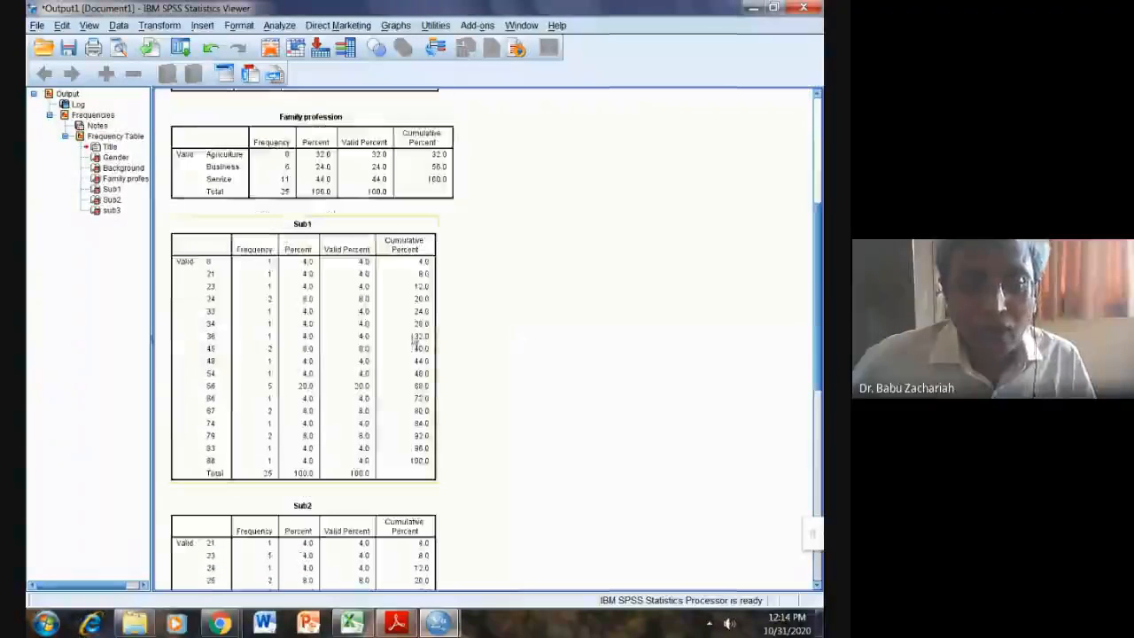
click(303, 348)
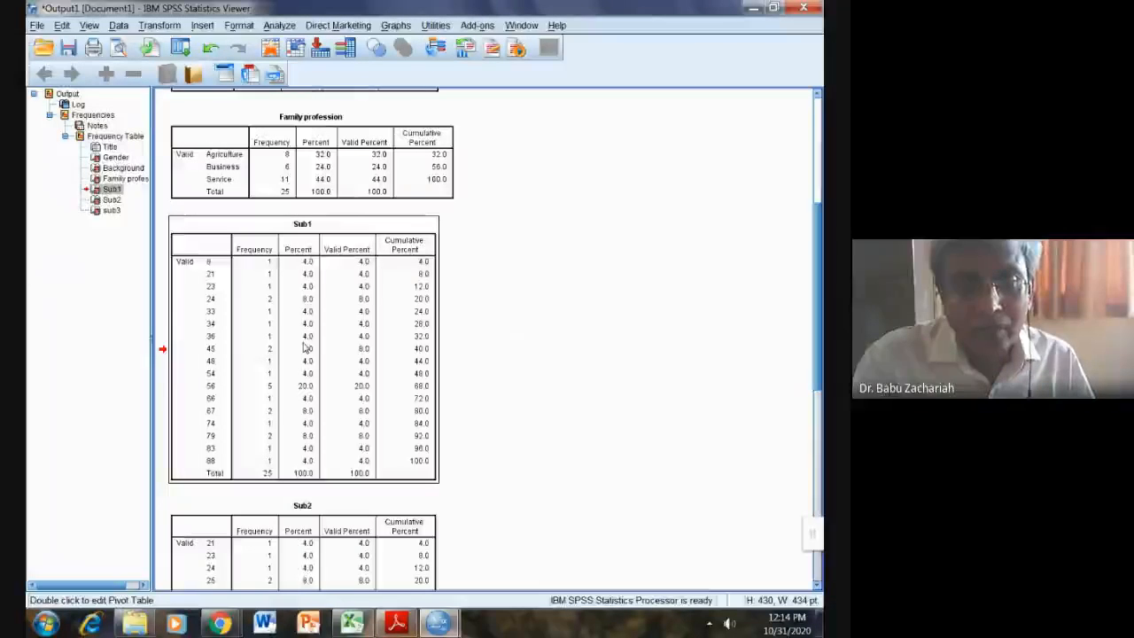
click(573, 307)
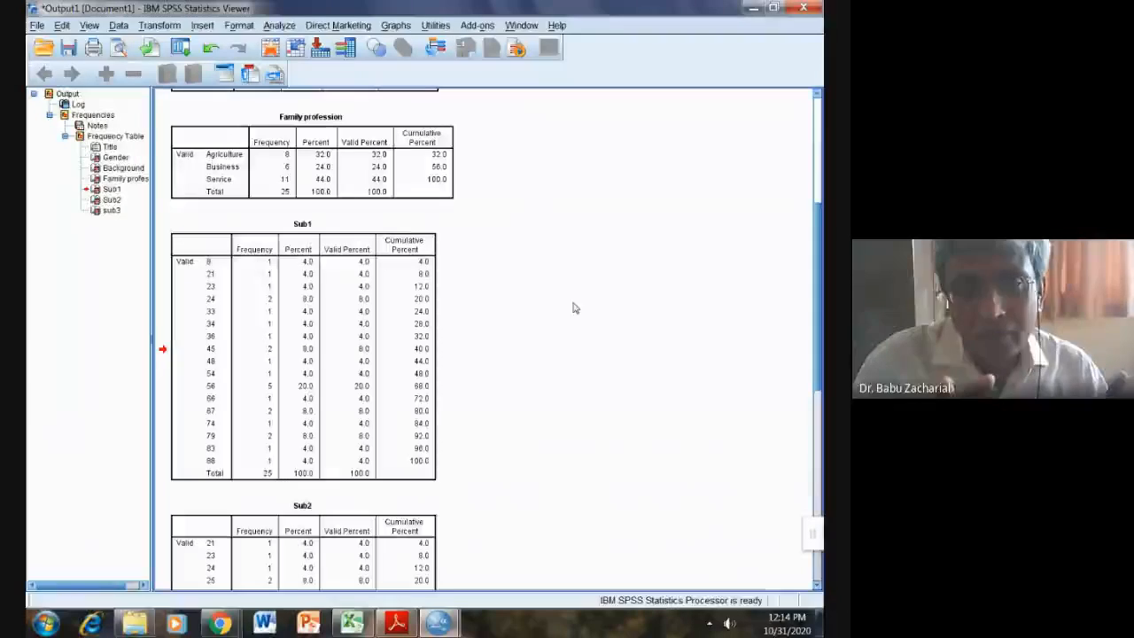
scroll(574, 307, up, 5)
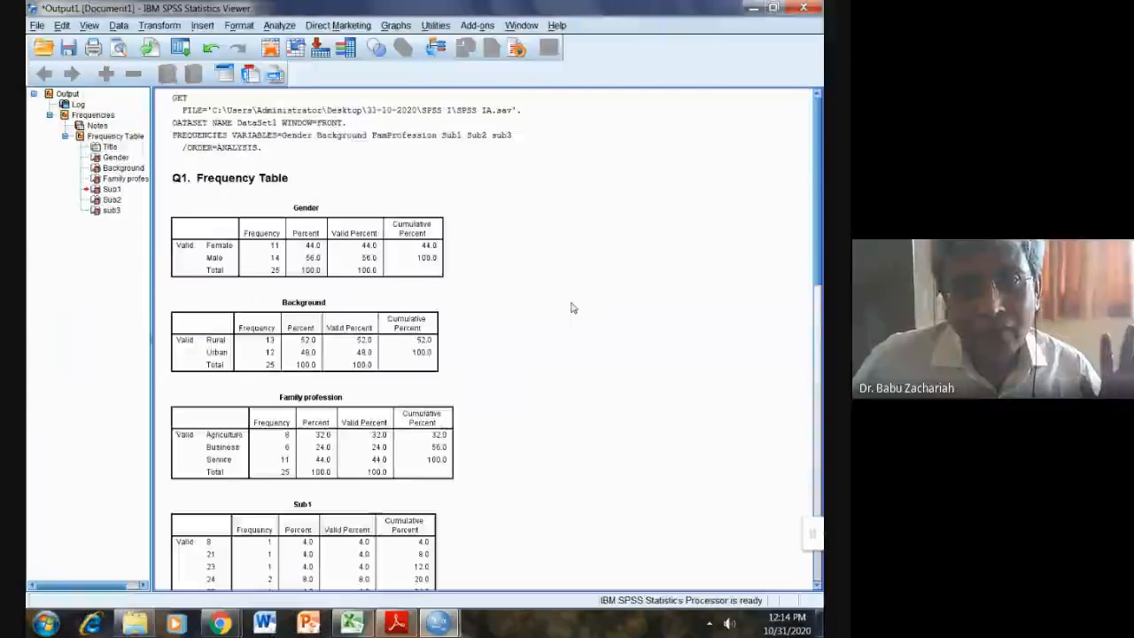
scroll(571, 308, down, 5)
scroll(571, 308, down, 5)
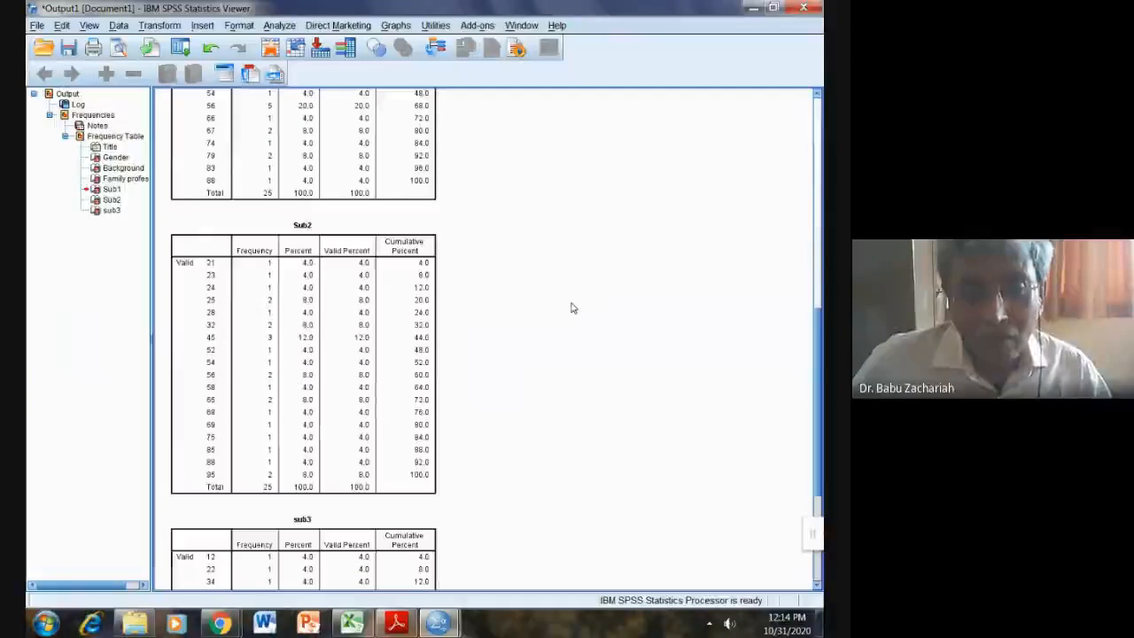
scroll(571, 307, up, 10)
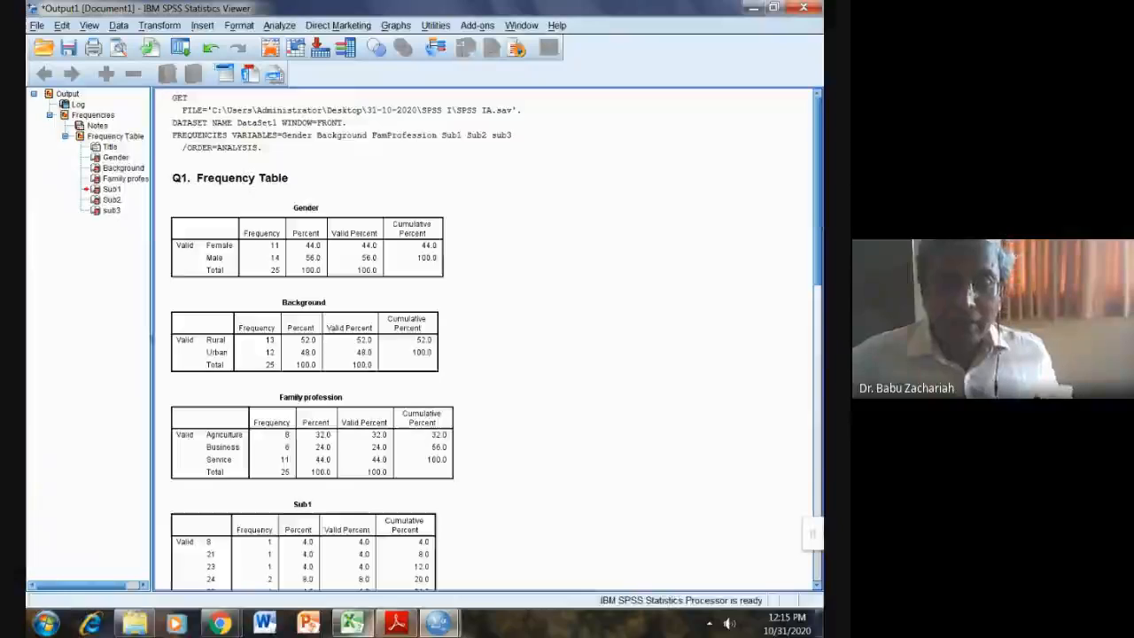
click(397, 627)
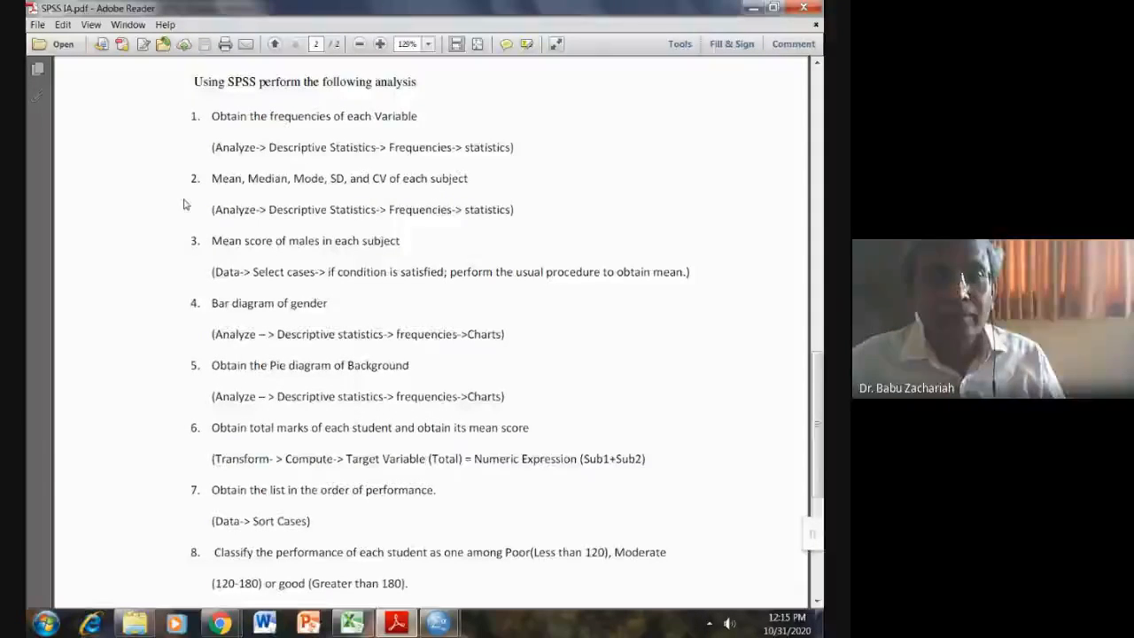
click(754, 9)
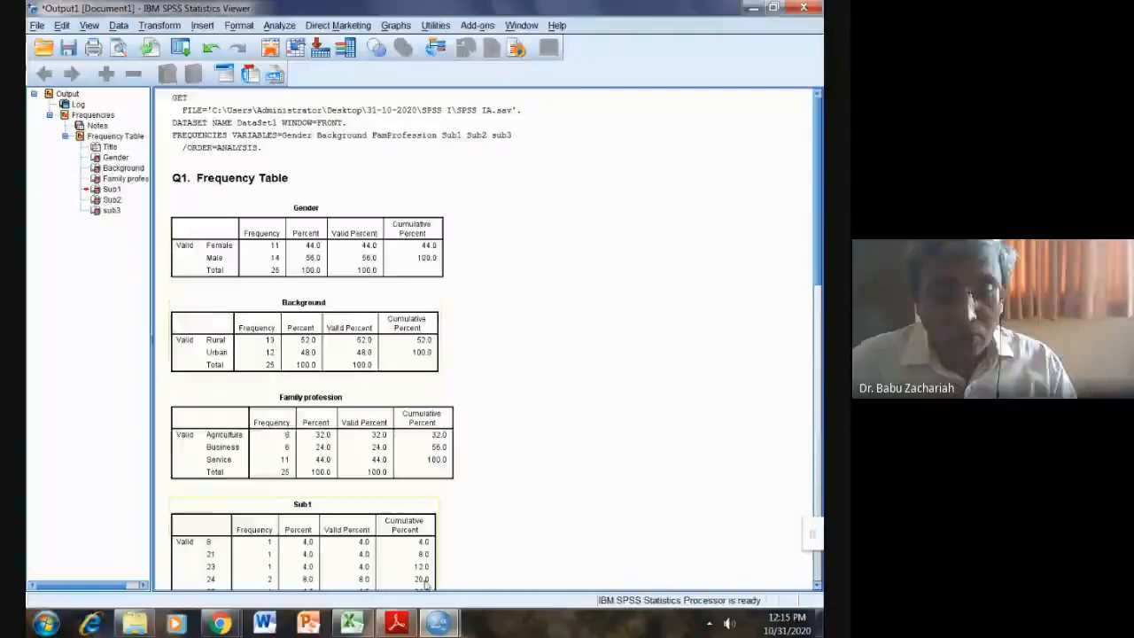
Step: Reopen Frequencies and remove Family profession, Background and Gender, leaving Sub1, Sub2 and sub3
mouse_move(441, 622)
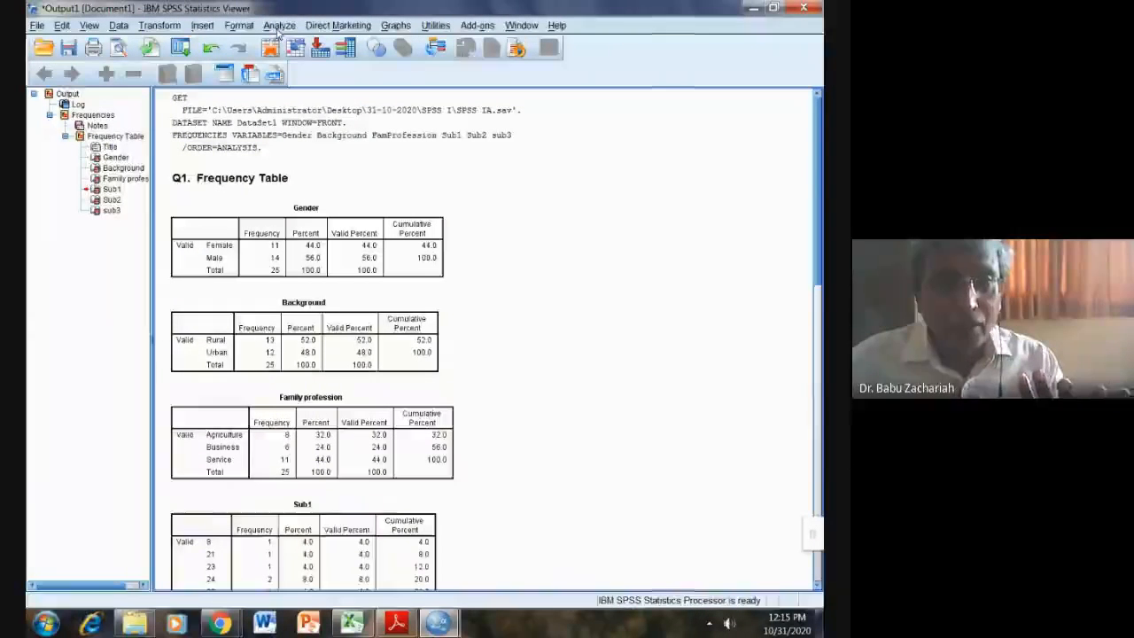
click(278, 25)
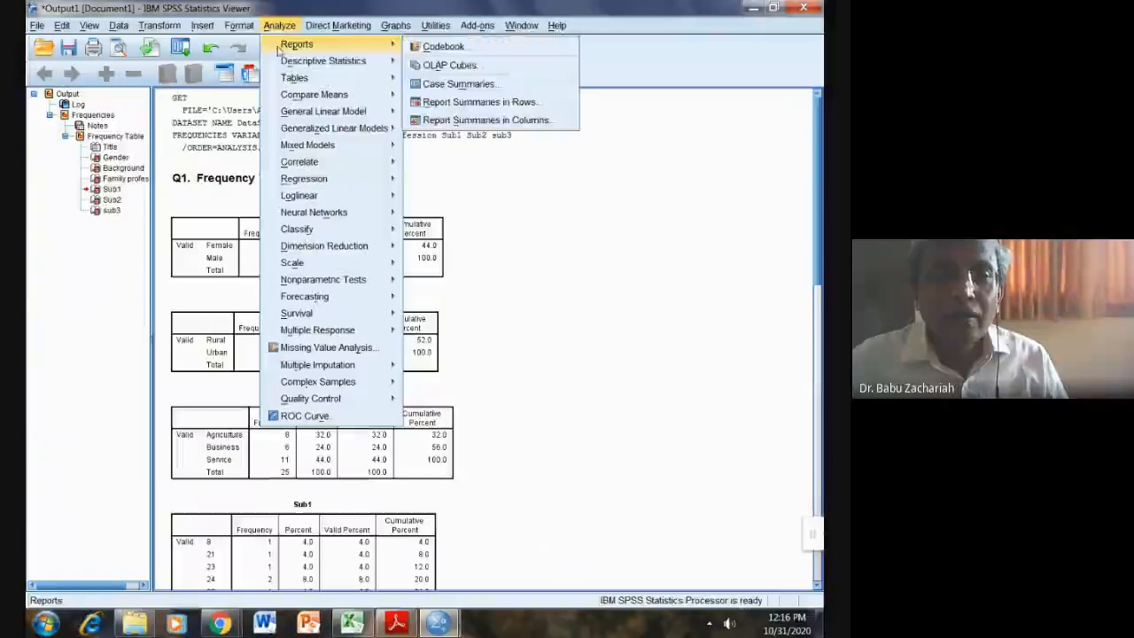
mouse_move(303, 62)
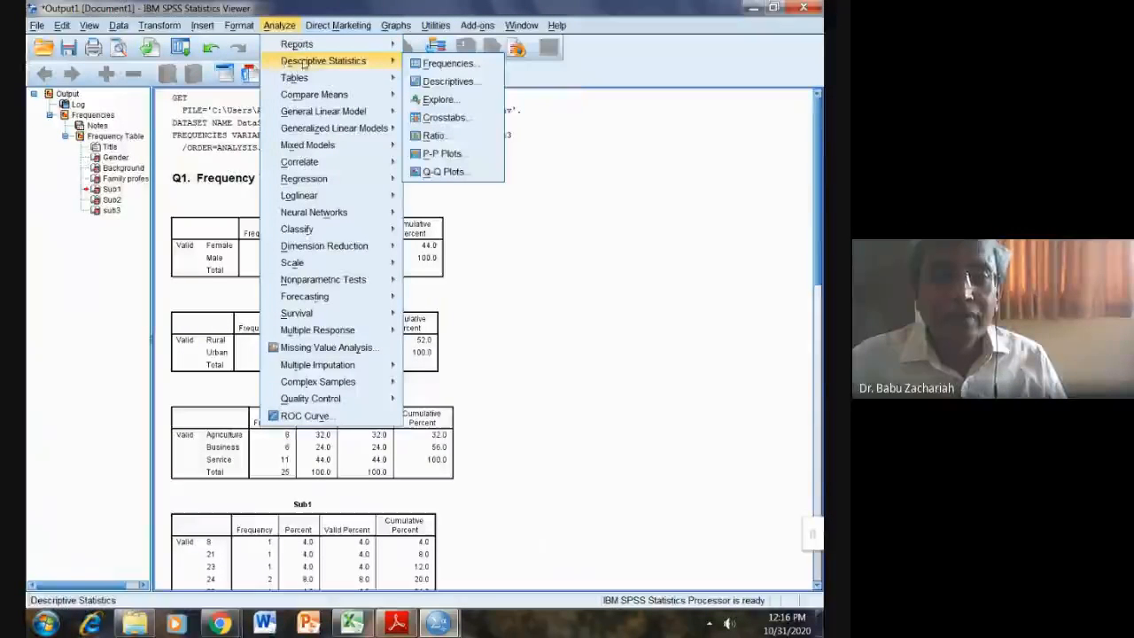
click(447, 64)
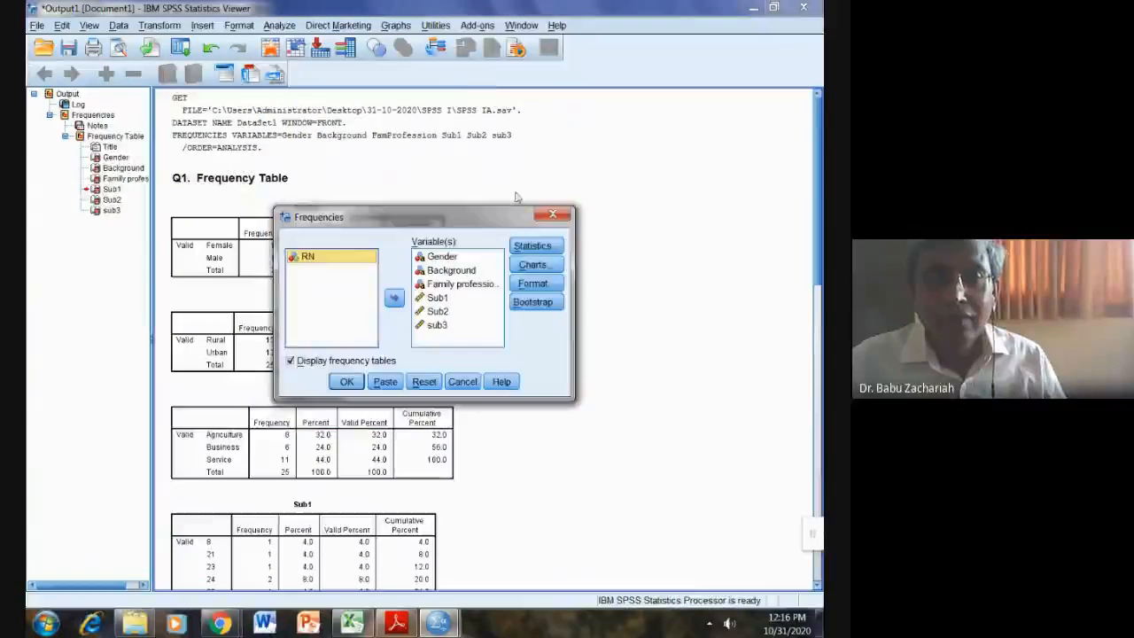
click(424, 286)
click(394, 298)
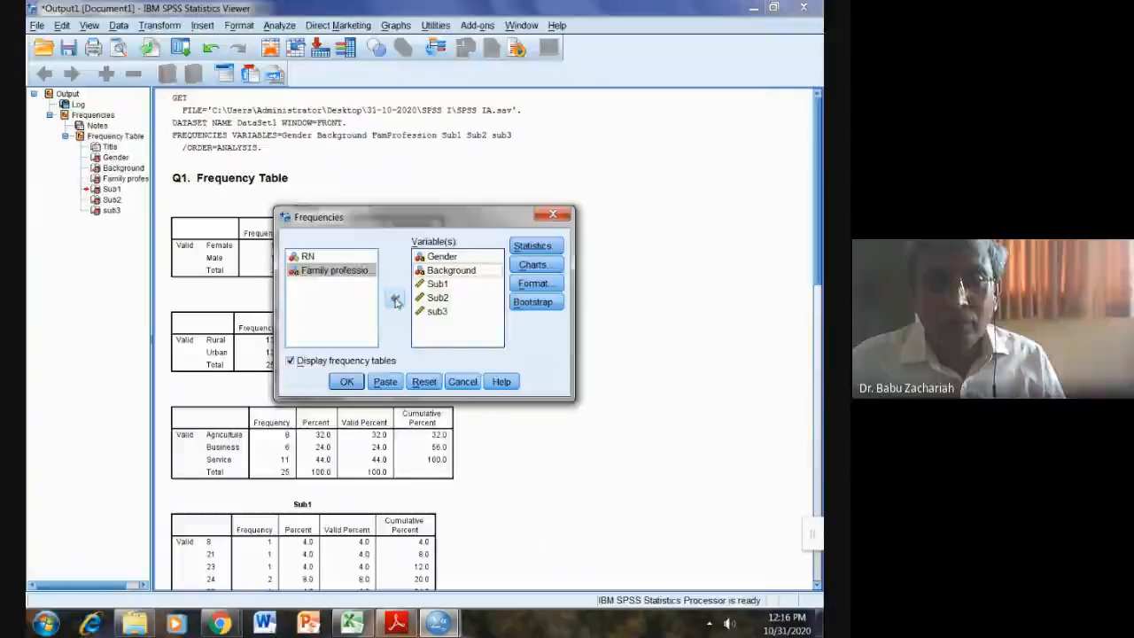
click(439, 270)
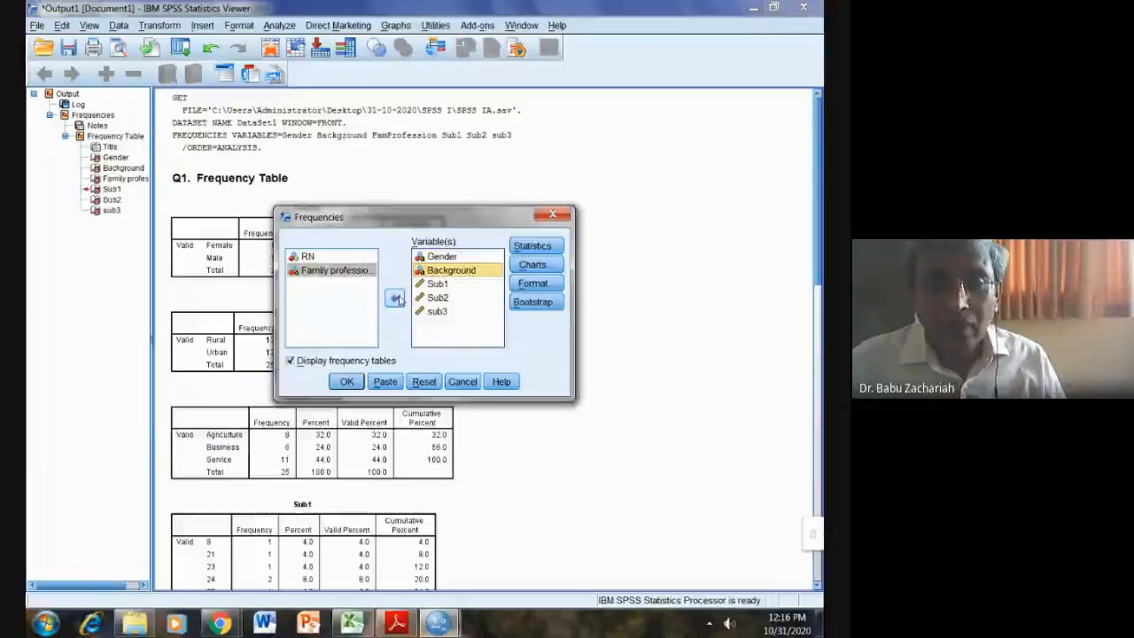
click(396, 298)
click(439, 256)
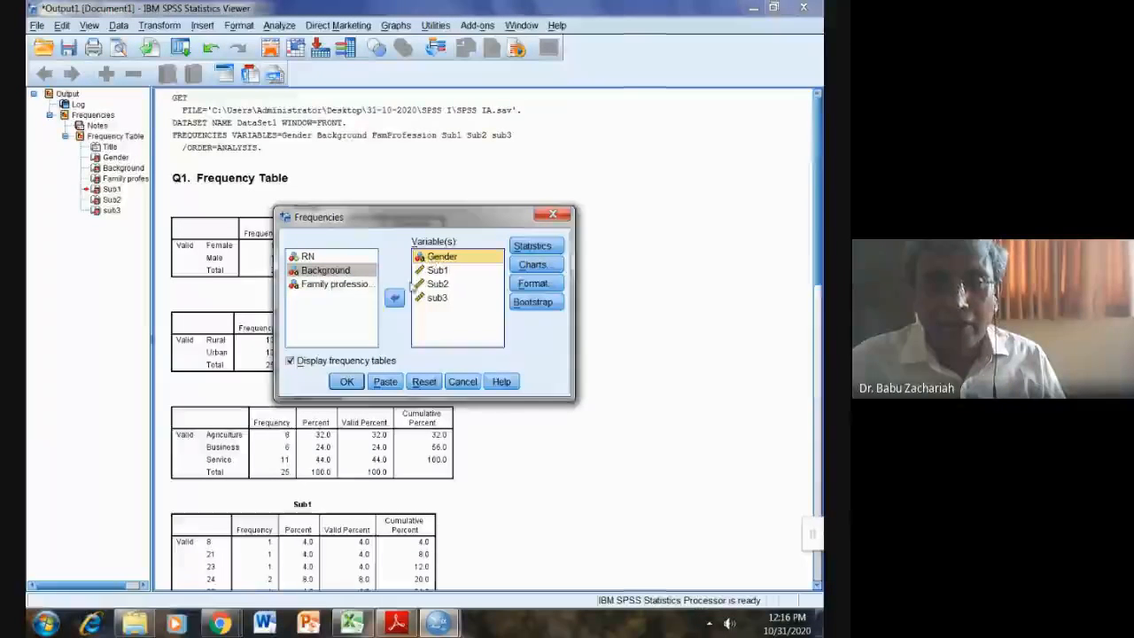
click(395, 298)
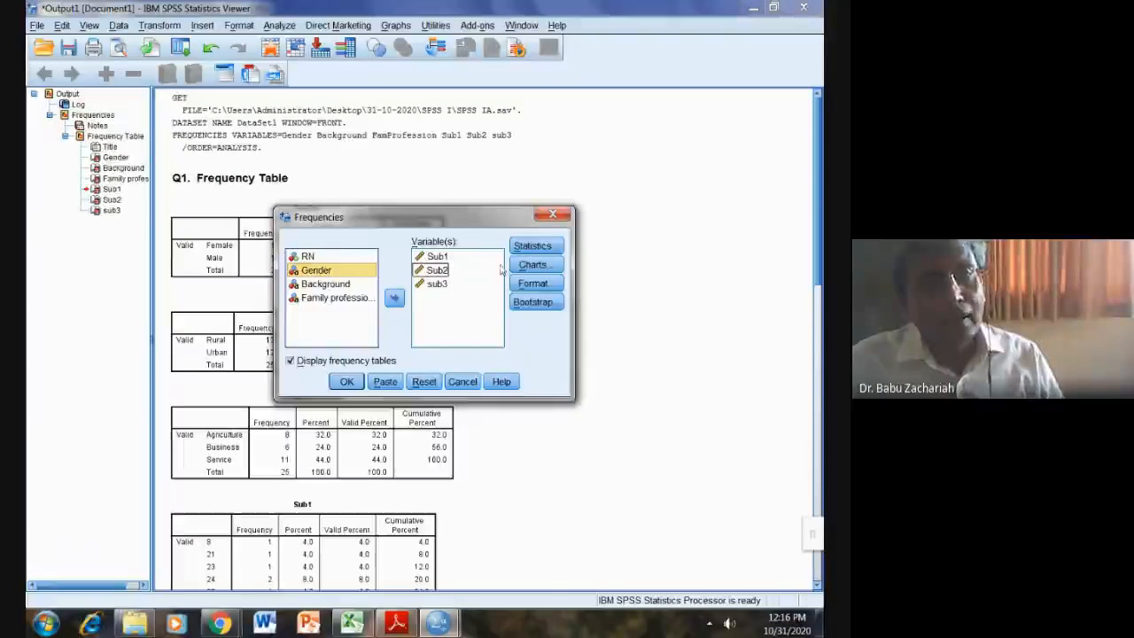
Step: Request Mean, Median, Mode and Std. deviation in the Frequencies Statistics options
click(530, 249)
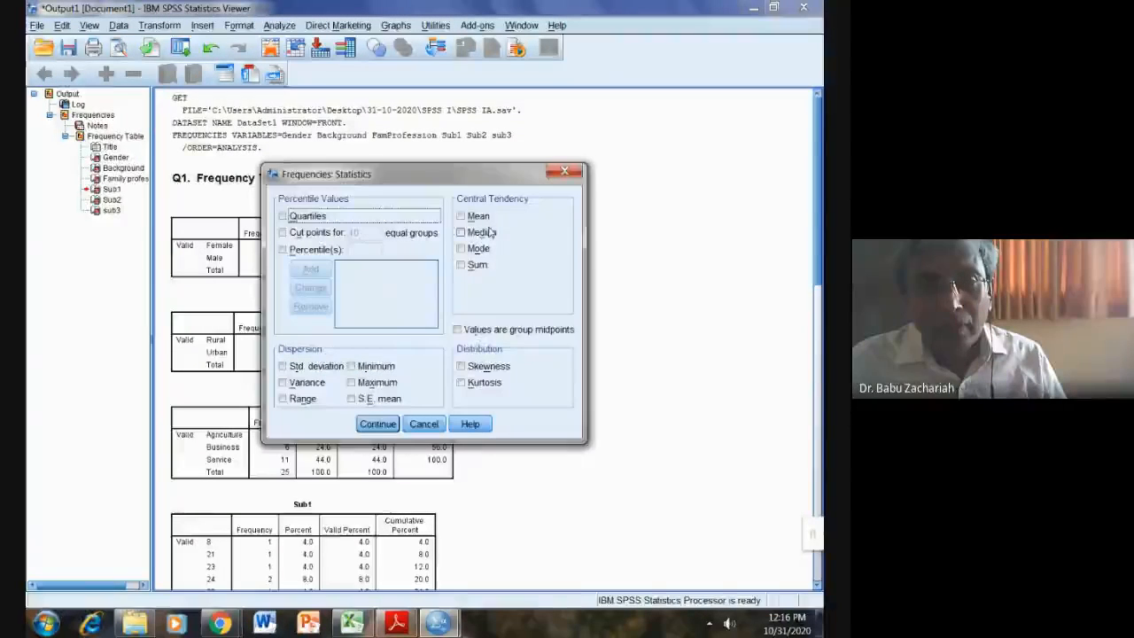
click(476, 217)
click(476, 232)
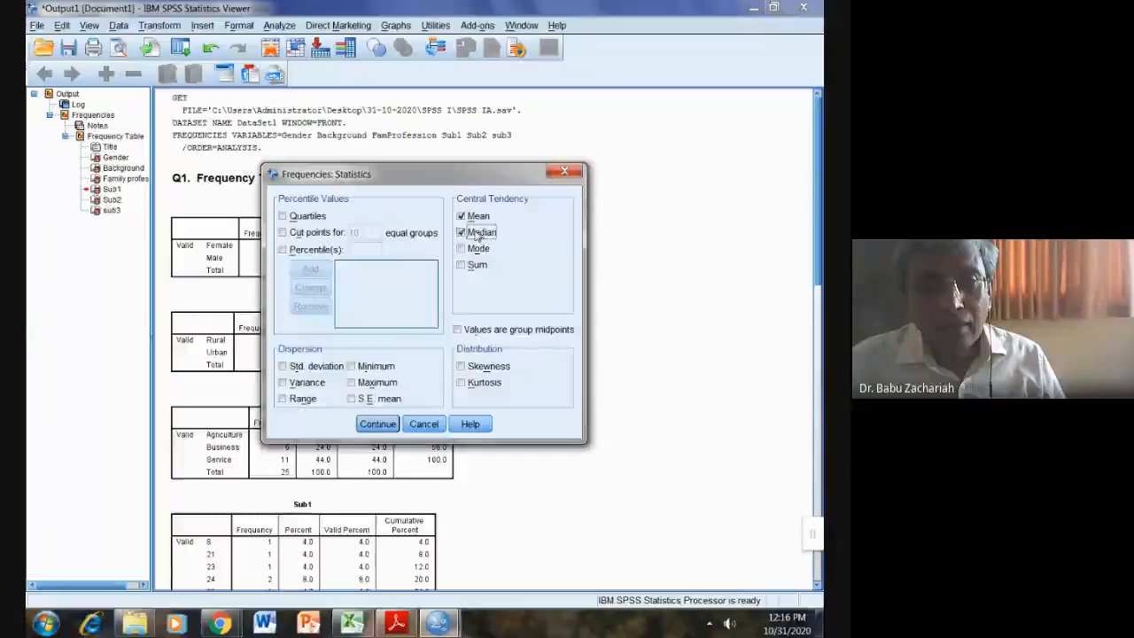
click(476, 249)
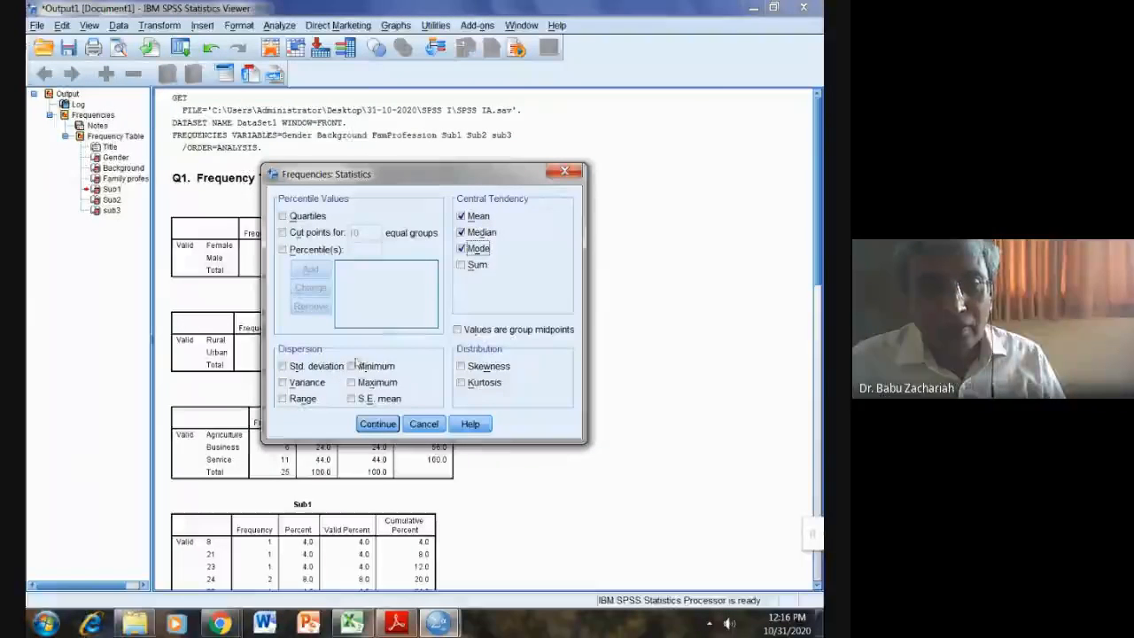
click(290, 371)
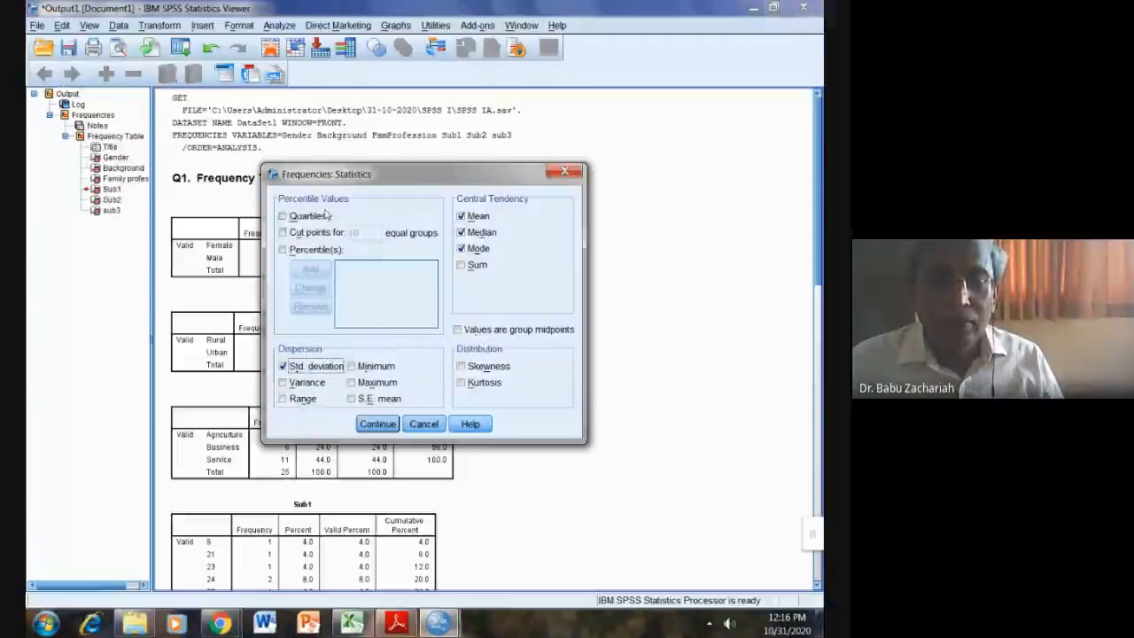
click(378, 424)
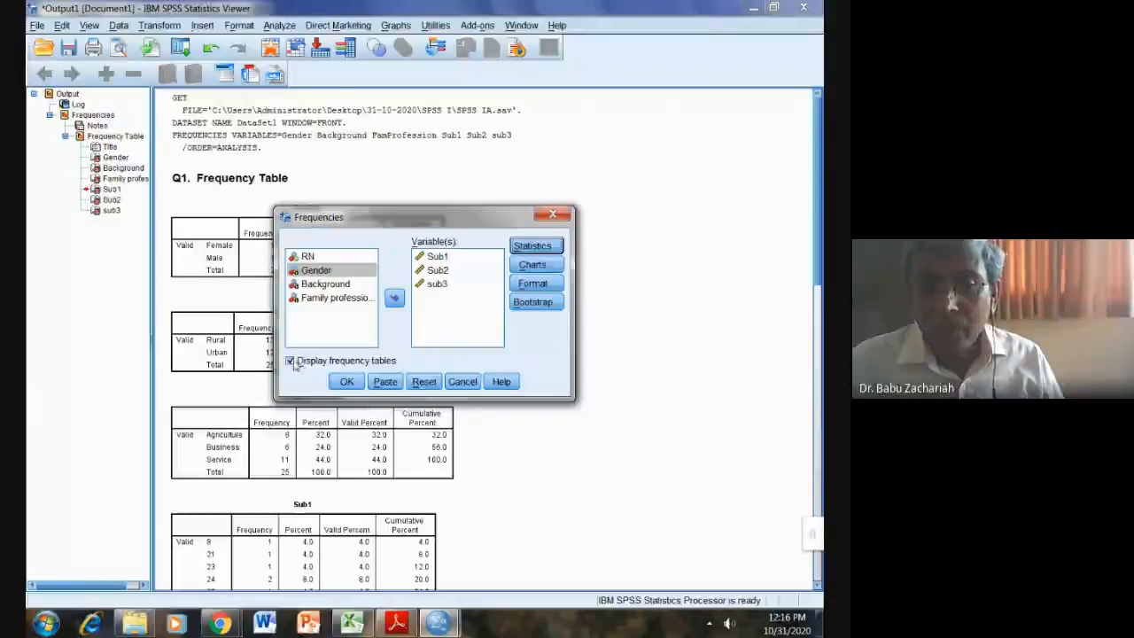
Step: Run Frequencies on Sub1, Sub2 and sub3 without frequency tables, giving means 51.12, 53.04, 58.00
click(291, 361)
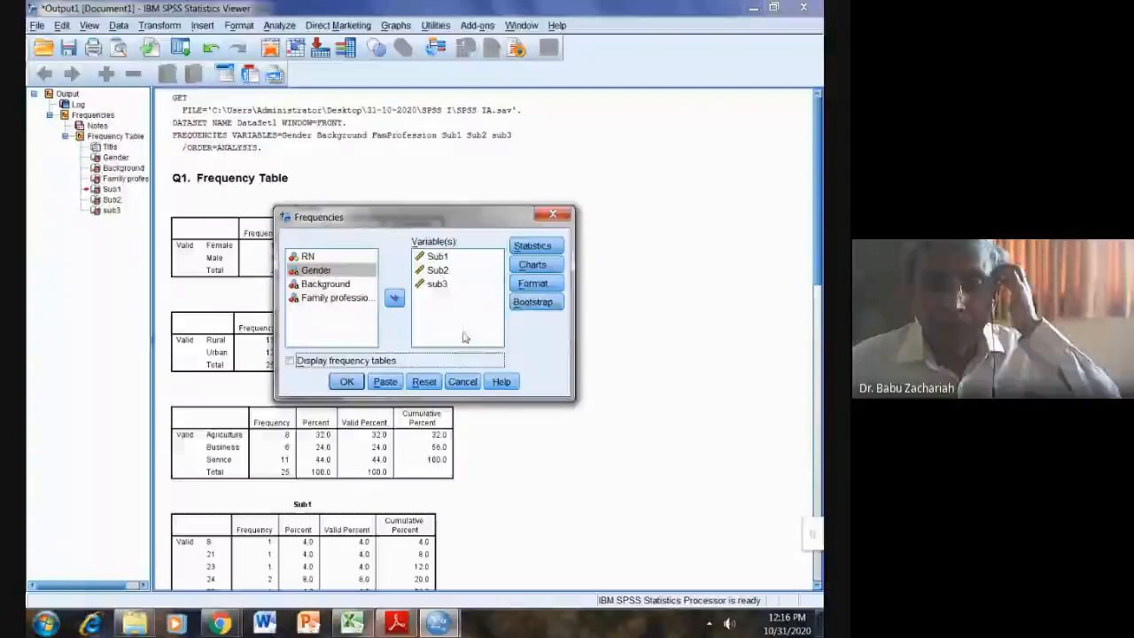
click(354, 384)
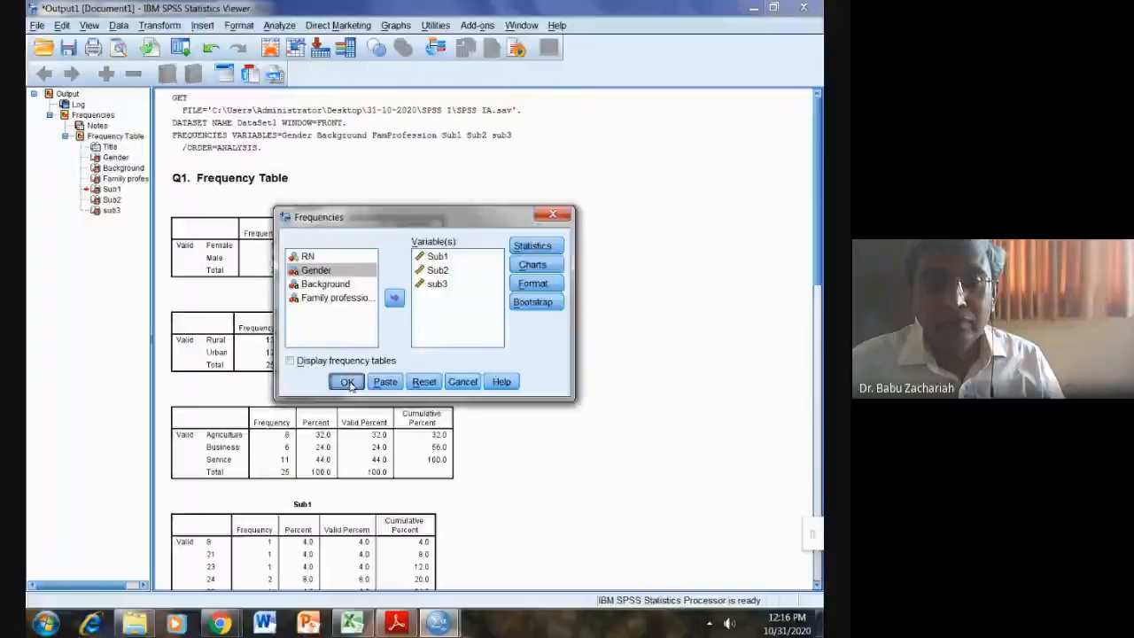
scroll(531, 315, down, 1)
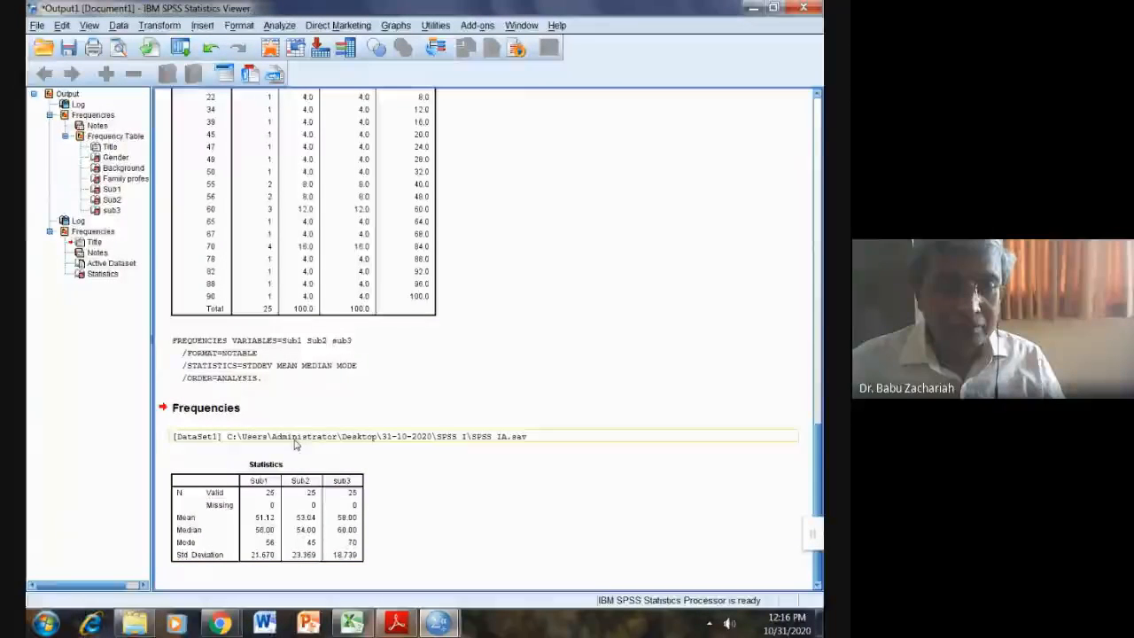
Step: Rename the Frequencies output heading to 'Q2. Mean, Median, Mode, SD'
click(229, 410)
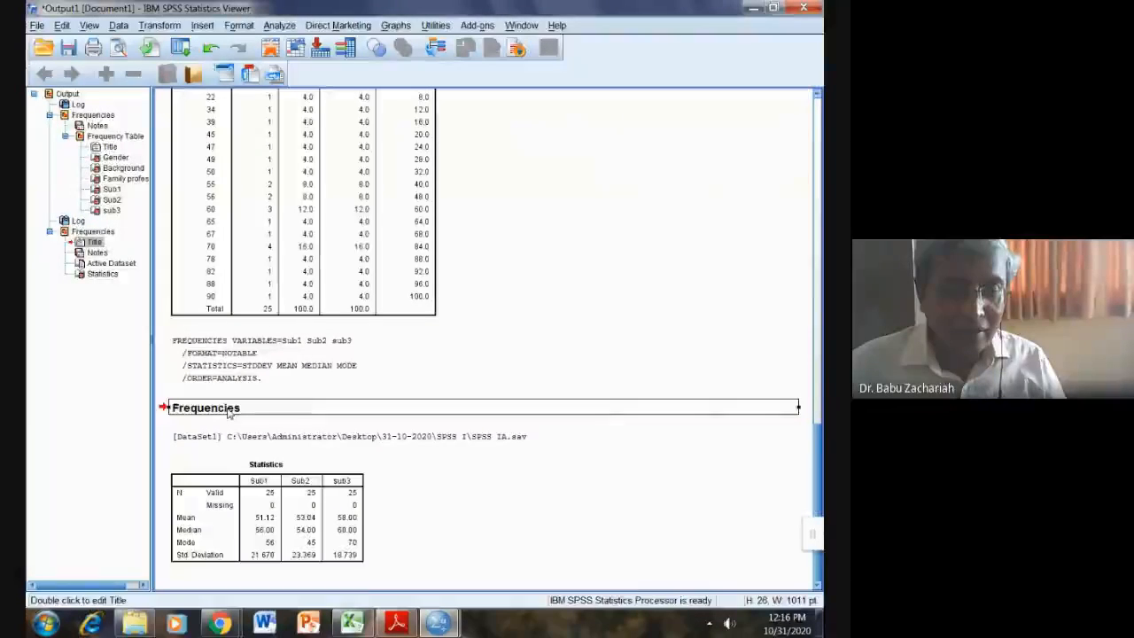
double_click(228, 410)
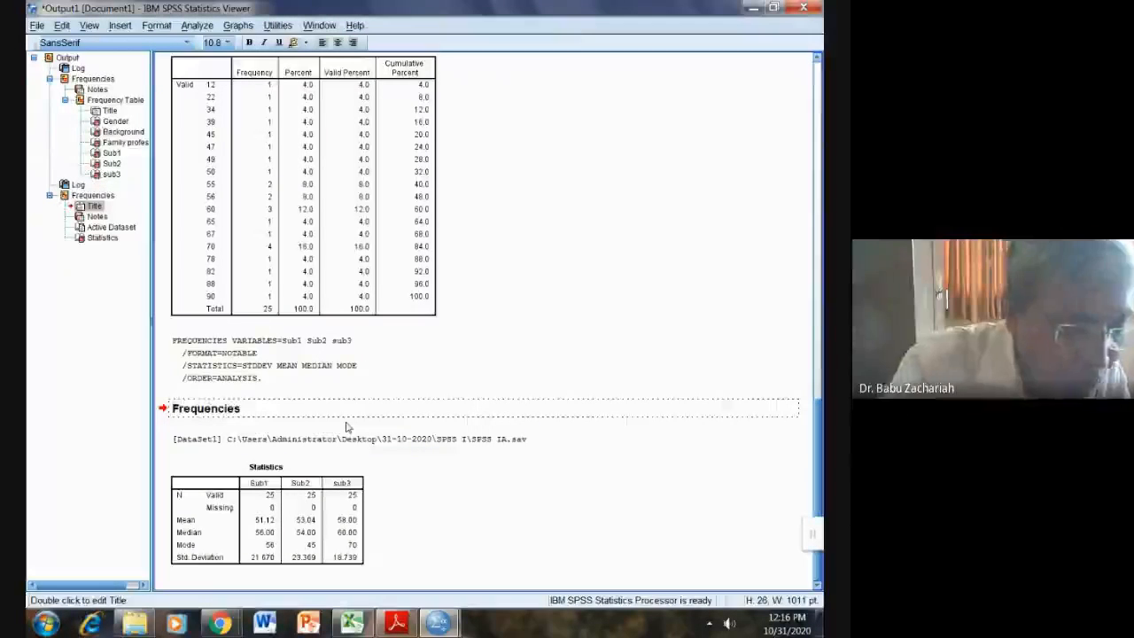
text(Q2)
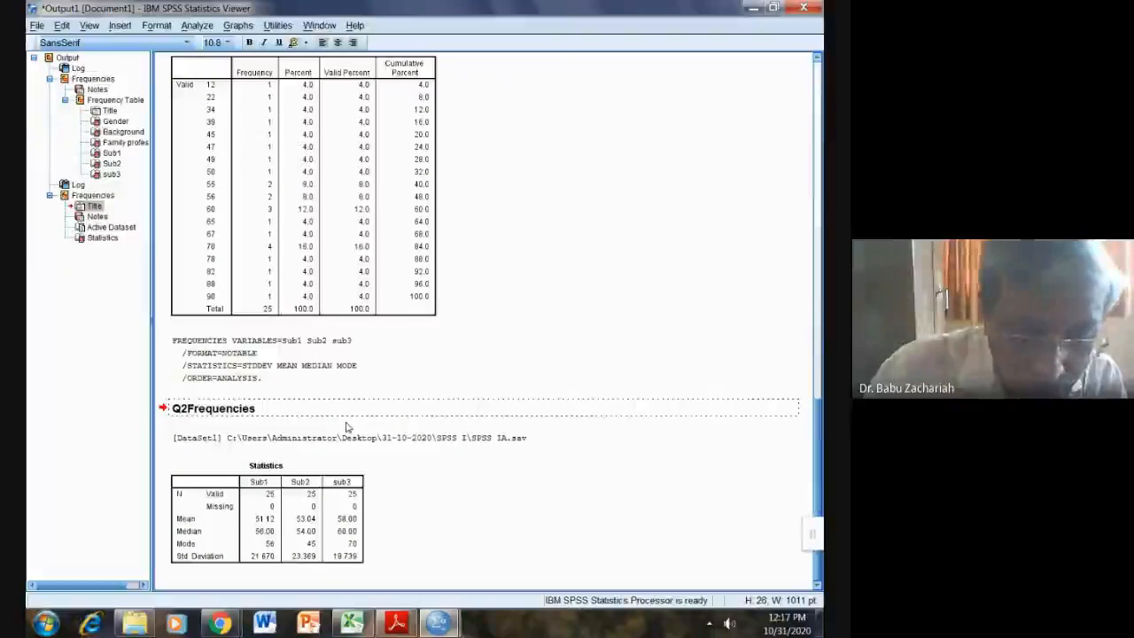
text(.)
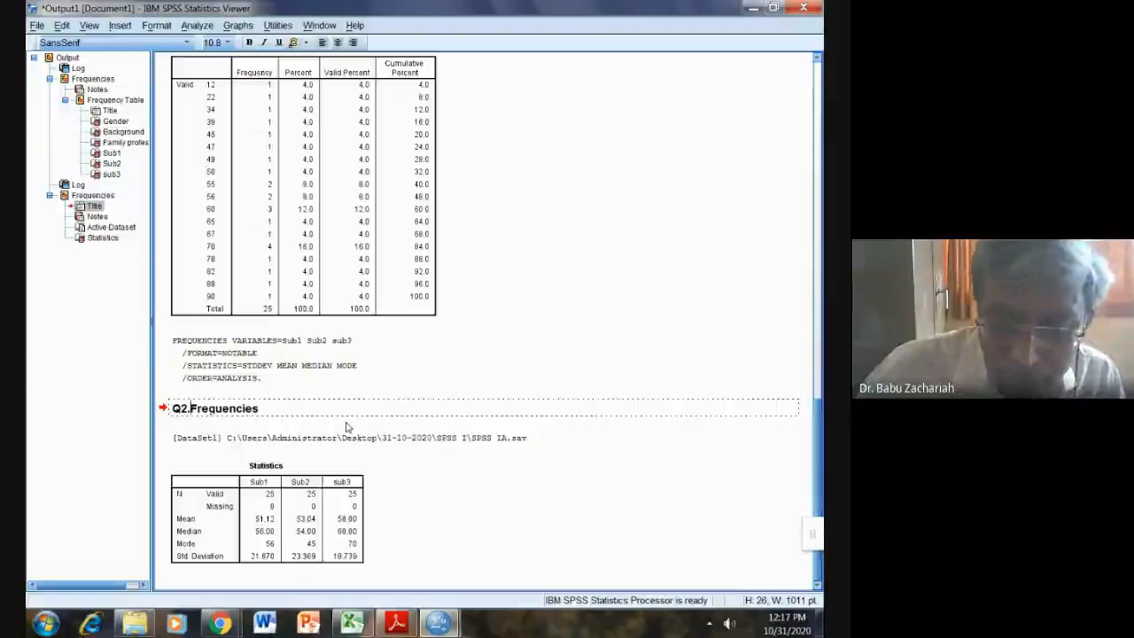
key(Delete)
key(Delete)
key(Delete)
key(Delete)
key(Delete)
key(Delete)
key(Delete)
key(Delete)
key(Delete)
key(Delete)
key(Delete)
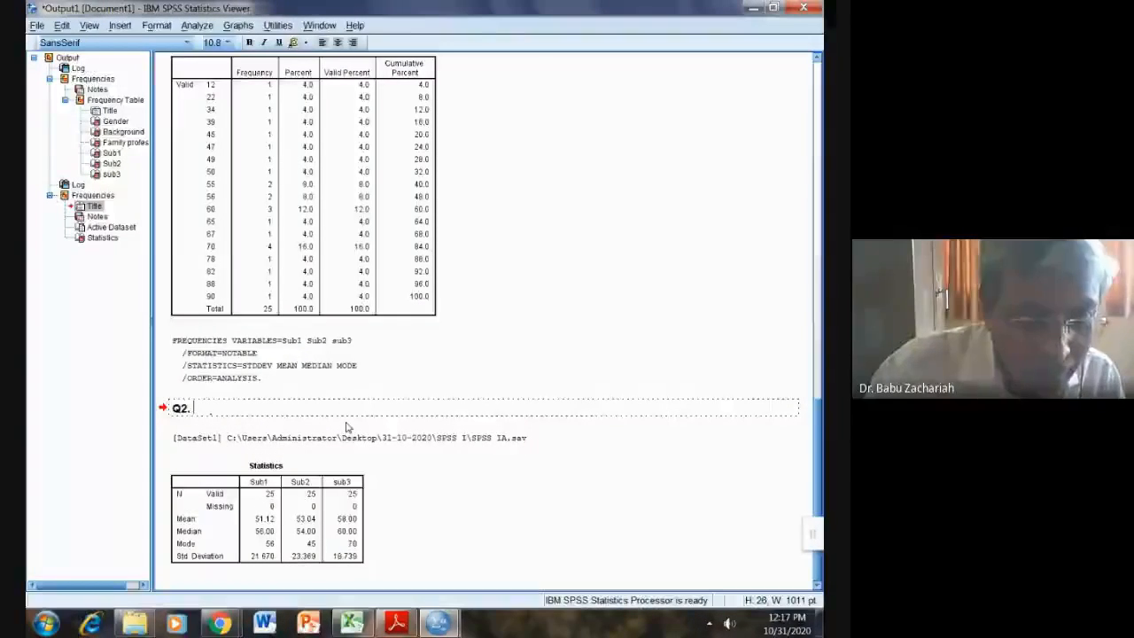
text(Mea)
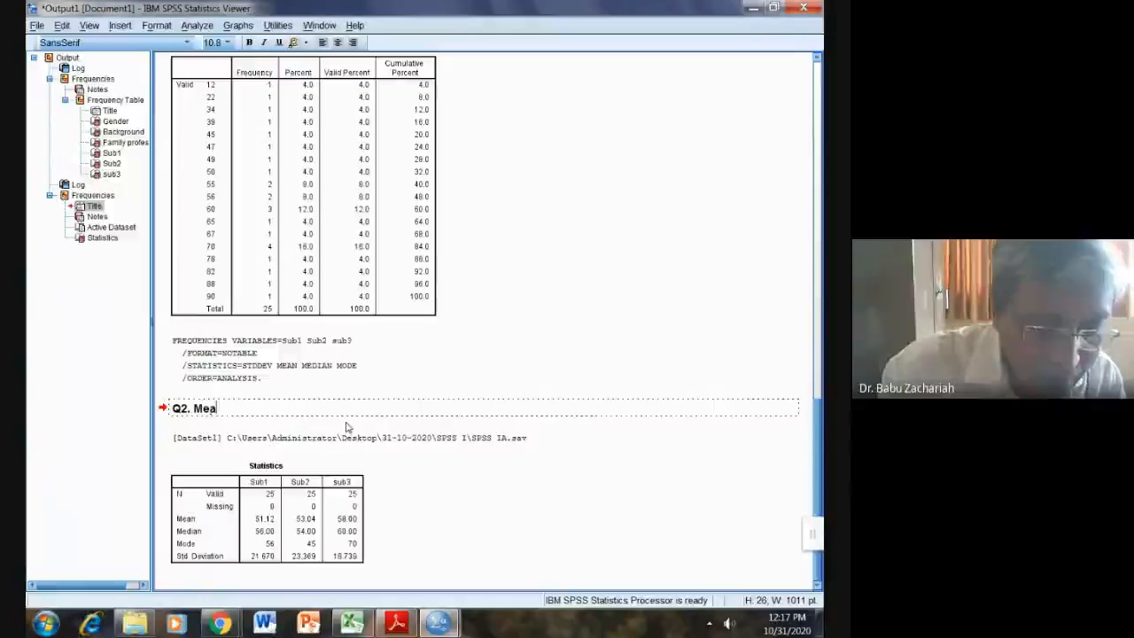
text(n, M)
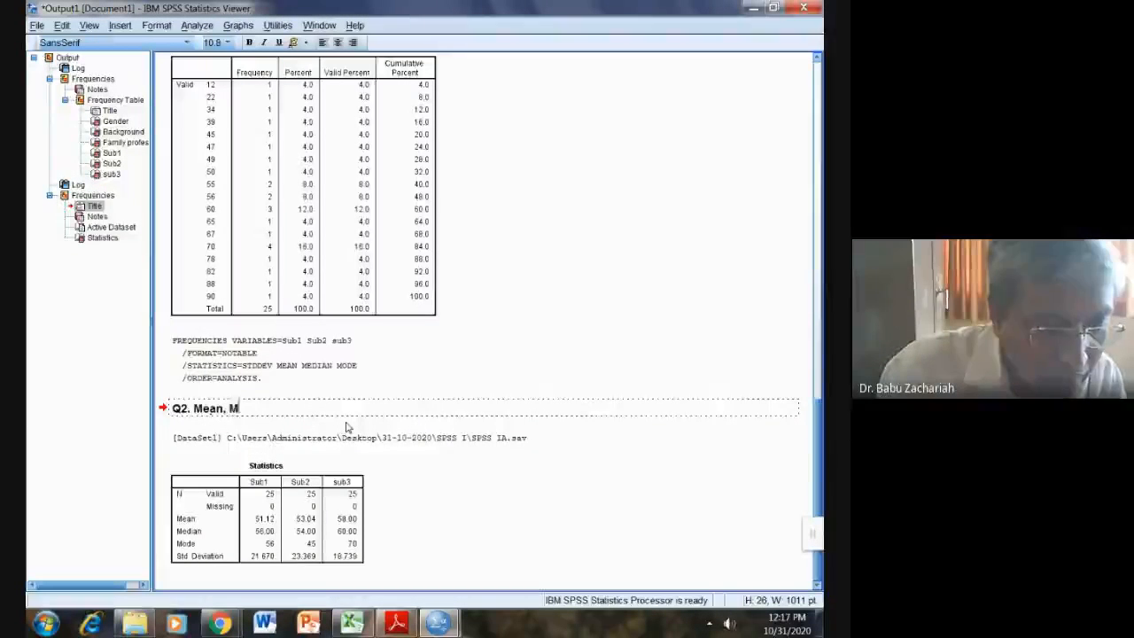
text(edian)
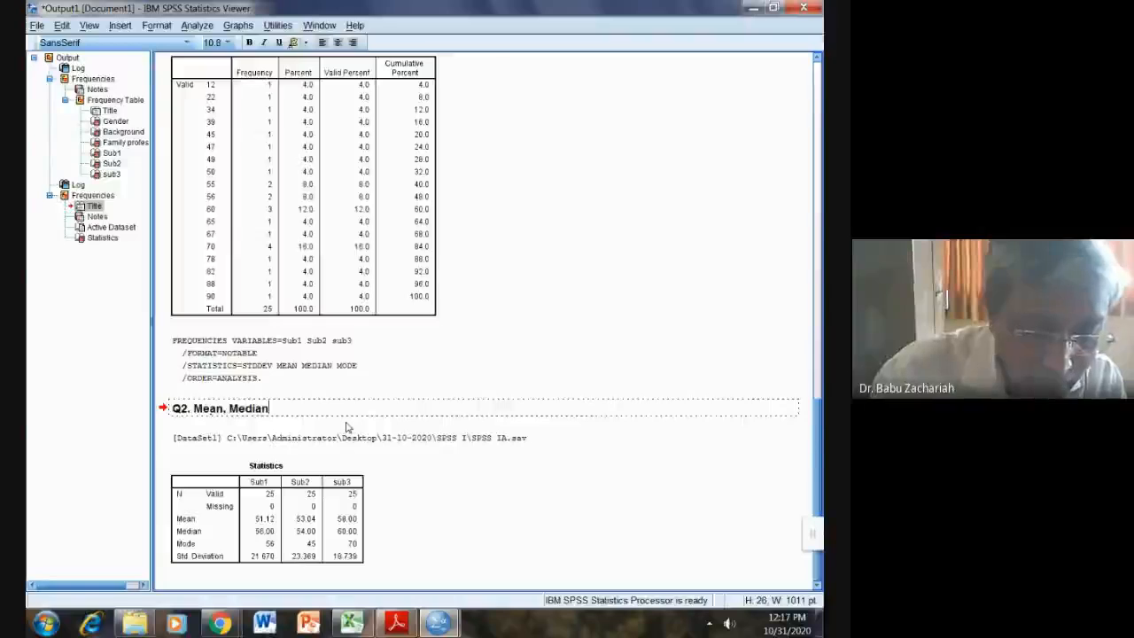
text(, M)
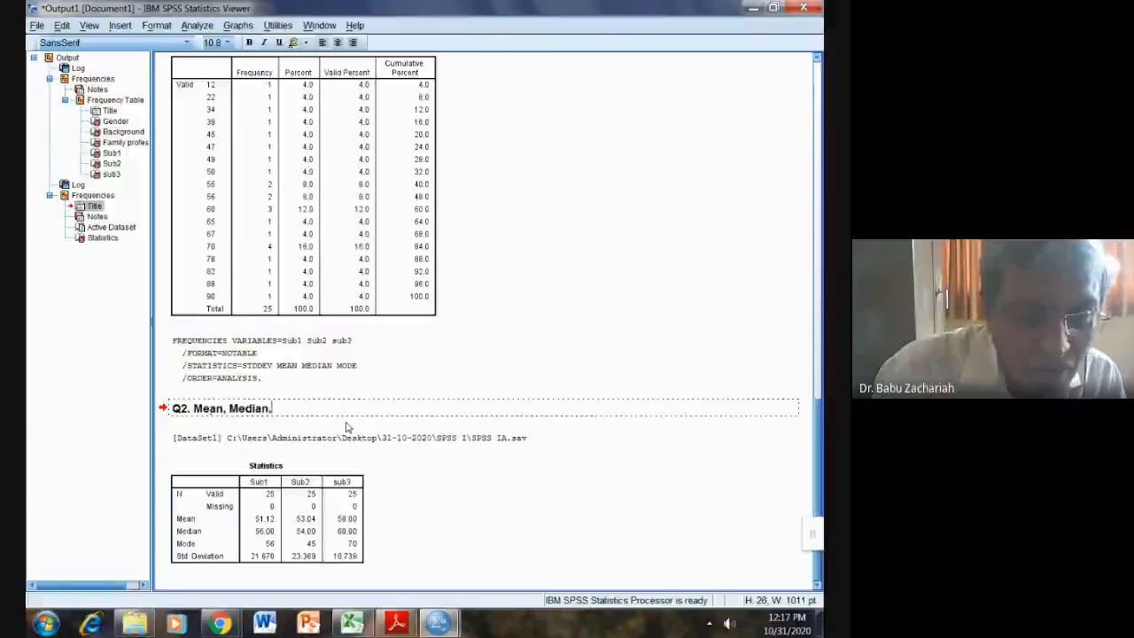
text(o)
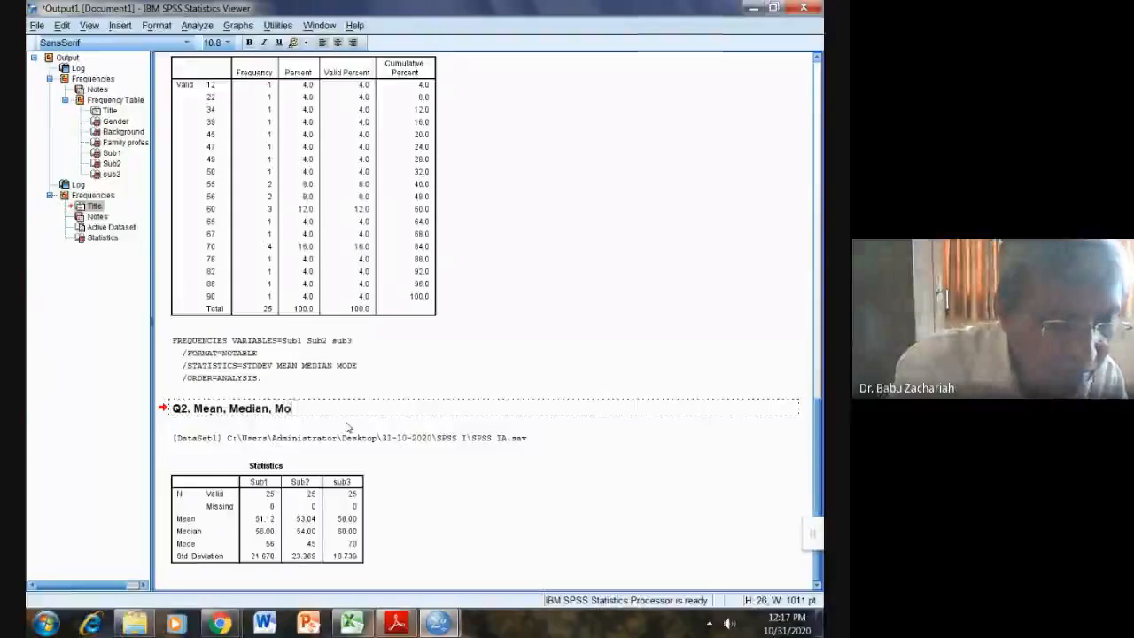
text(de, SD)
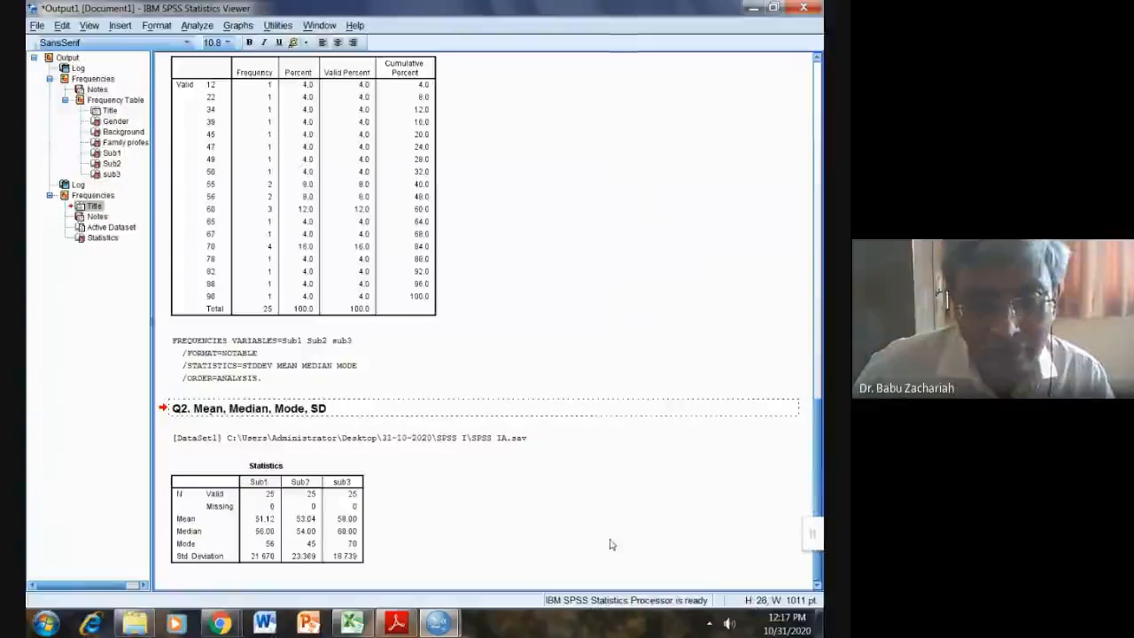
click(546, 523)
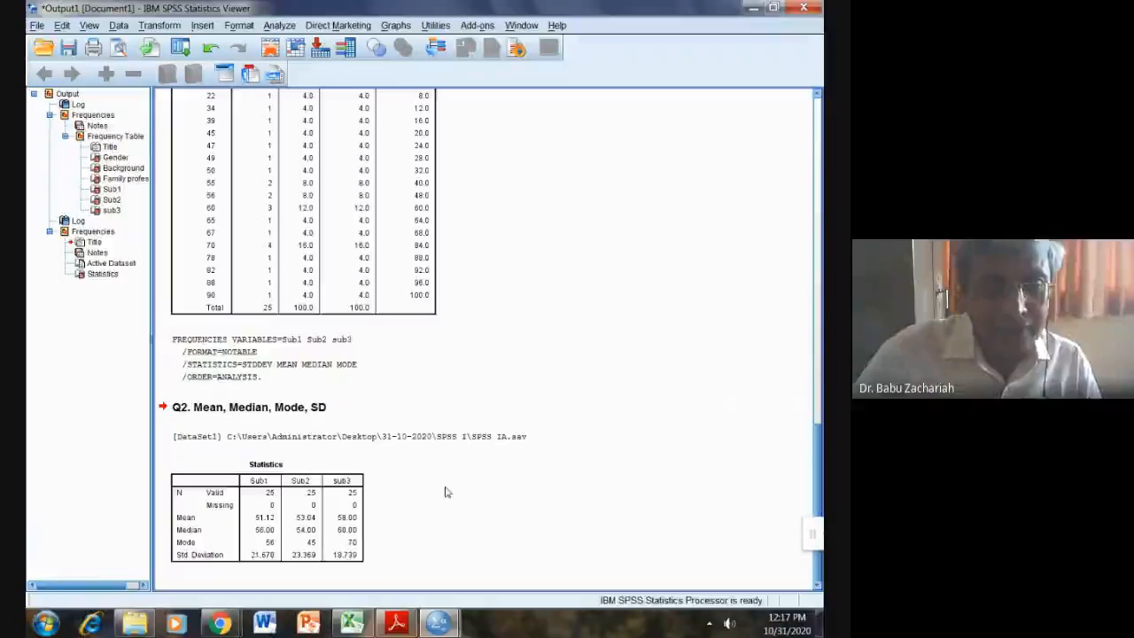
Step: Select and then deselect the Q2 Statistics table in the Viewer
click(188, 529)
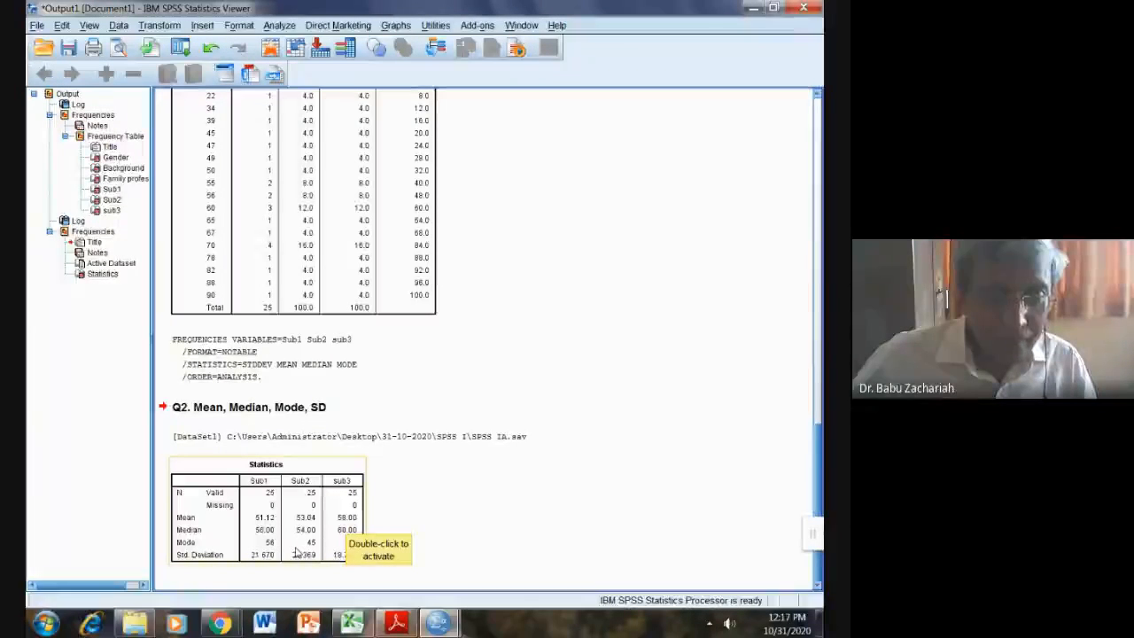
click(259, 572)
click(251, 565)
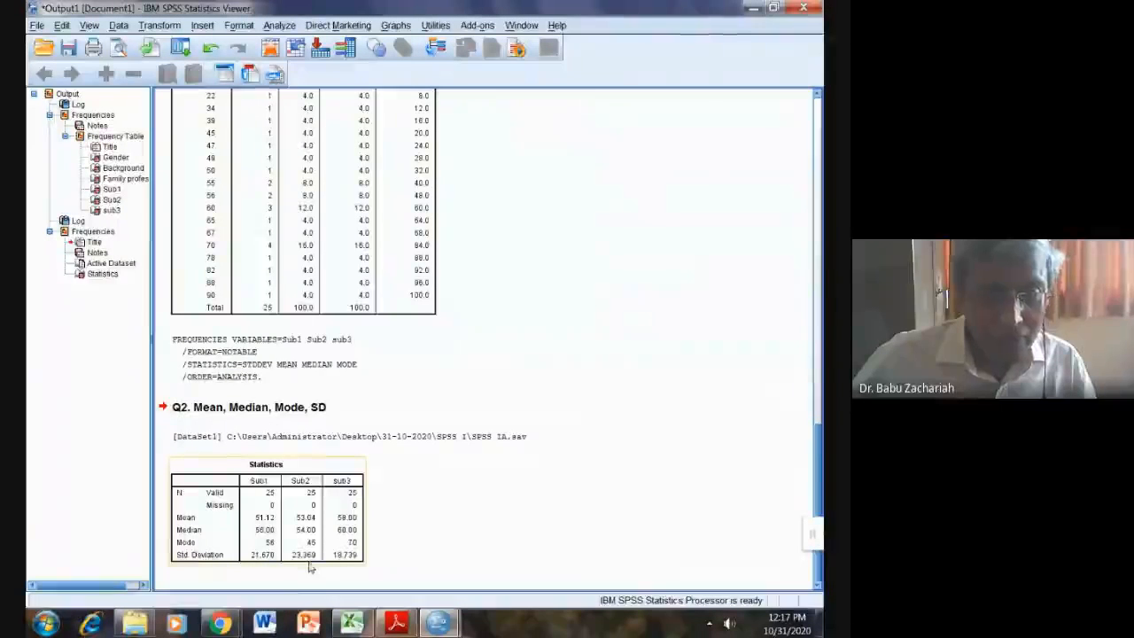
click(558, 505)
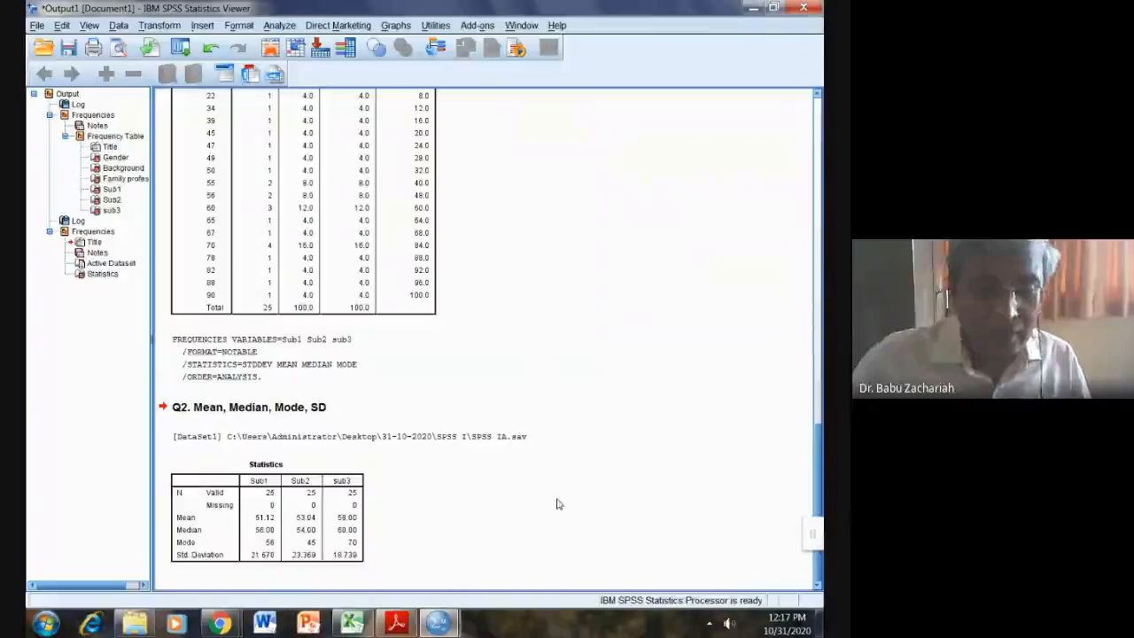
click(398, 625)
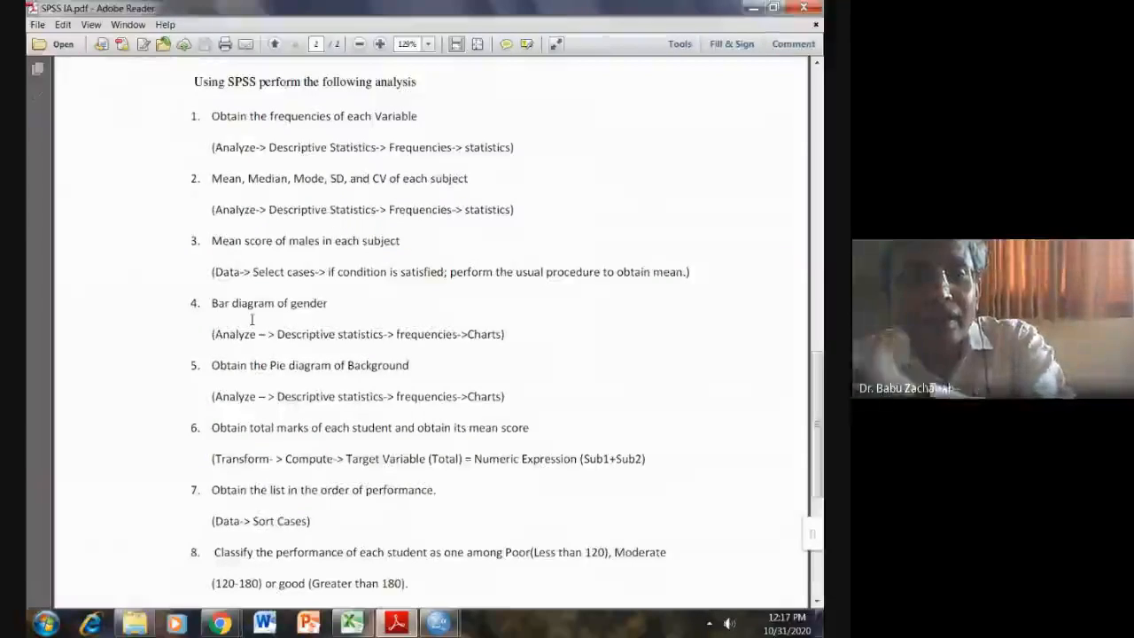
click(751, 9)
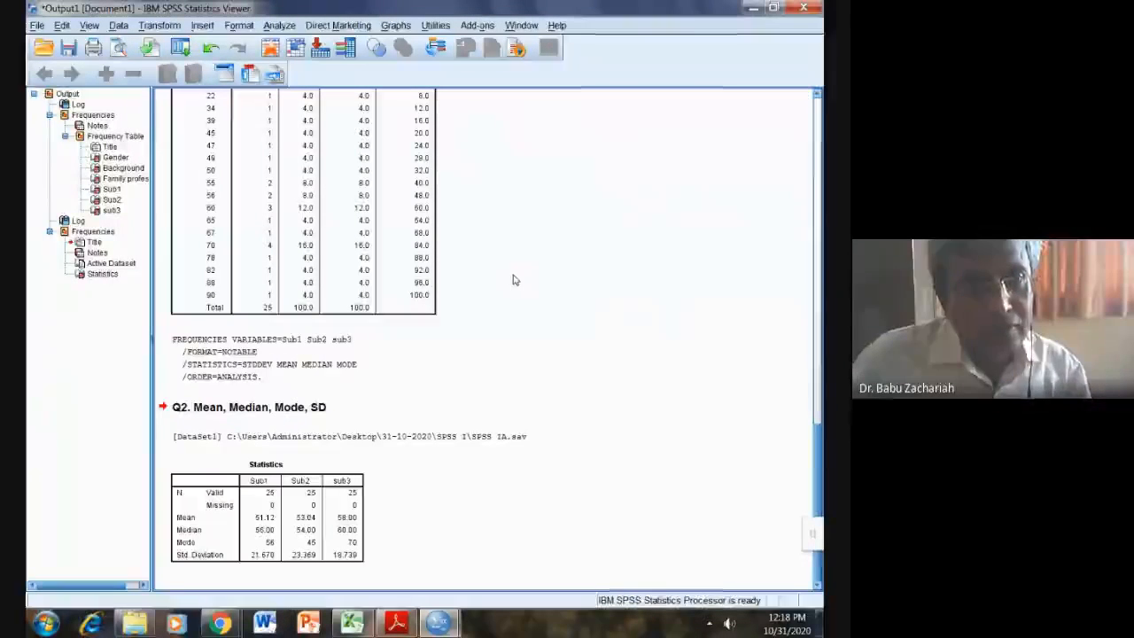
Step: Select Cases with the condition Gender = "M", filtering out unselected cases
click(118, 26)
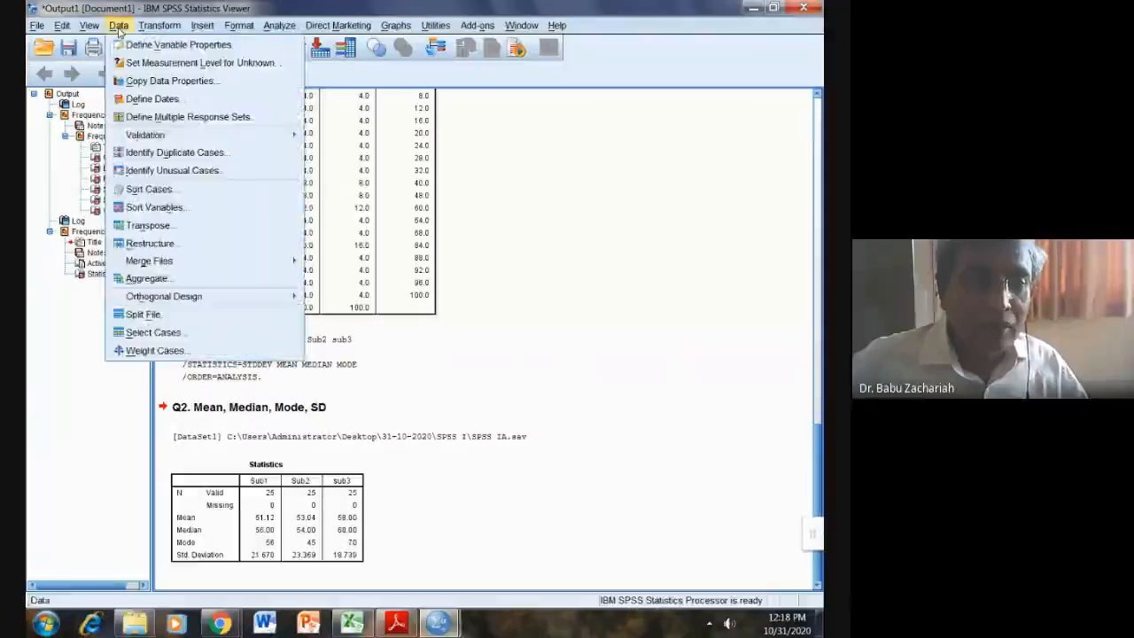
click(152, 333)
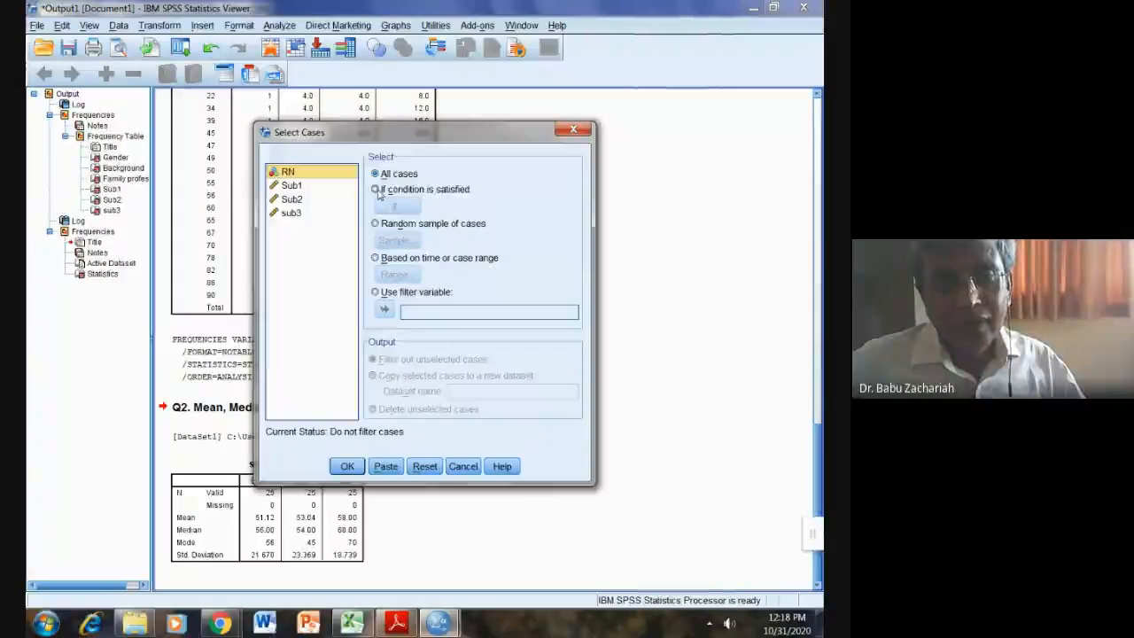
click(377, 191)
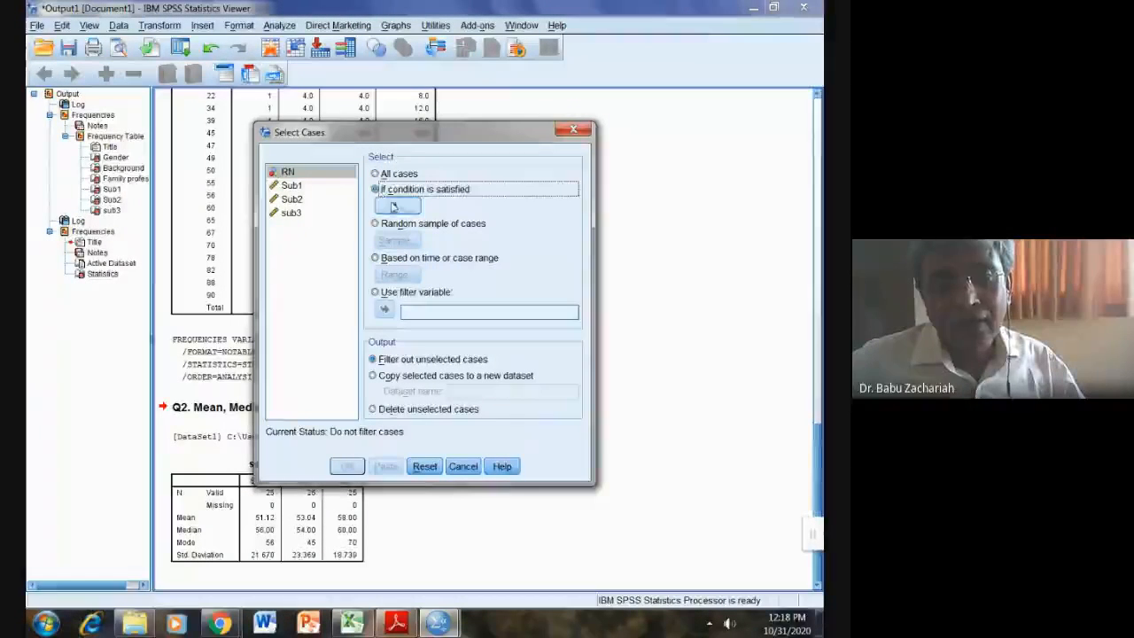
click(395, 207)
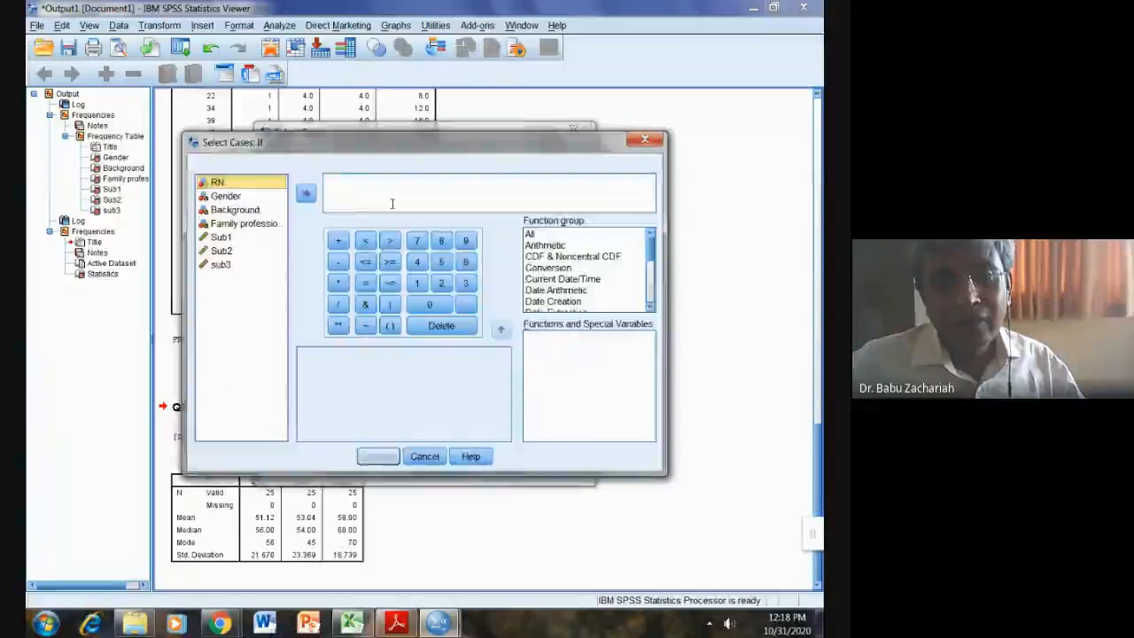
click(227, 196)
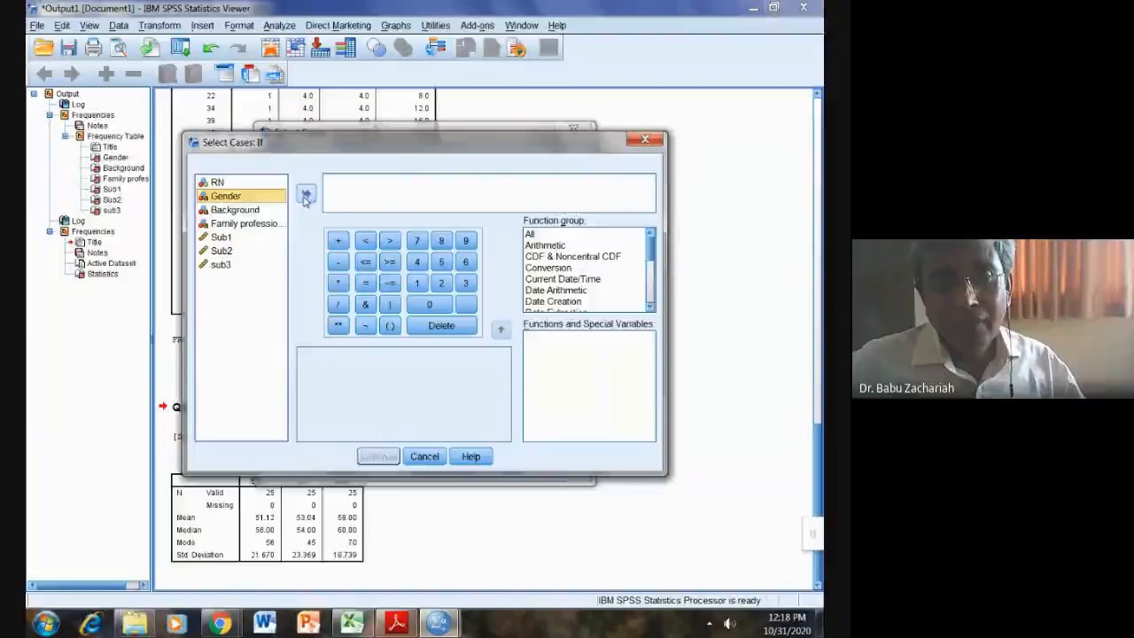
click(306, 193)
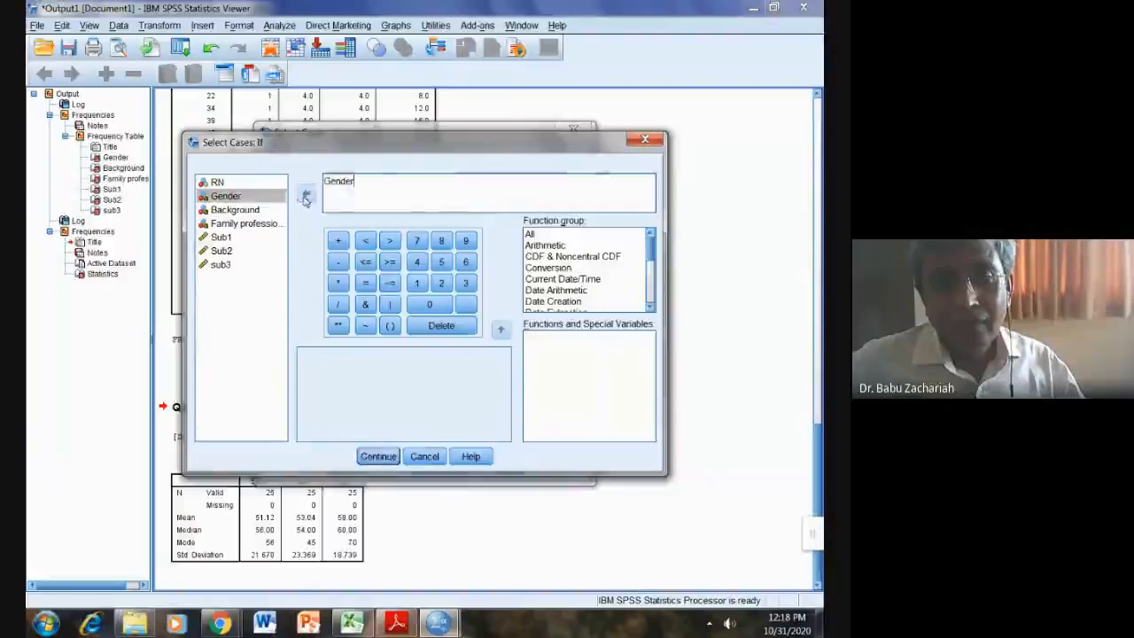
click(365, 282)
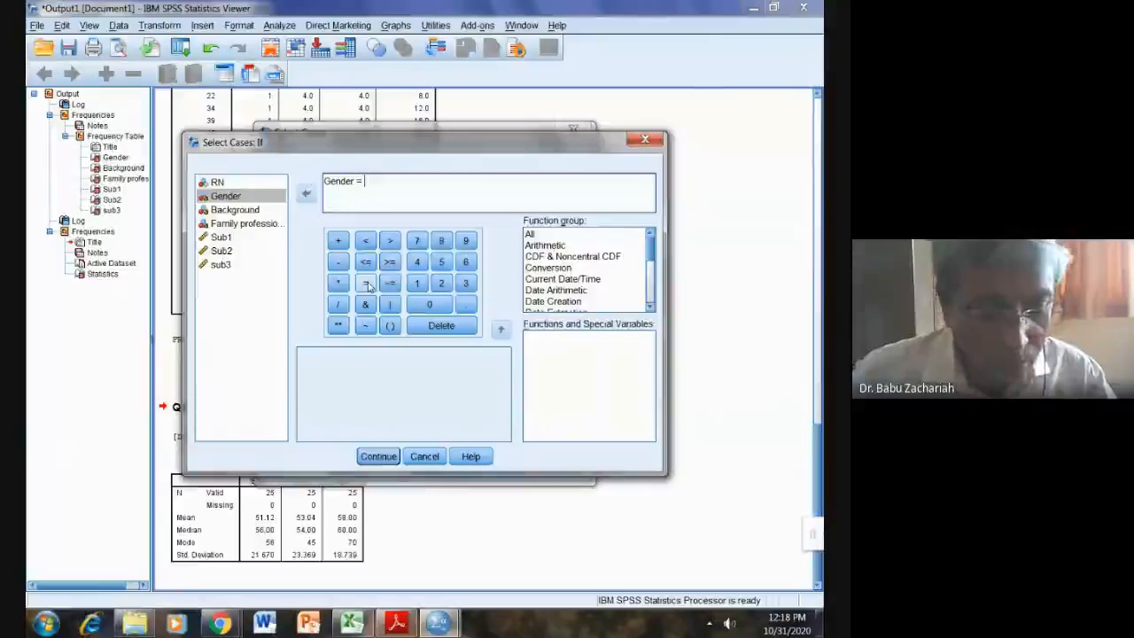
text(')
text(M")
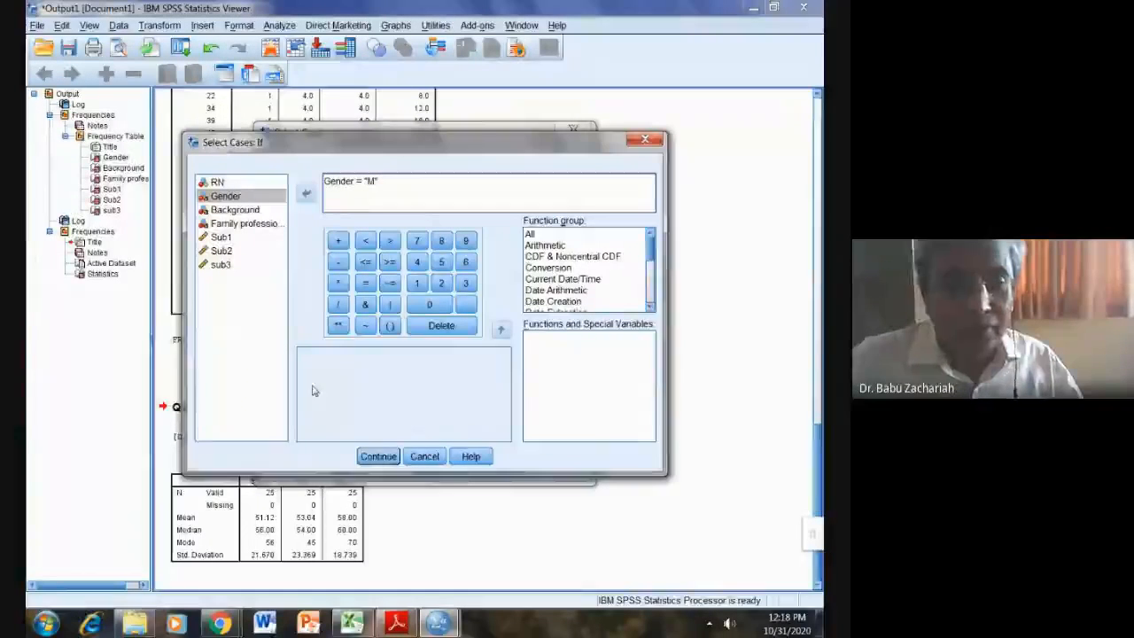
click(378, 457)
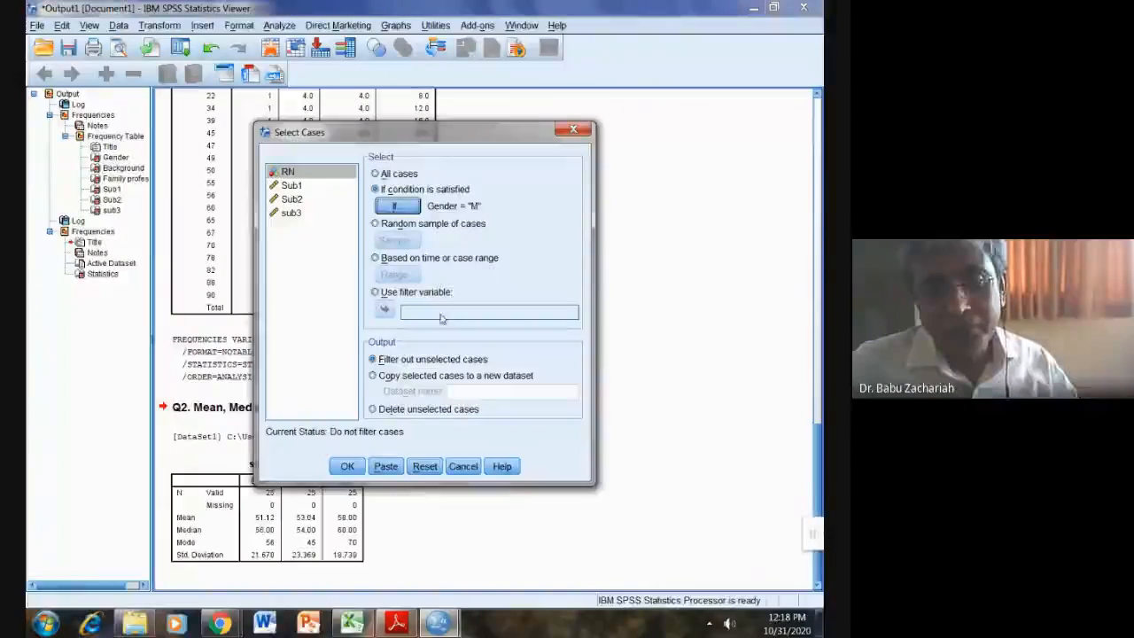
click(341, 467)
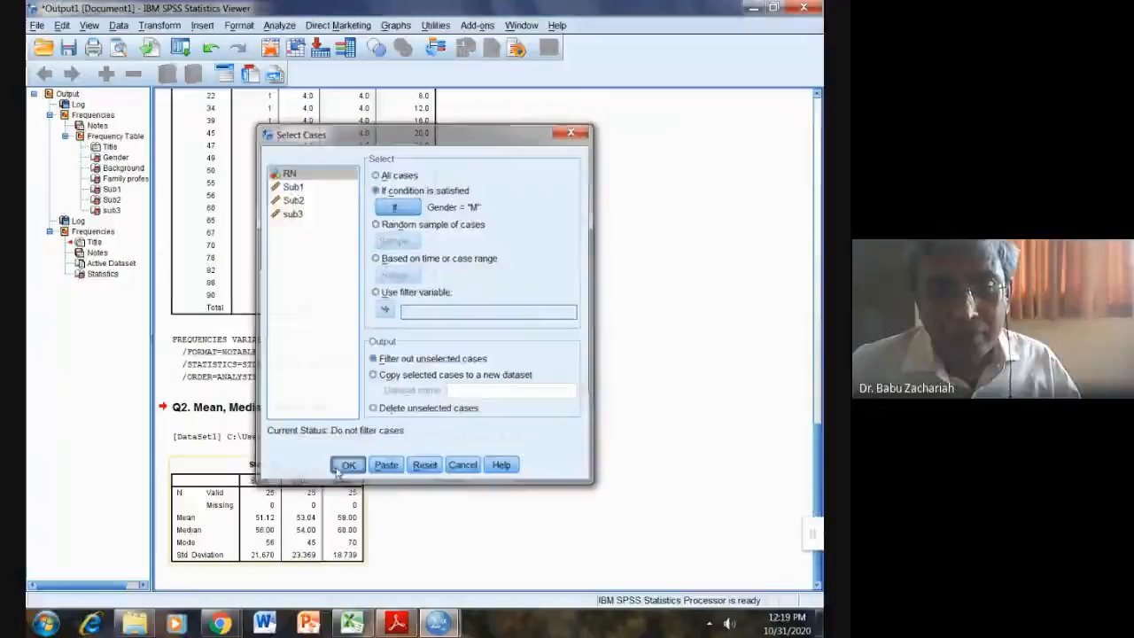
Step: Bring the Data Editor forward to see the new filter_$ column excluding female rows
mouse_move(436, 626)
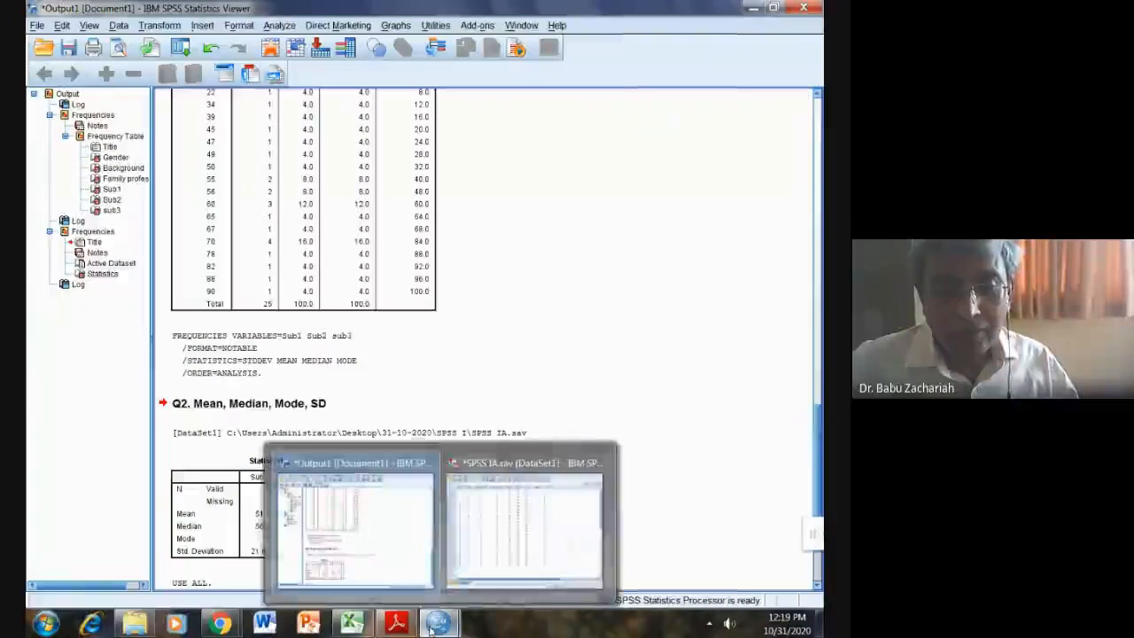
click(524, 563)
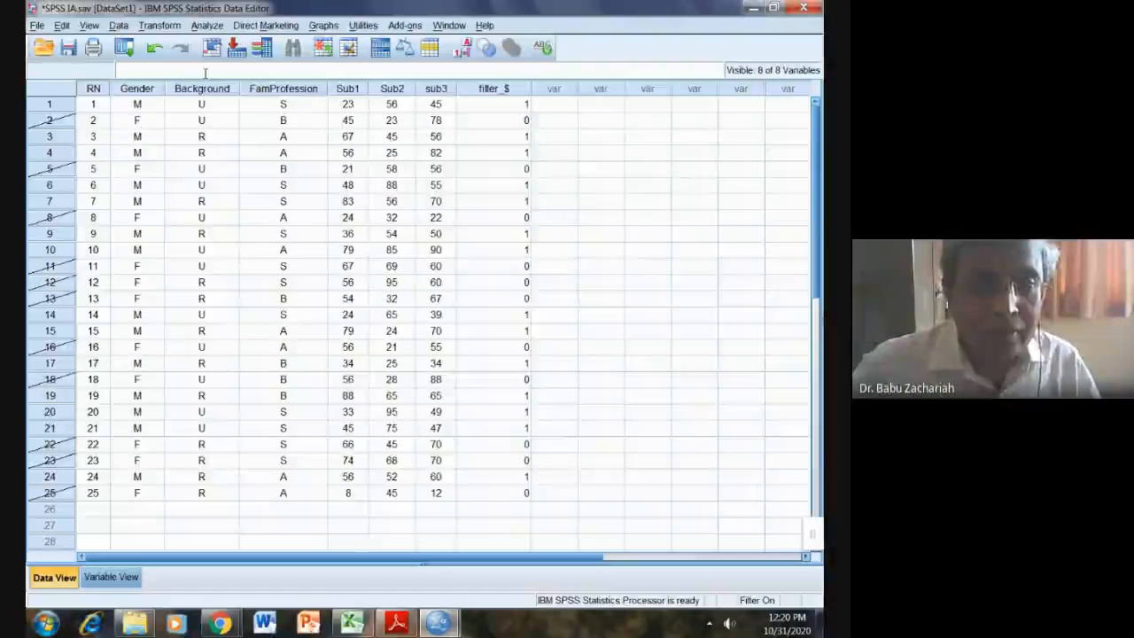
Step: Run Frequencies on Sub1, Sub2 and sub3 reporting only the Mean, dropping median, mode and SD
click(209, 27)
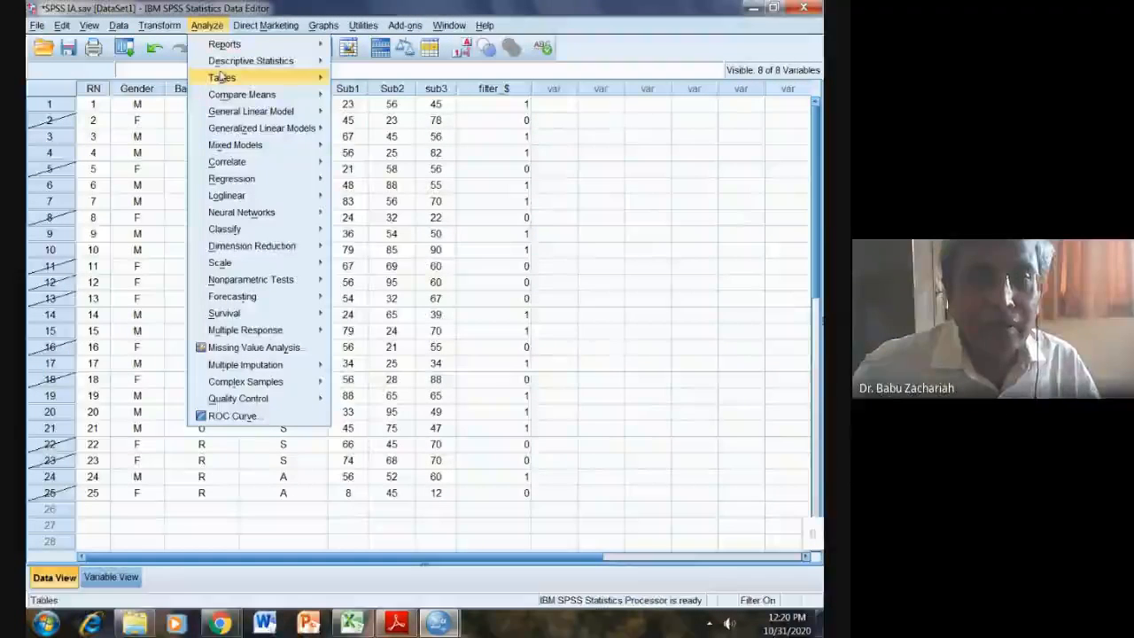
mouse_move(319, 62)
click(372, 63)
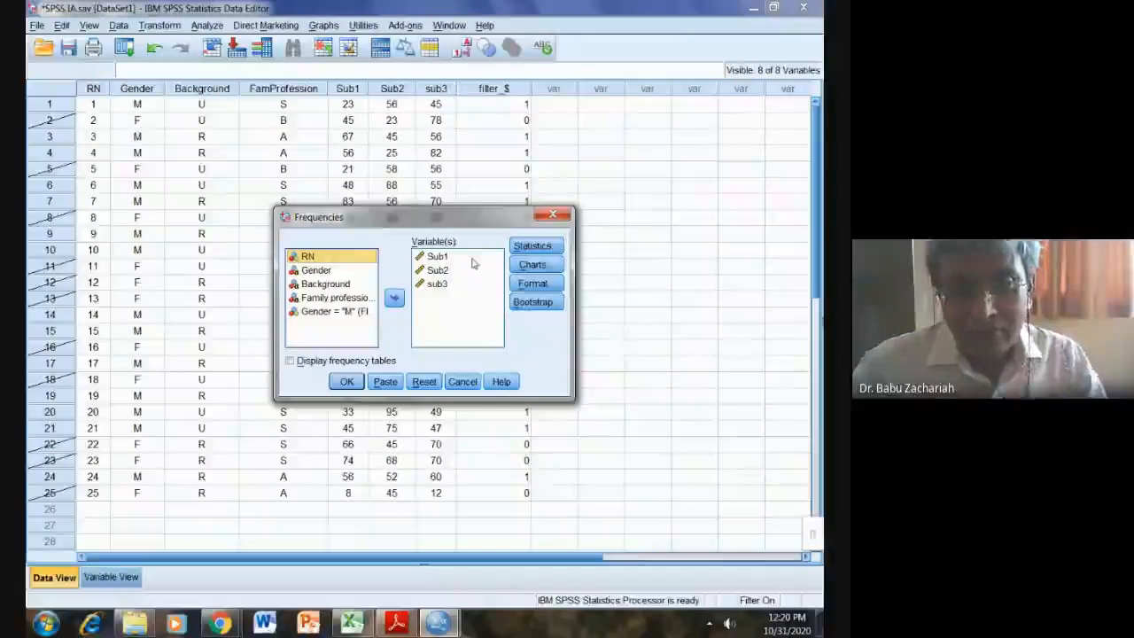
click(536, 246)
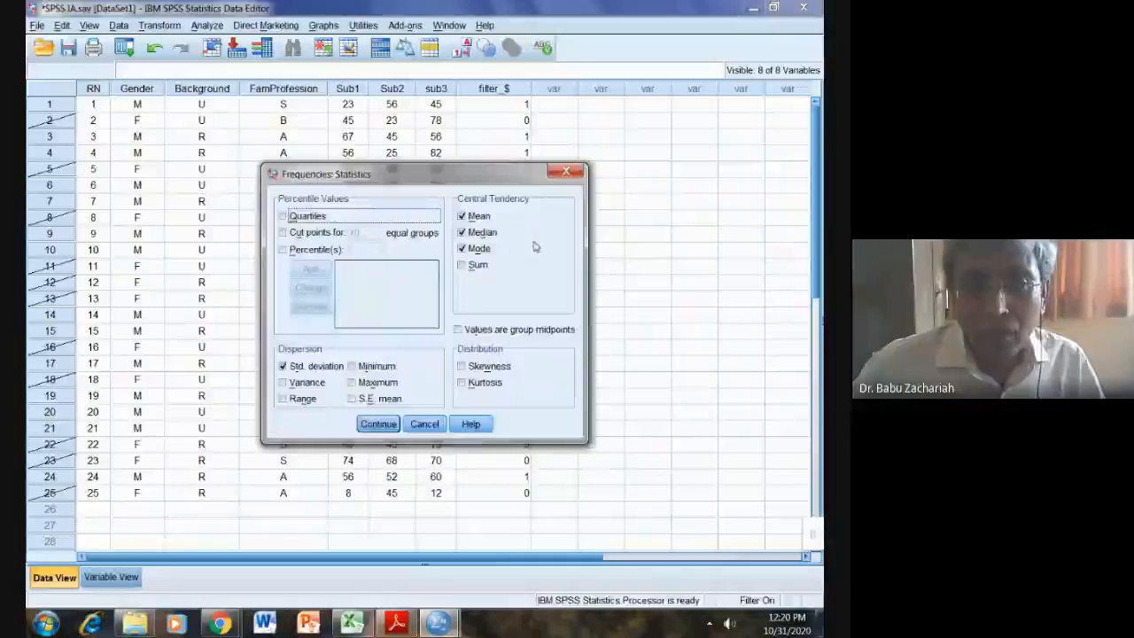
click(486, 233)
click(483, 249)
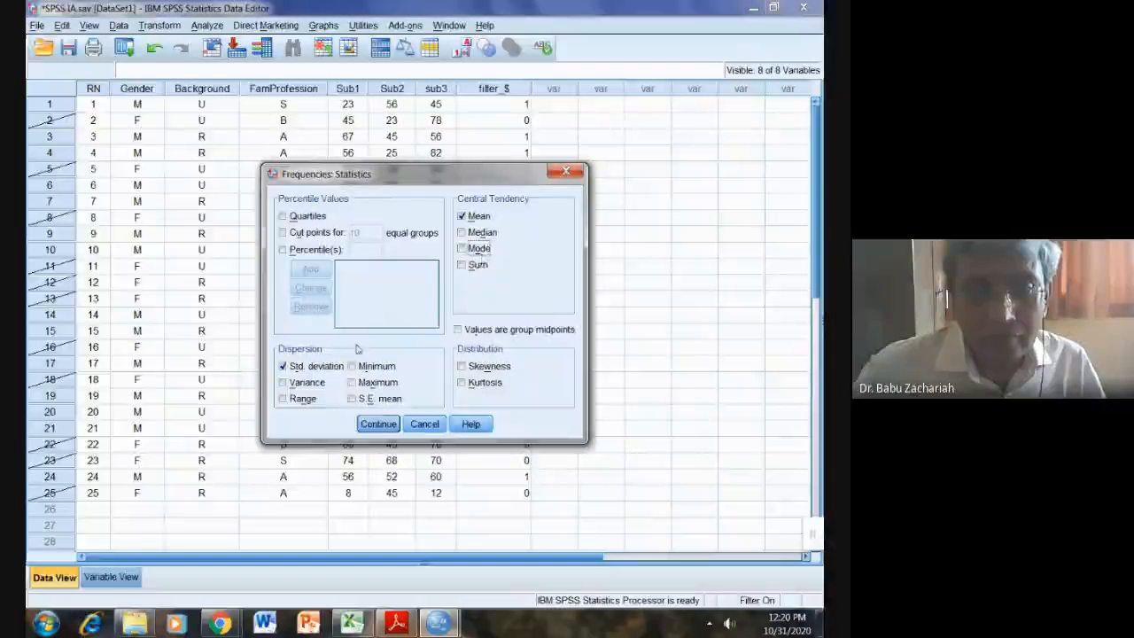
click(314, 366)
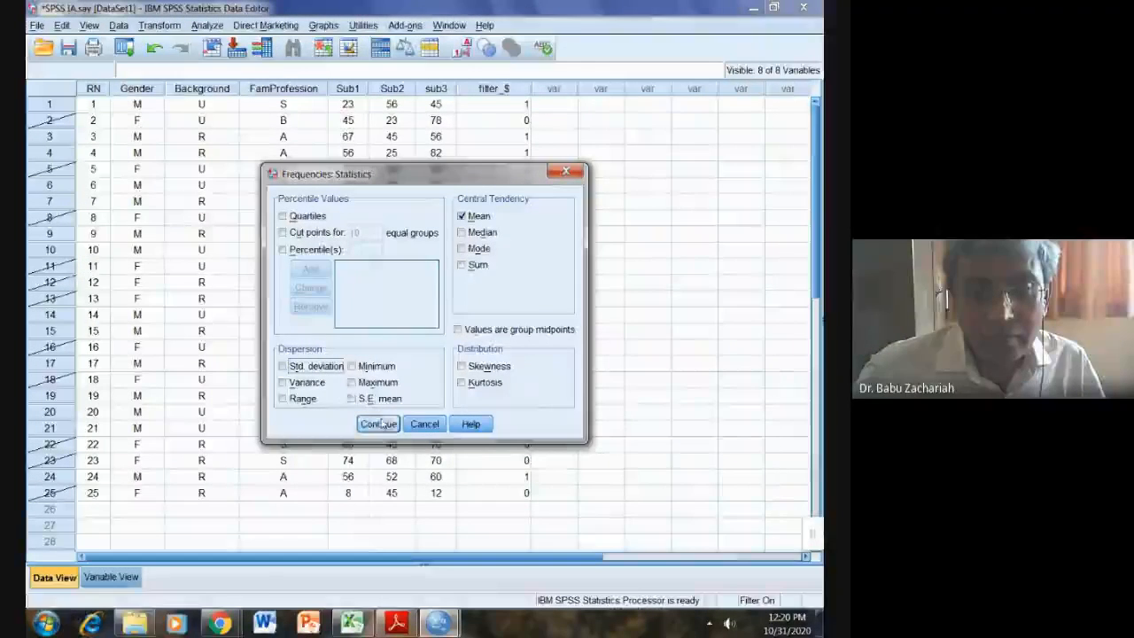
click(379, 423)
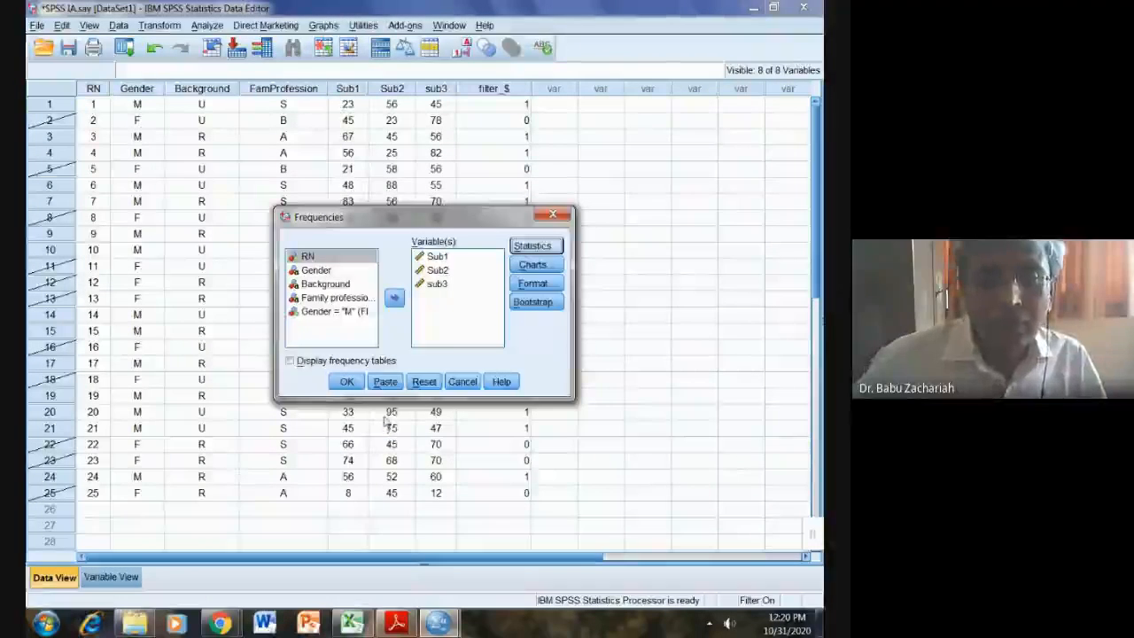
click(347, 382)
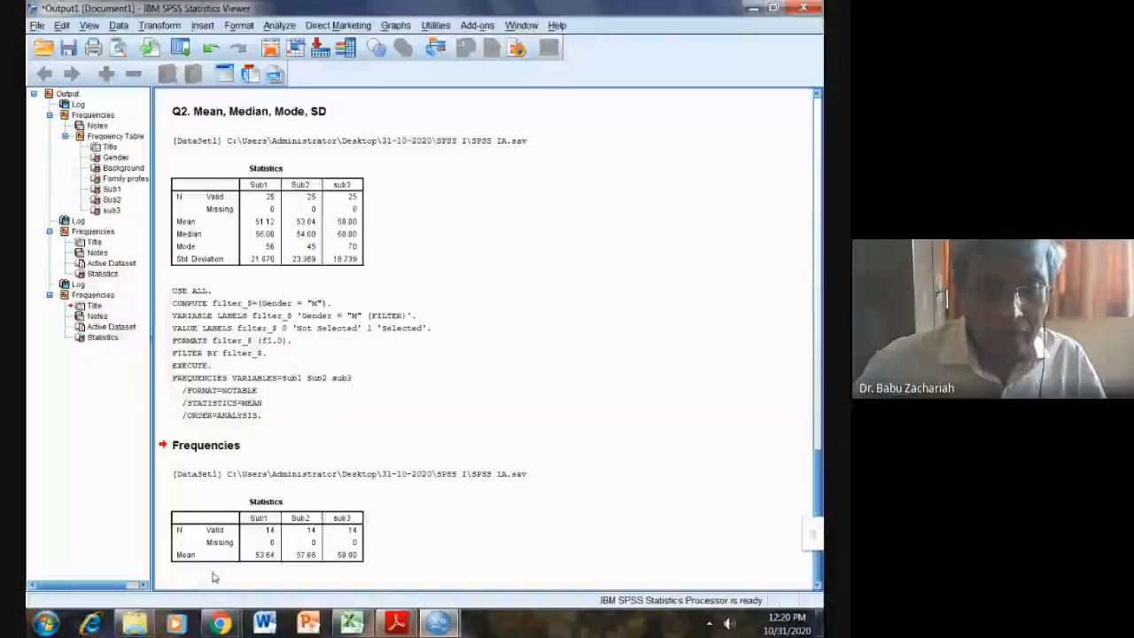
click(249, 541)
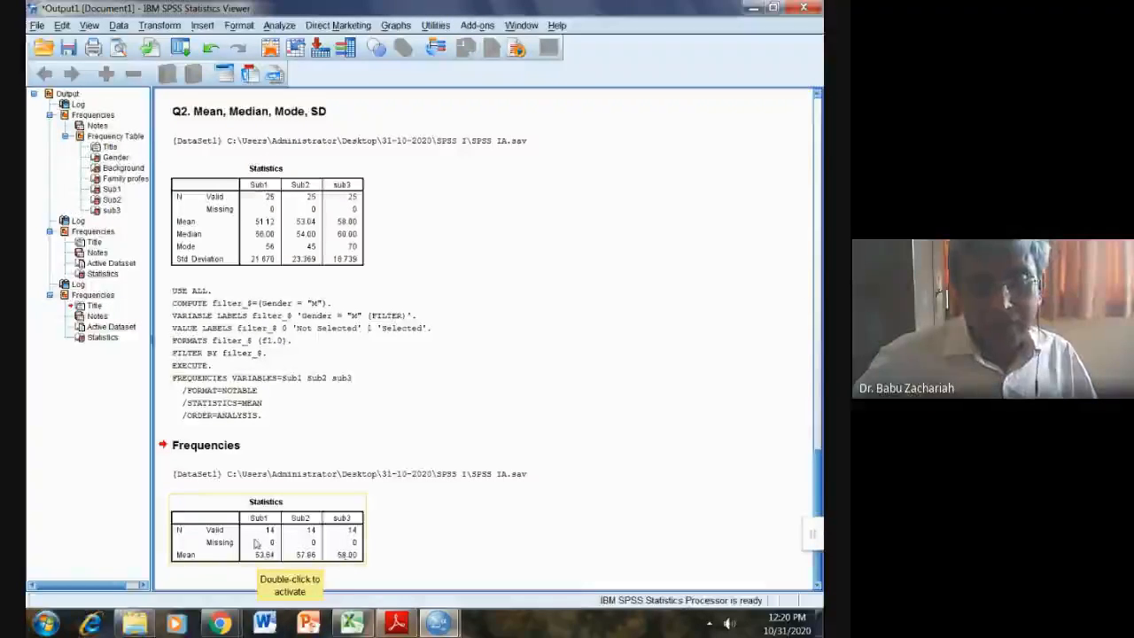
click(213, 451)
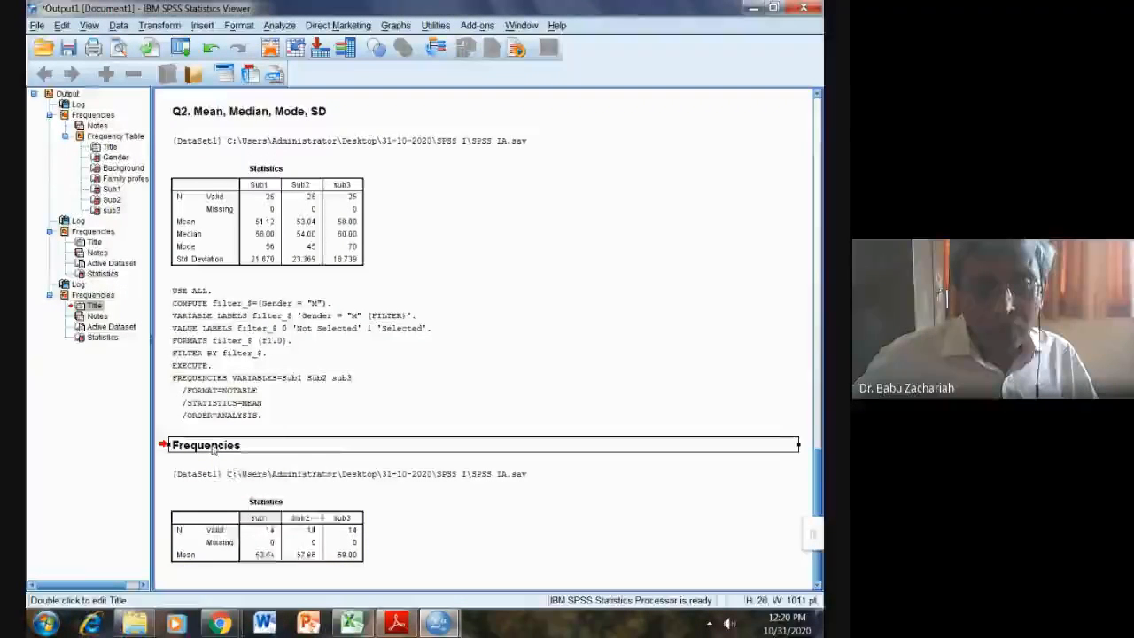
Step: Replace the Frequencies heading text with 'Q3. Mean scores o Male students'
right_click(213, 450)
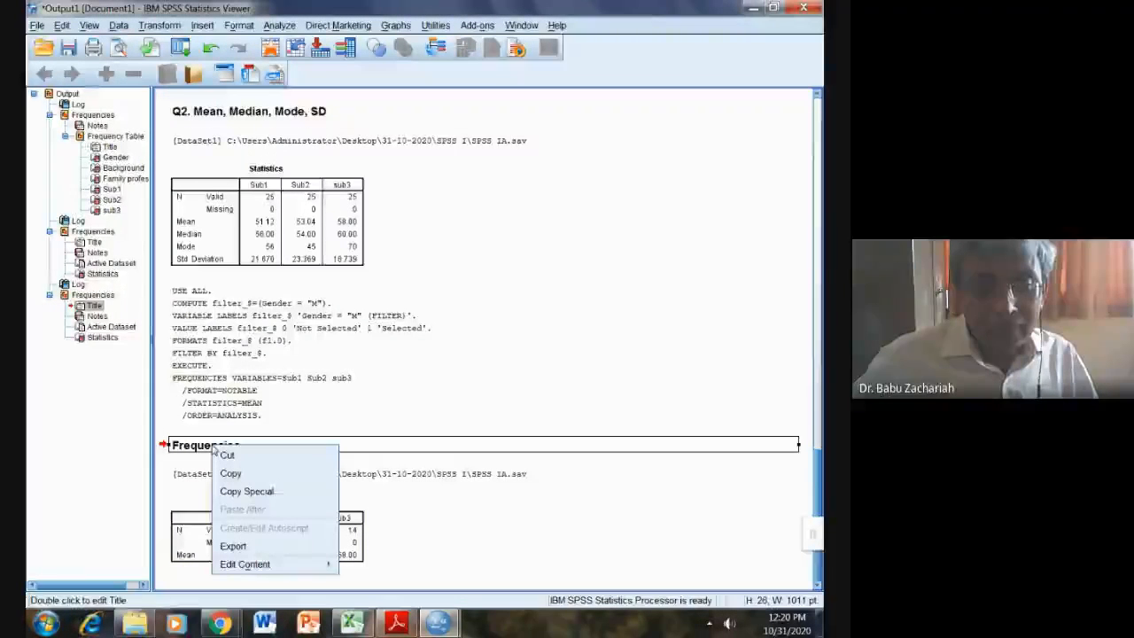
double_click(197, 447)
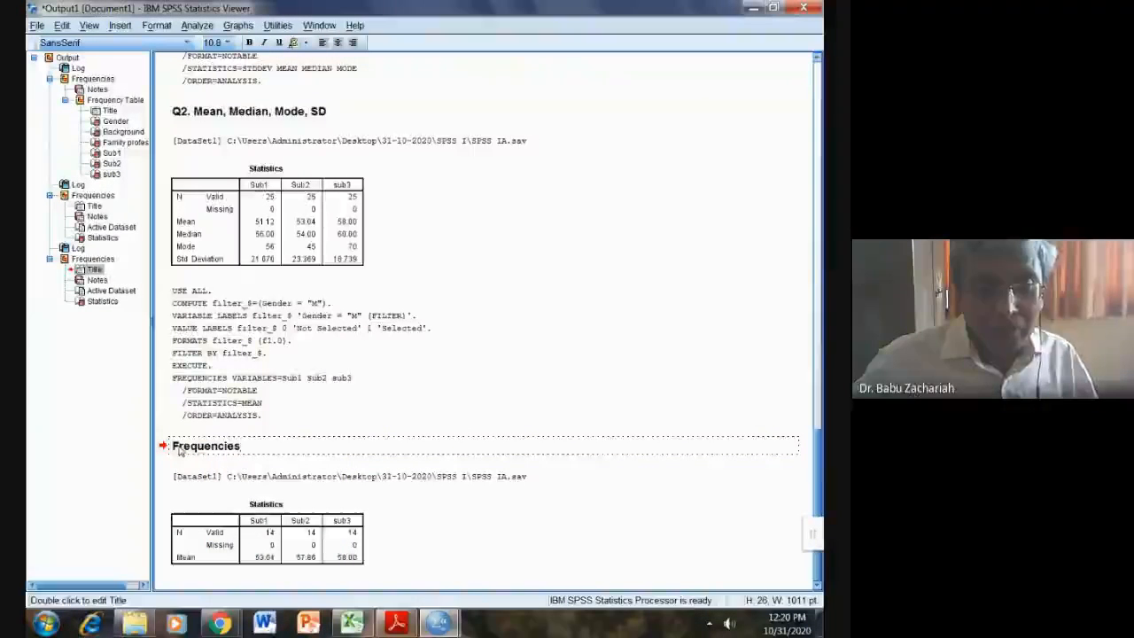
key(BackSpace)
key(BackSpace)
key(BackSpace)
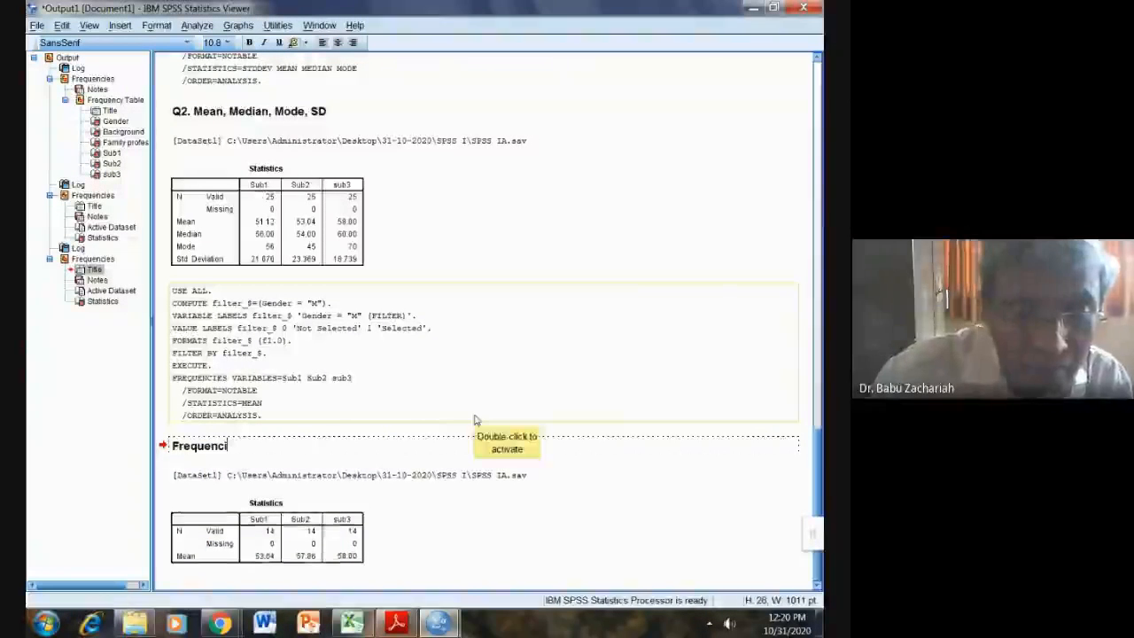
key(BackSpace)
key(BackSpace)
key(BackSpace)
key(BackSpace)
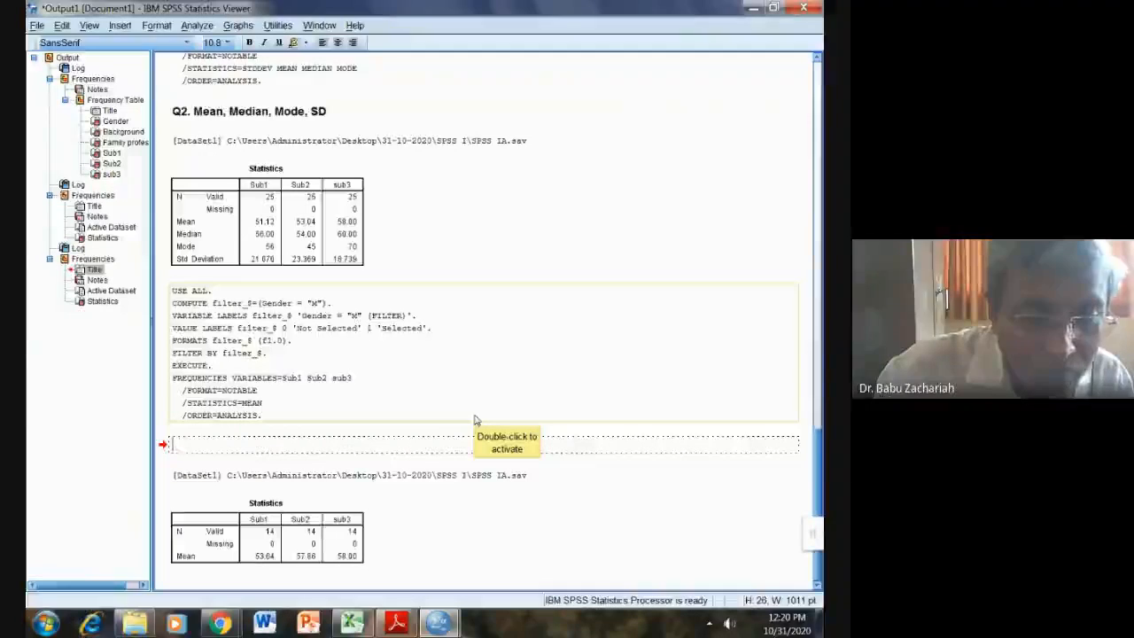
text(Q)
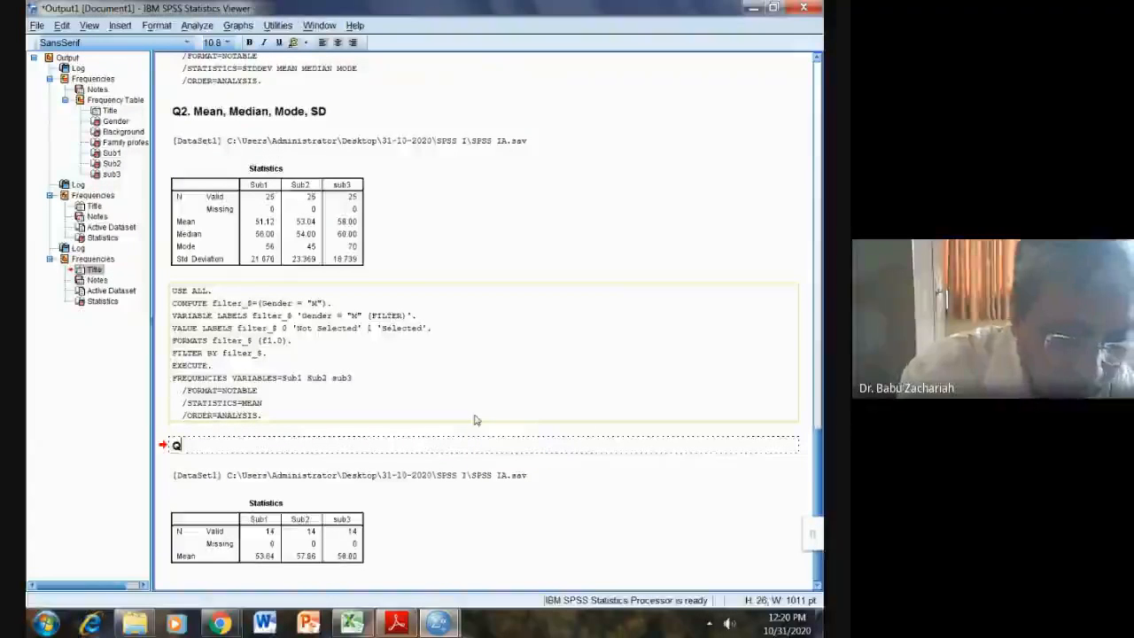
text(3. )
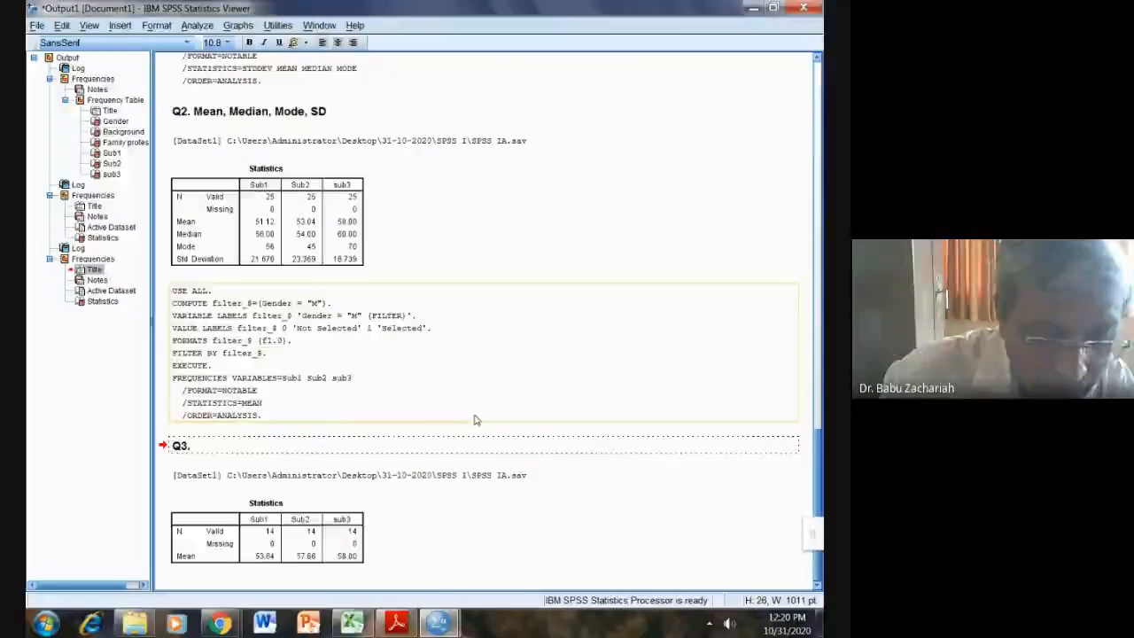
text(Mean )
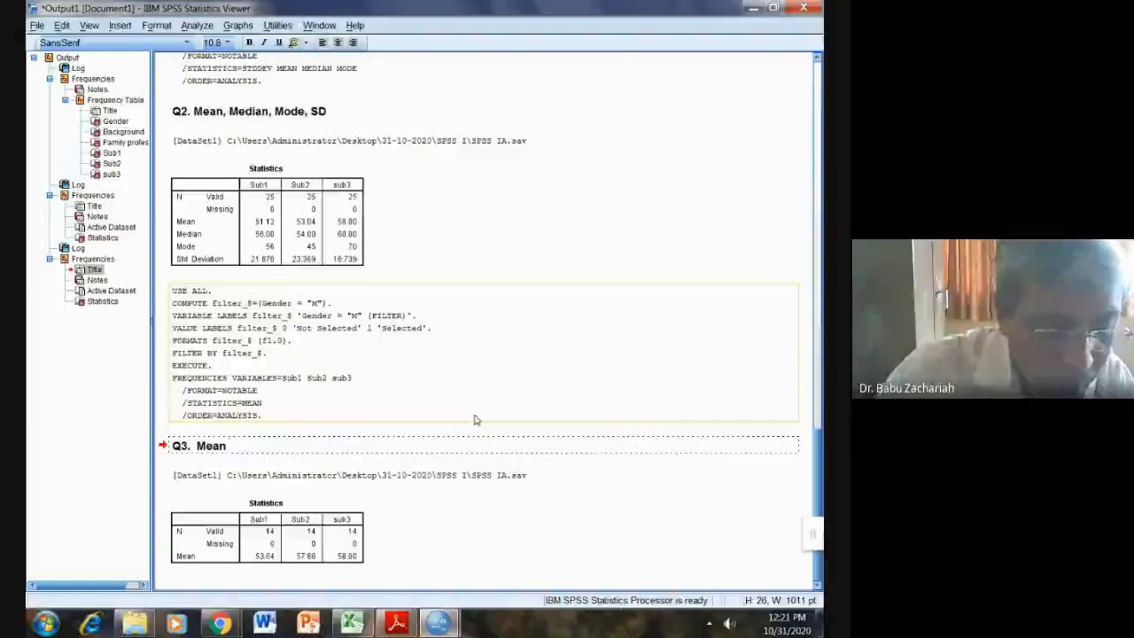
text(sc)
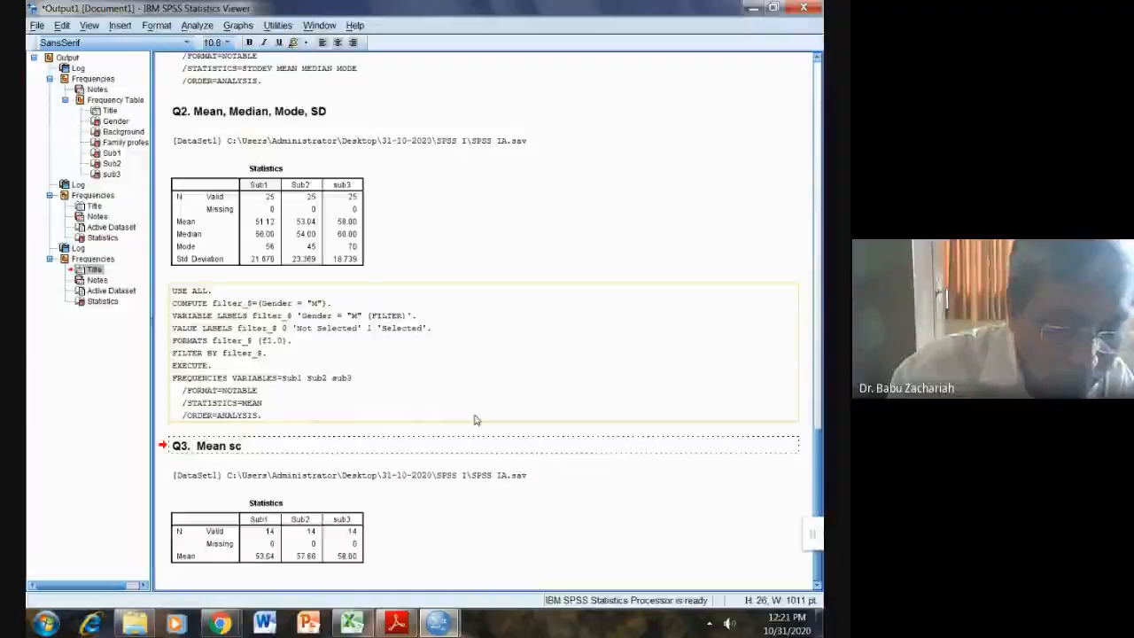
text(ores )
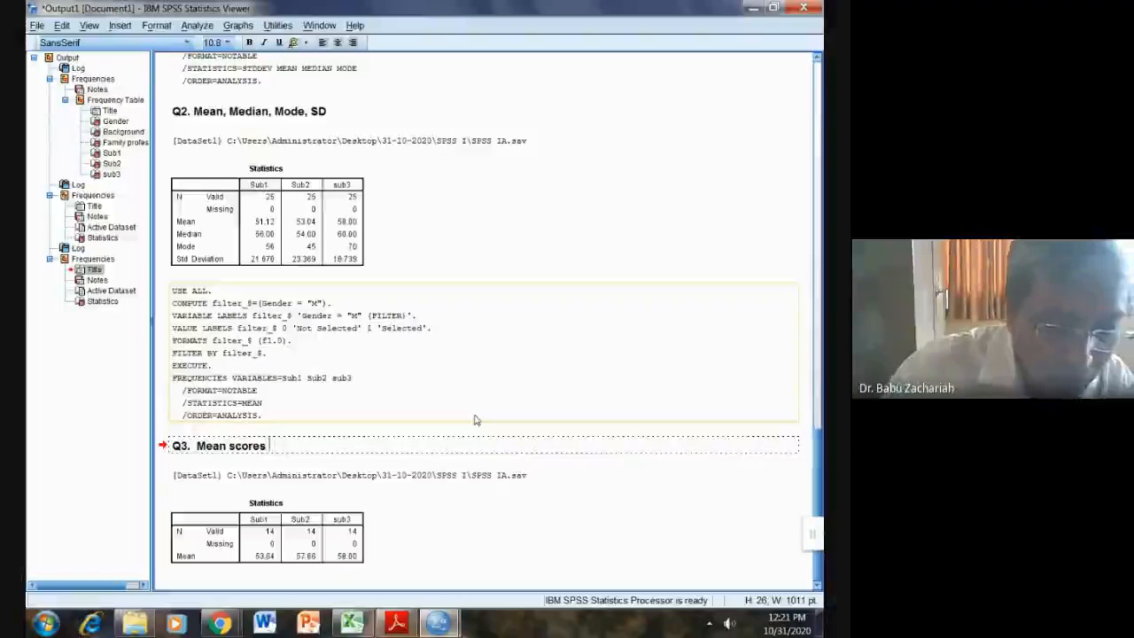
text(o Mal)
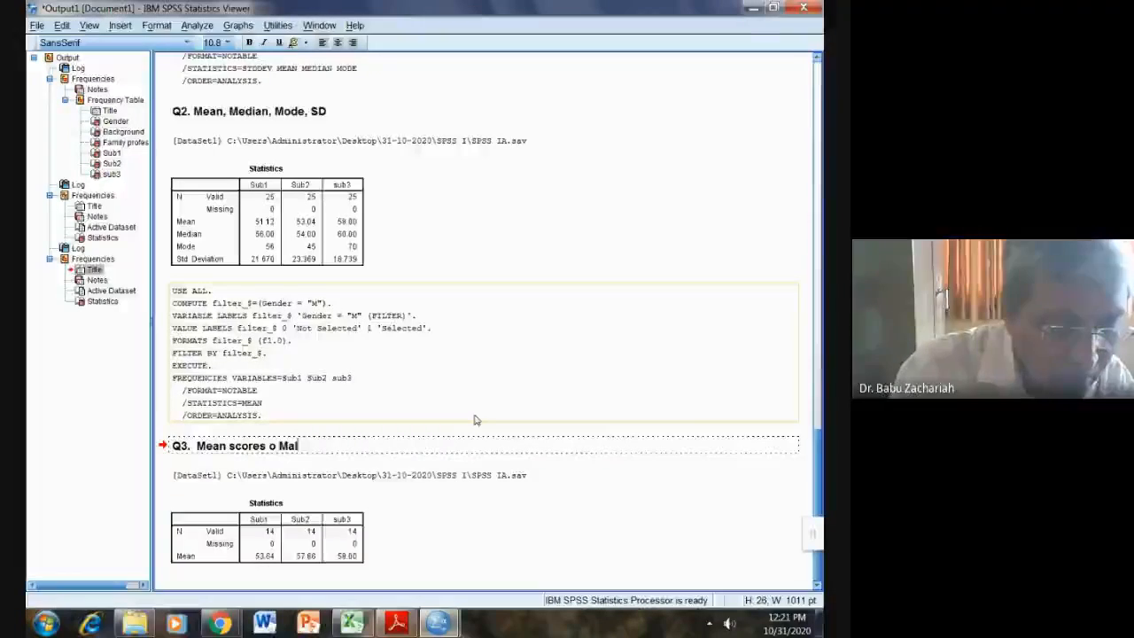
text(e)
text( st)
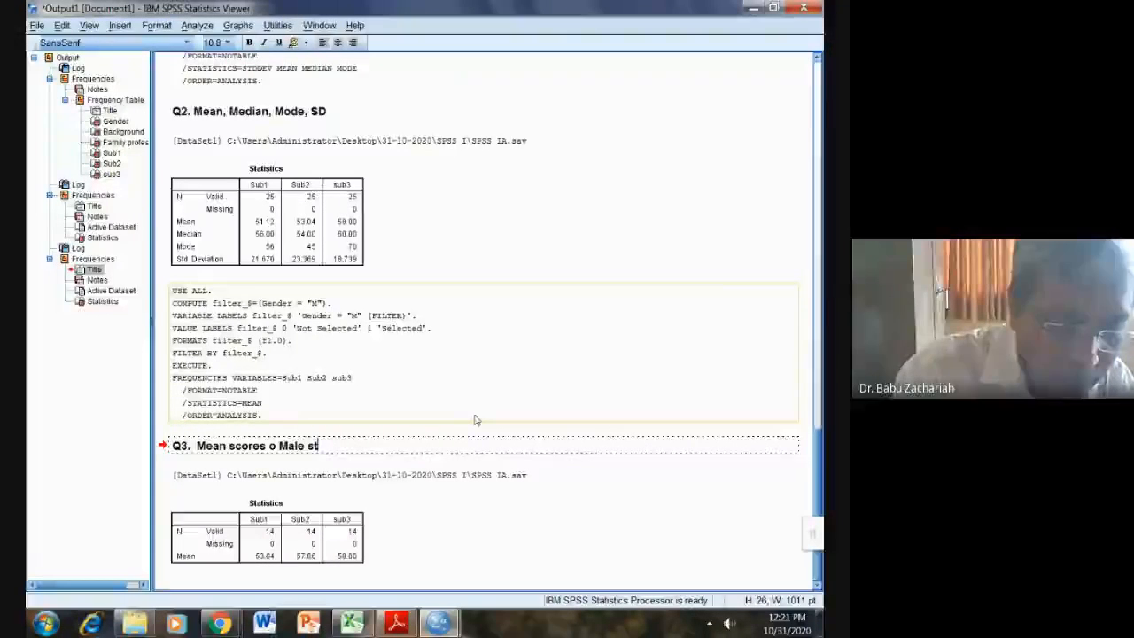
text(udents)
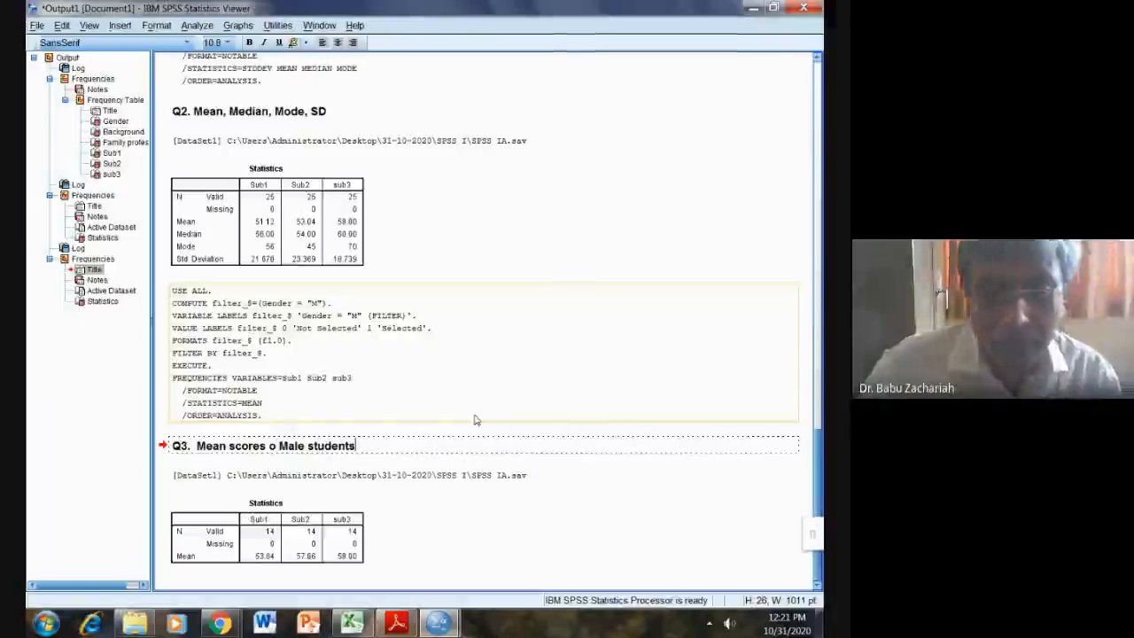
Step: Commit the Q3 heading edit and select the filter syntax log block in the output
click(383, 509)
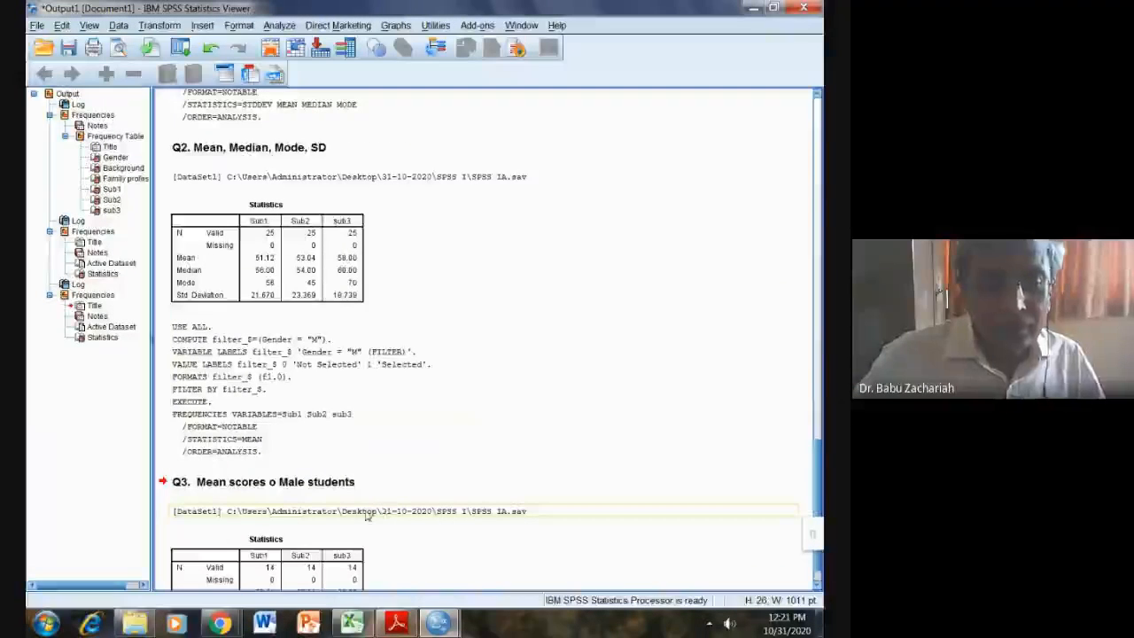
scroll(315, 523, down, 2)
scroll(315, 524, up, 8)
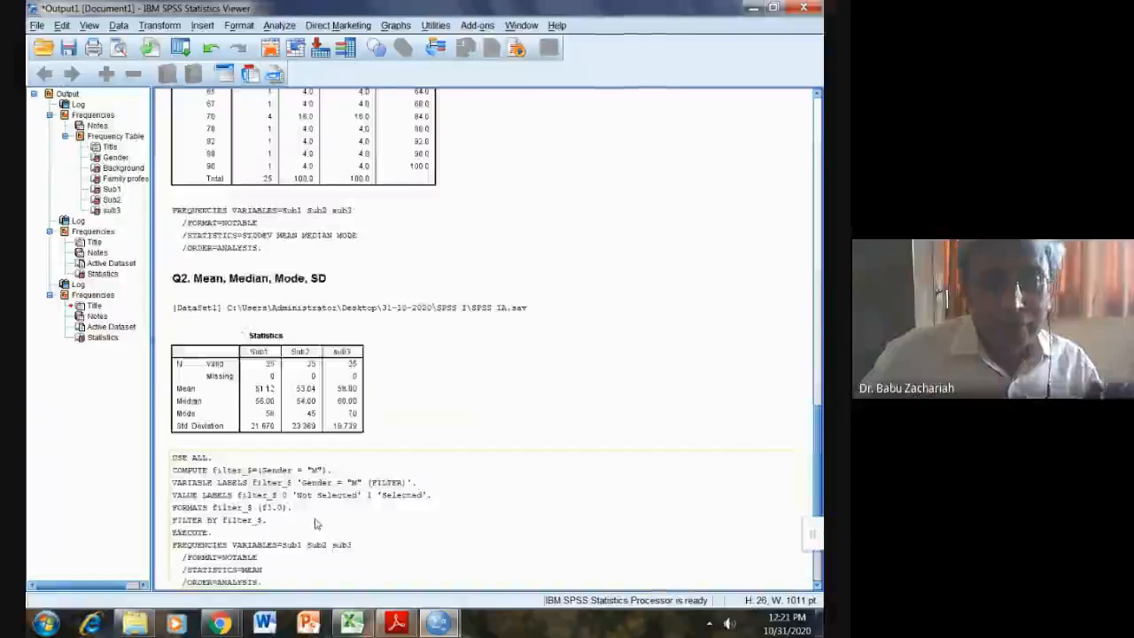
scroll(315, 524, up, 9)
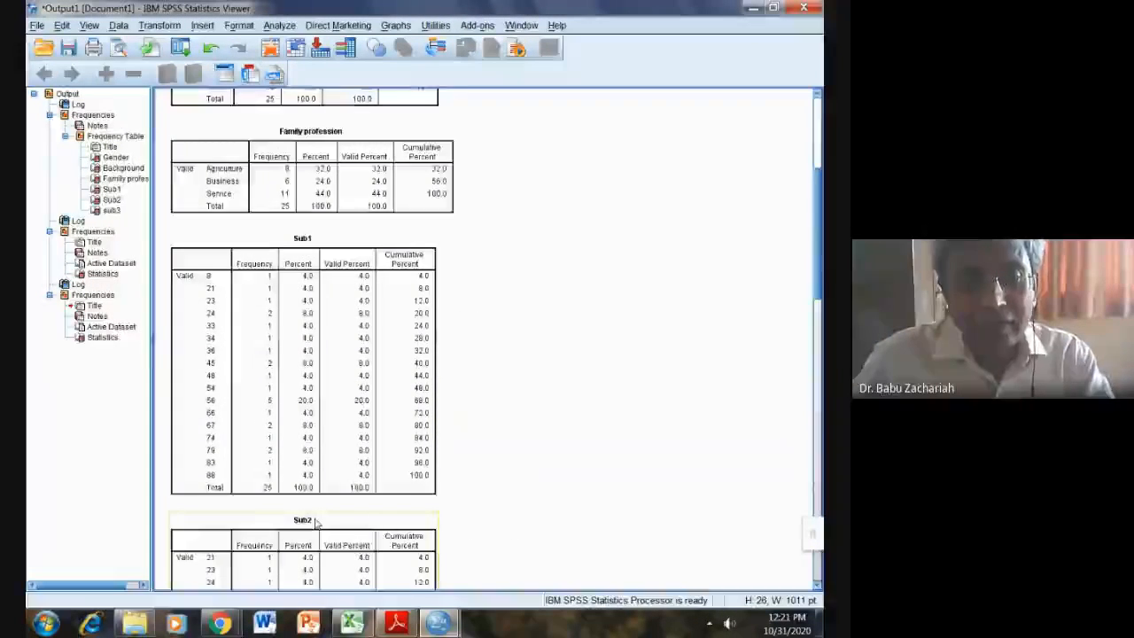
scroll(314, 524, down, 10)
scroll(314, 524, up, 1)
scroll(314, 523, down, 1)
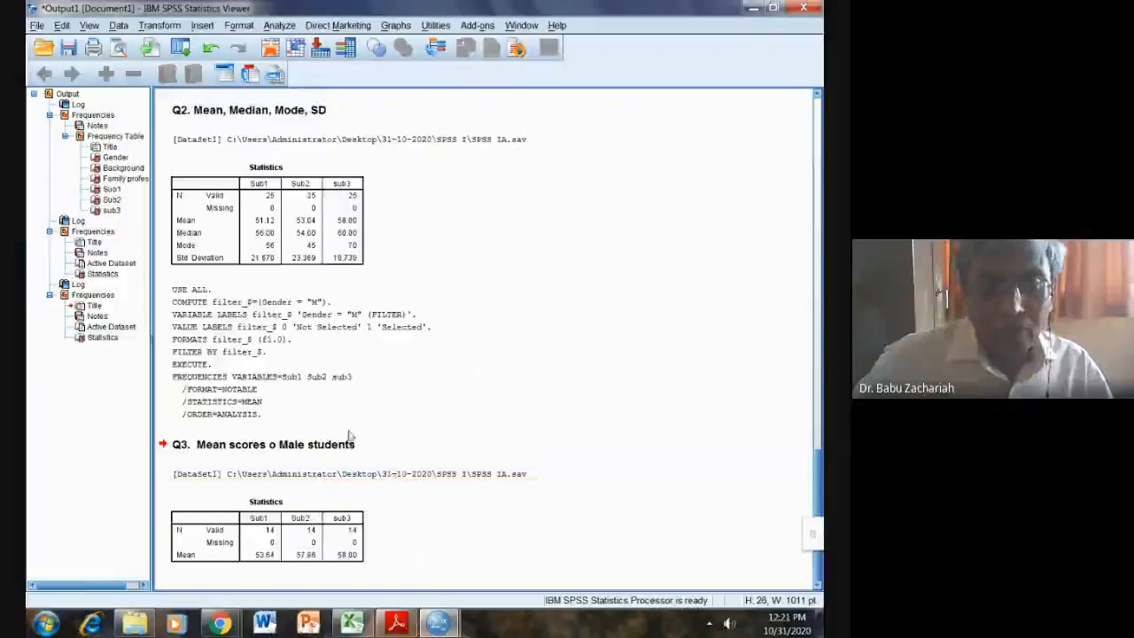
click(275, 415)
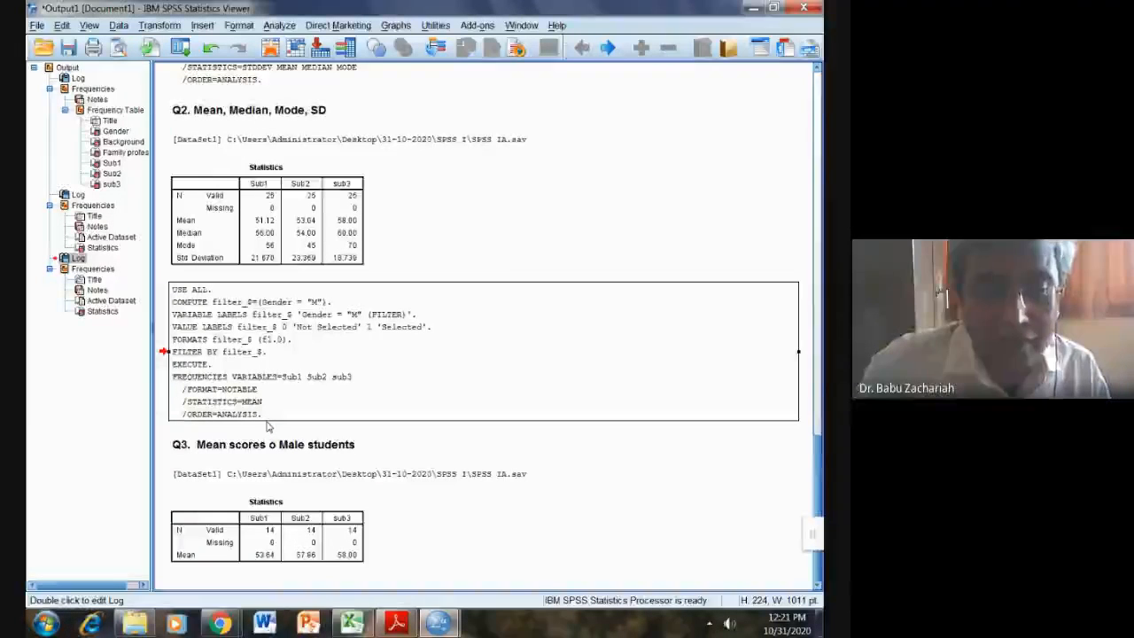
Step: Delete the filter syntax log and the FREQUENCIES syntax log blocks from the output
click(258, 422)
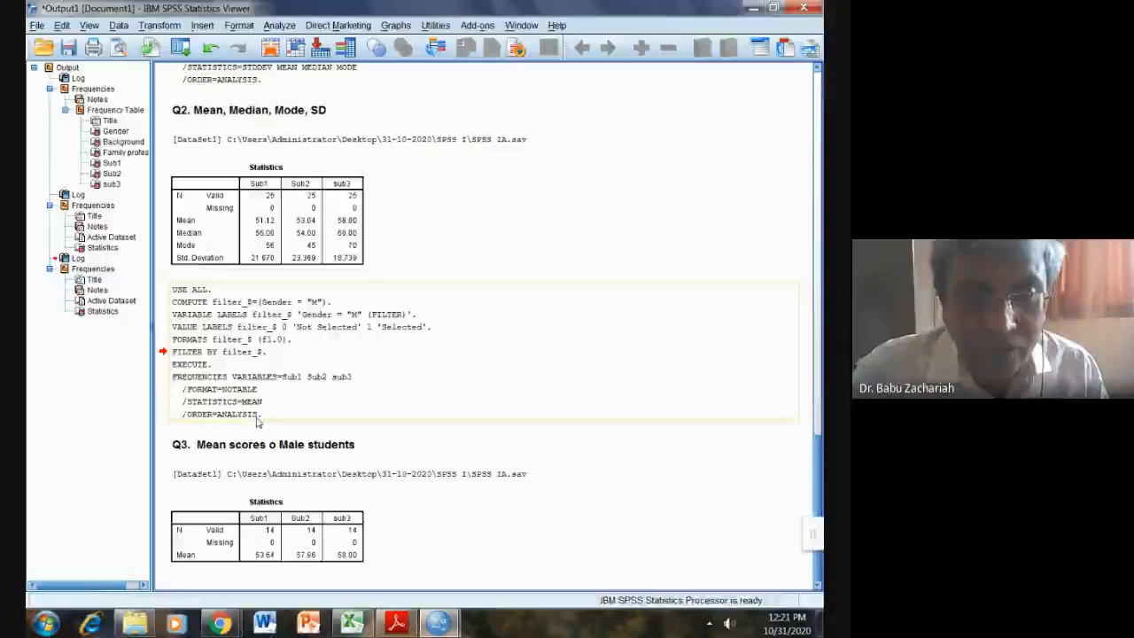
click(258, 422)
key(Delete)
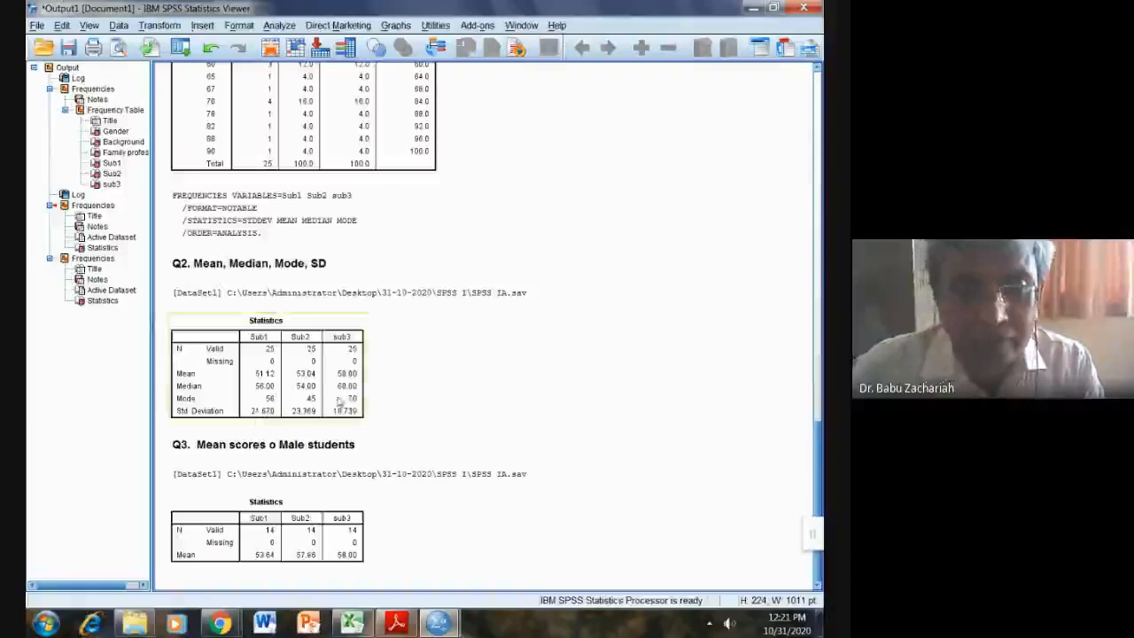
click(307, 211)
key(Delete)
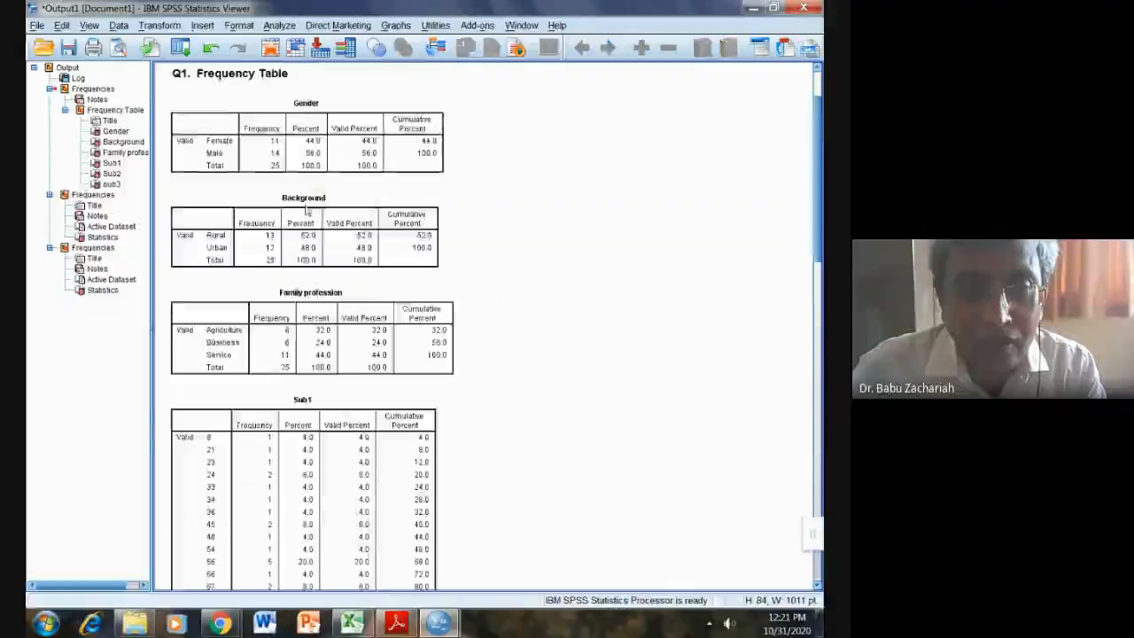
Step: Delete the [DataSet1] path lines under the Q2 and Q3 headings
scroll(457, 369, down, 3)
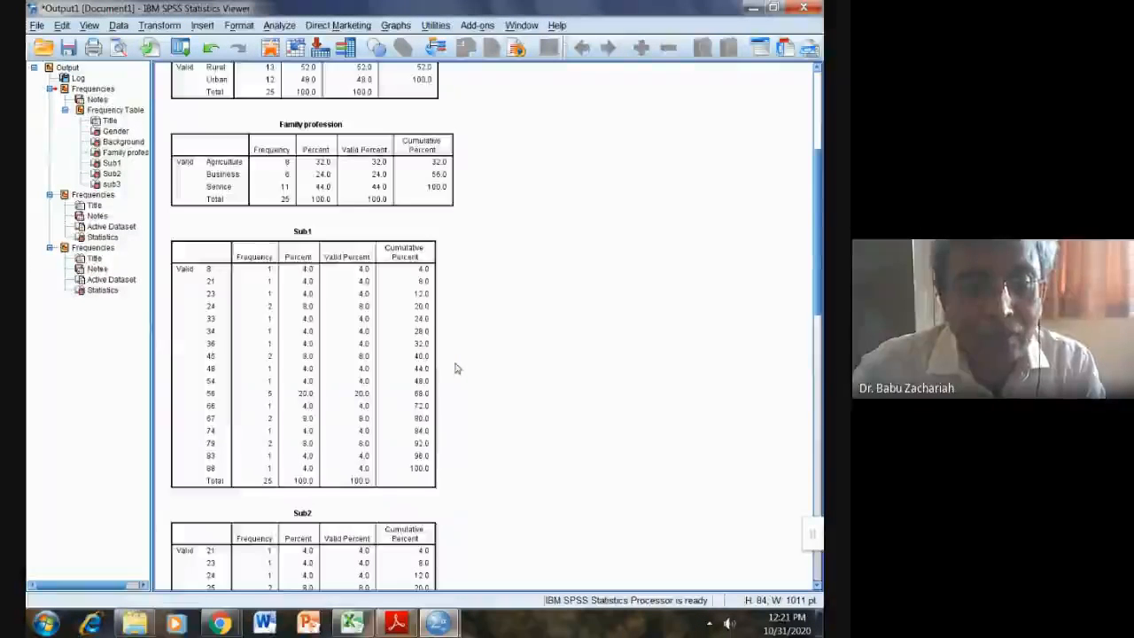
scroll(457, 369, down, 15)
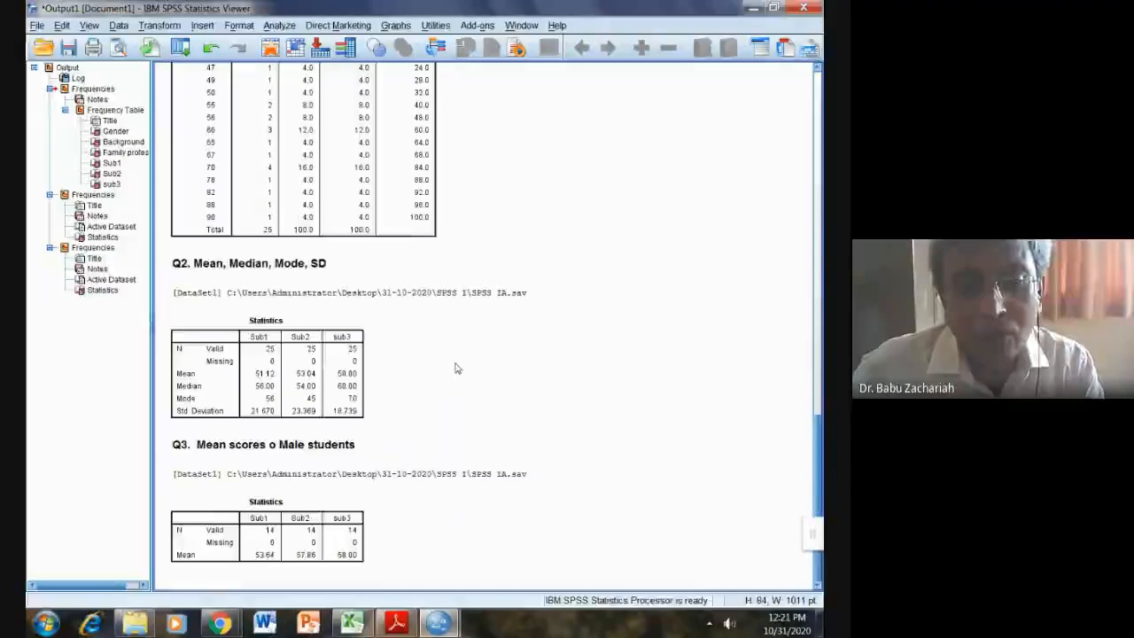
scroll(457, 369, up, 12)
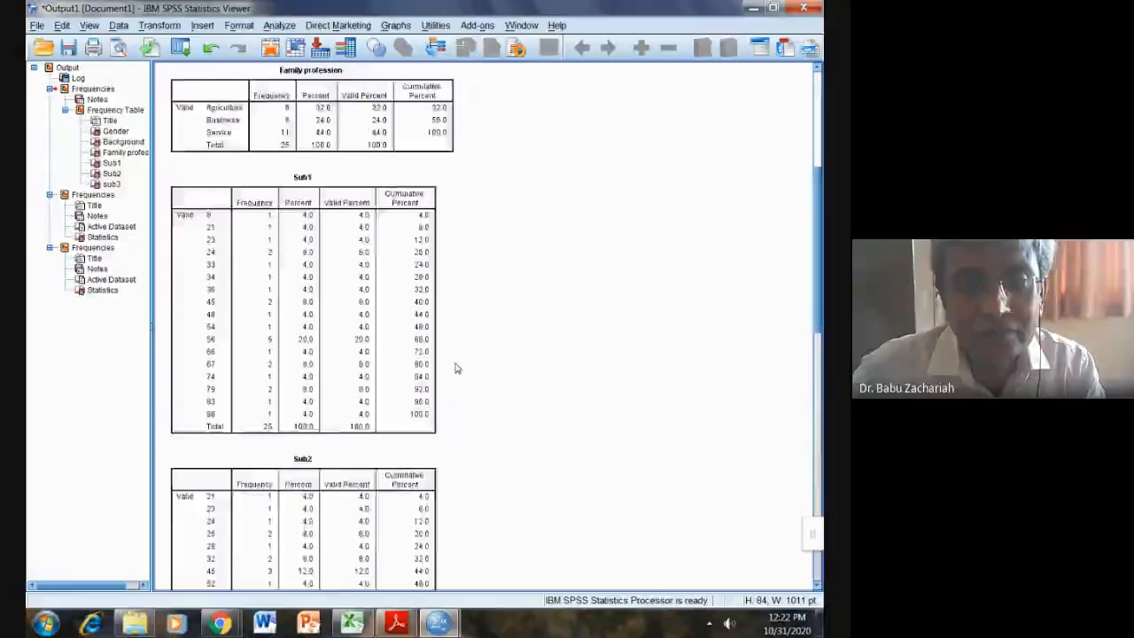
scroll(457, 369, up, 6)
scroll(458, 368, down, 13)
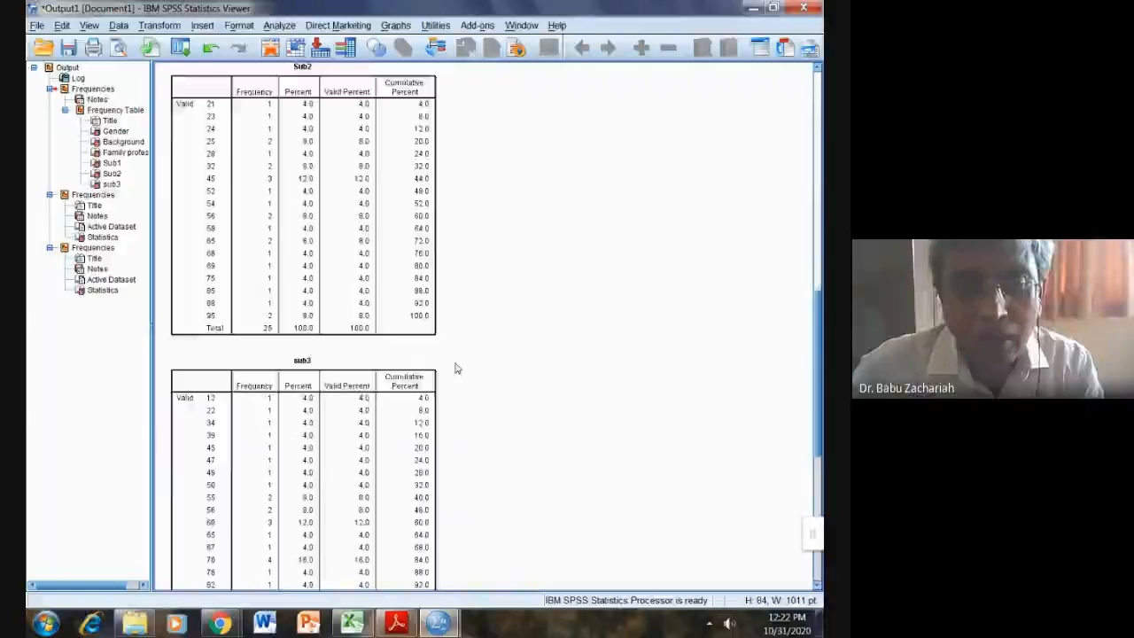
scroll(455, 369, down, 8)
click(335, 304)
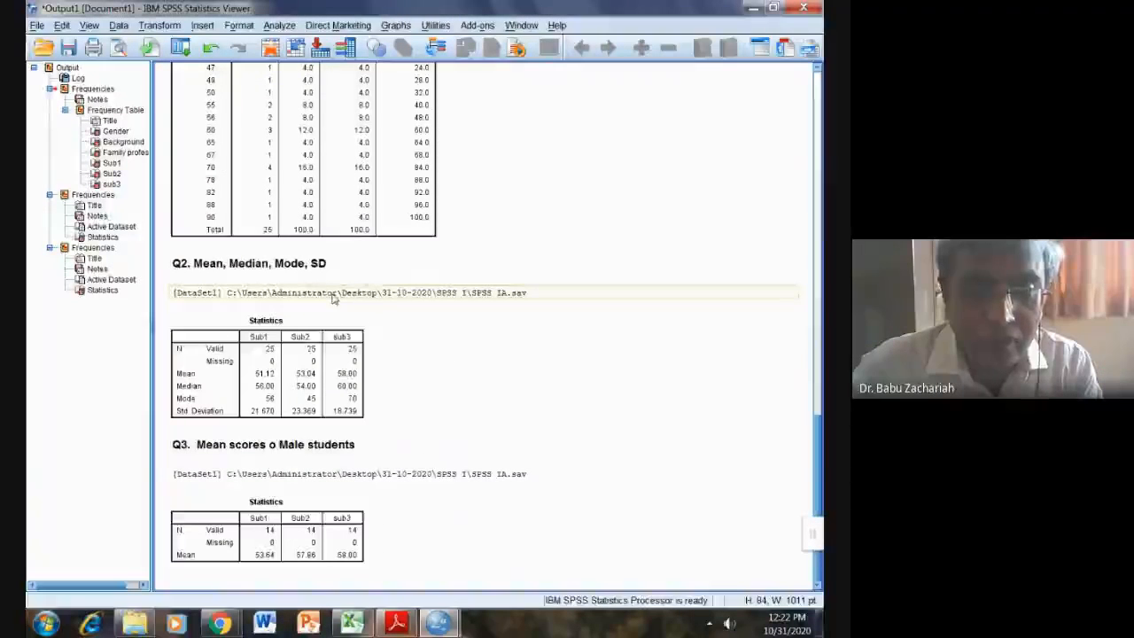
key(Delete)
click(375, 475)
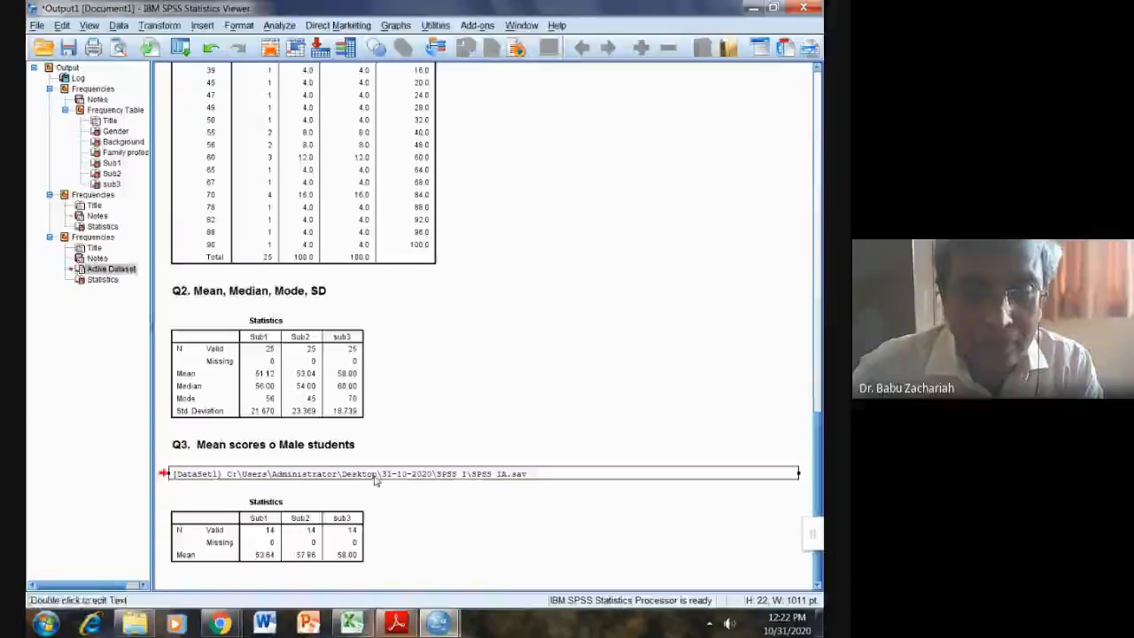
key(Delete)
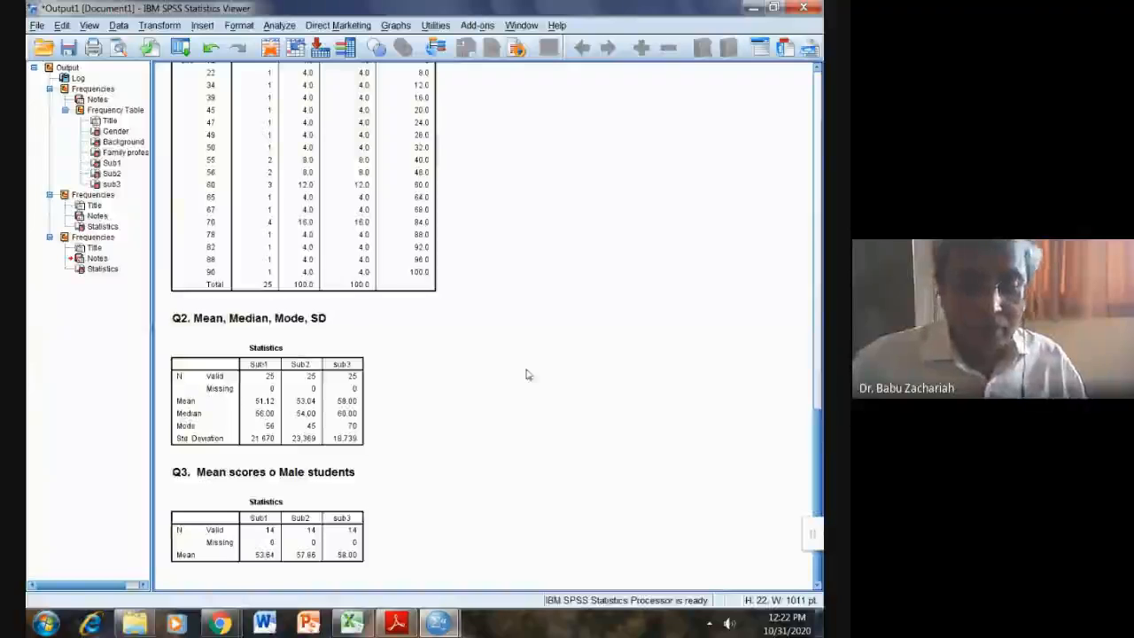
Step: Review the task list in SPSS IA.pdf, then return to the SPSS data sheet
click(397, 625)
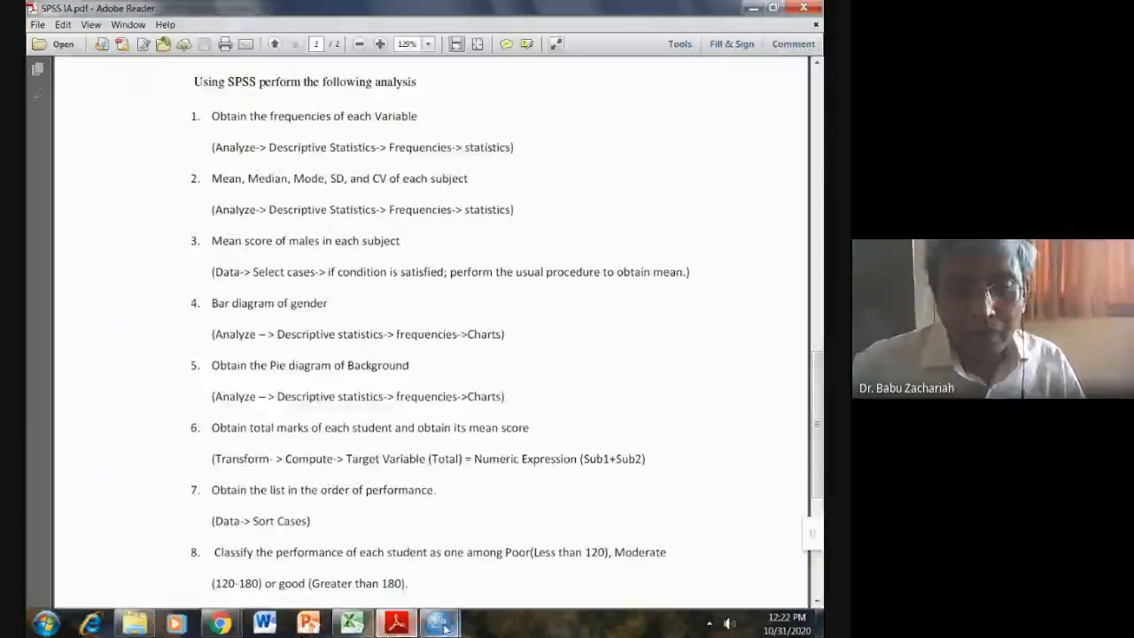
mouse_move(443, 626)
click(488, 561)
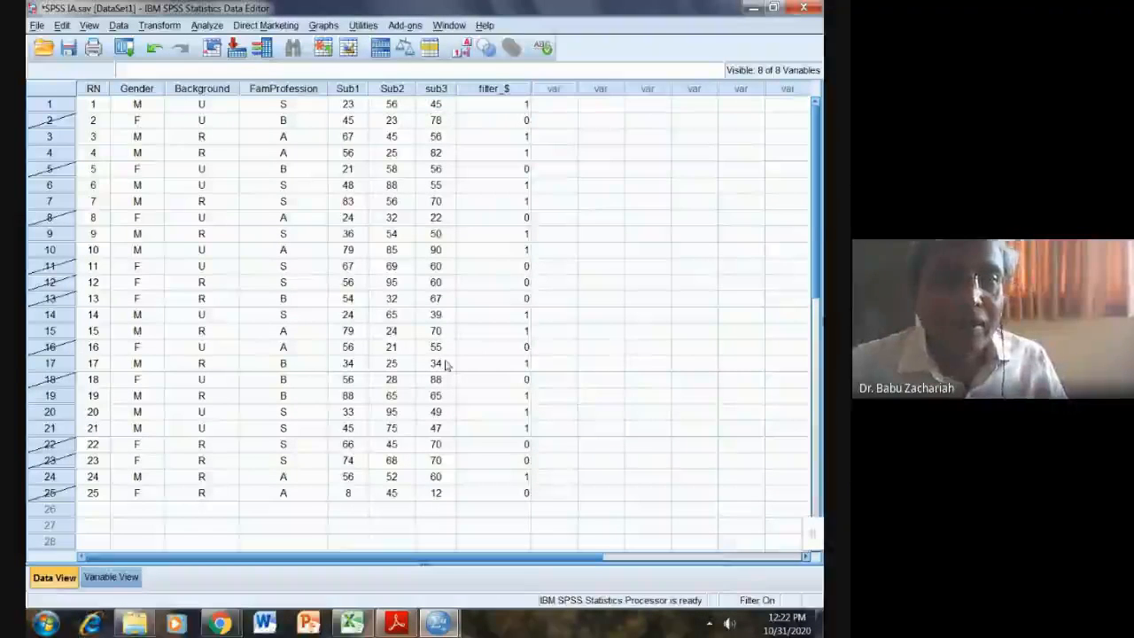
Step: Set Select Cases back to All cases, turning off the male-only filter
click(122, 27)
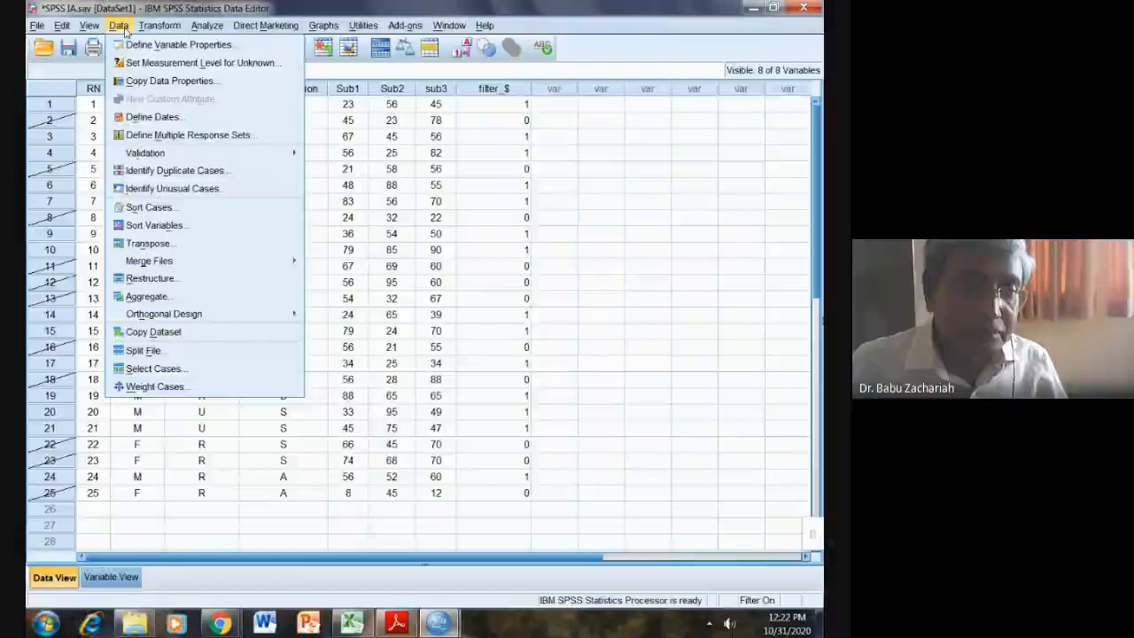
click(151, 372)
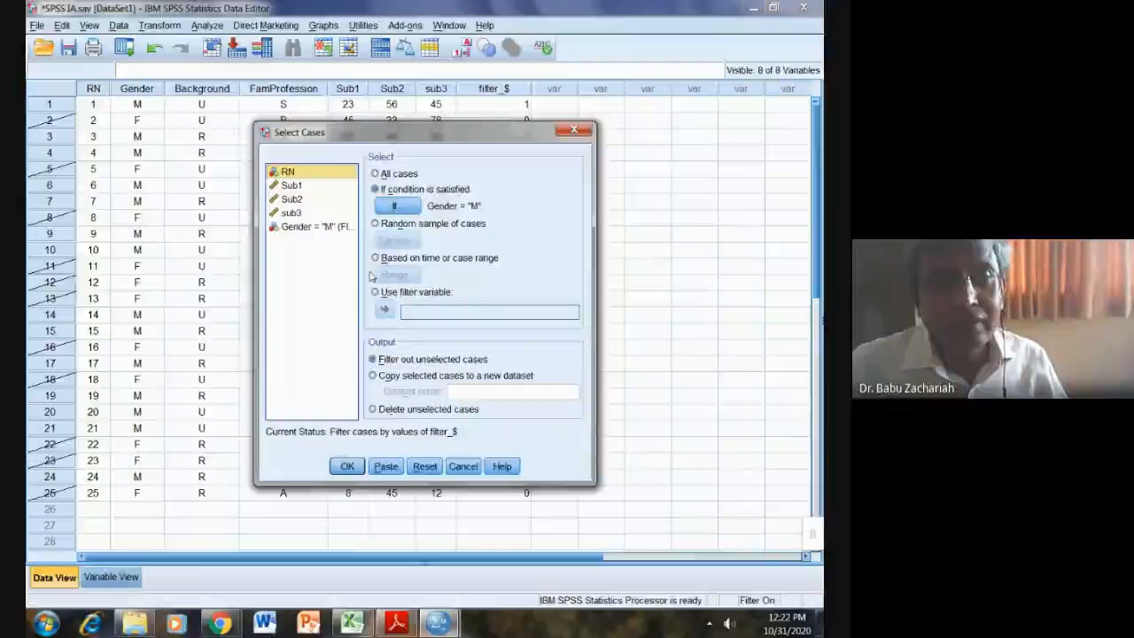
click(376, 175)
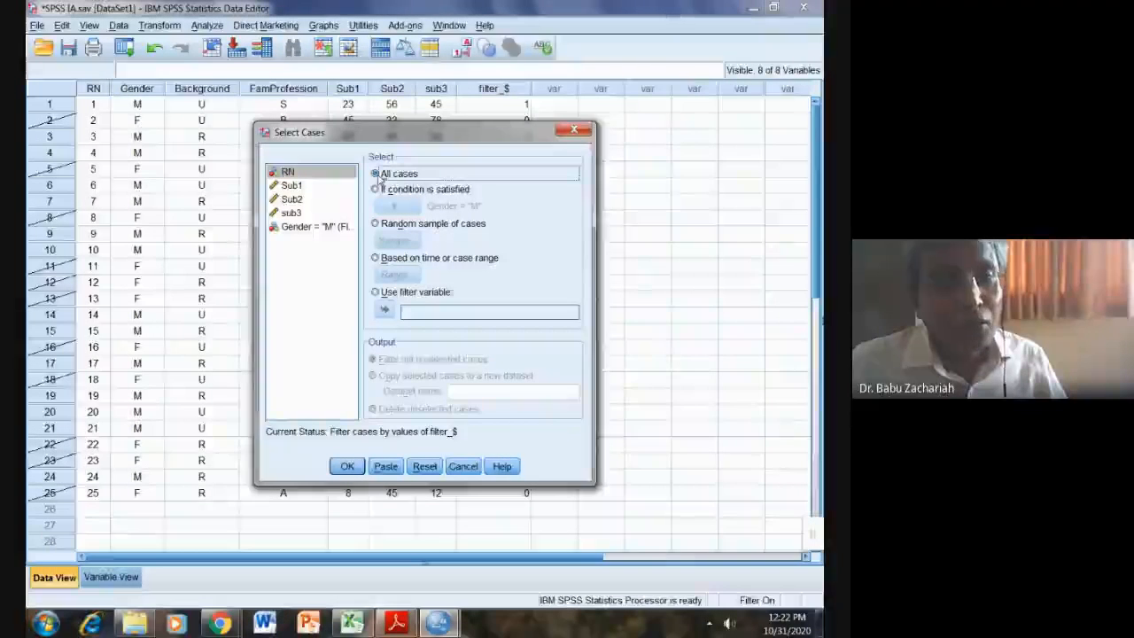
click(345, 467)
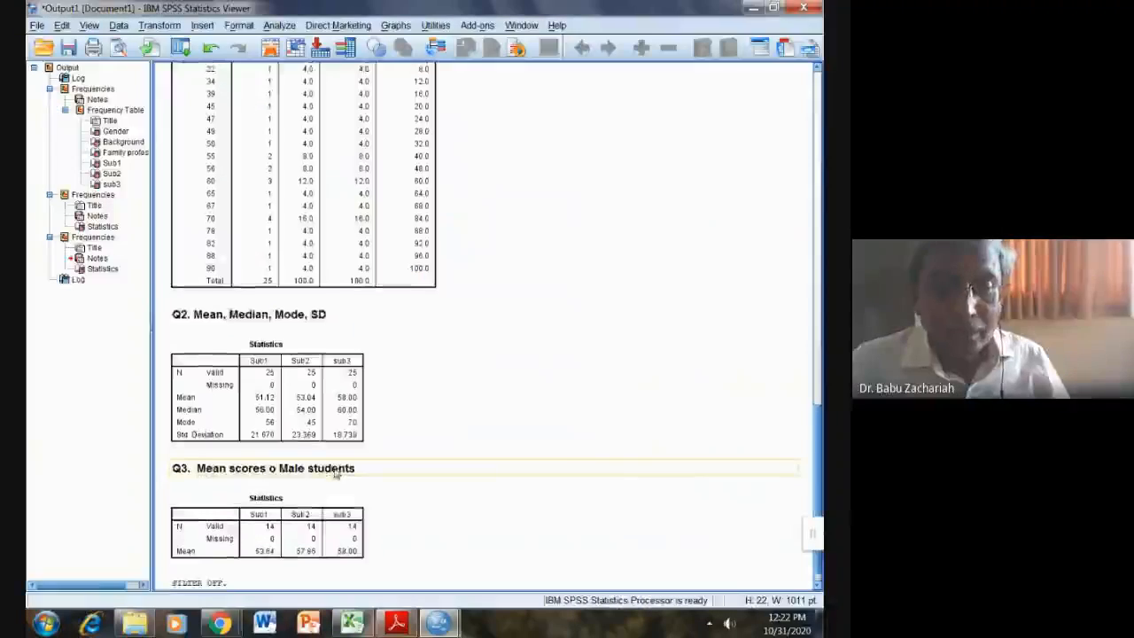
Step: Bring the Data Editor to the front and go to Analyze > Descriptive Statistics
mouse_move(438, 623)
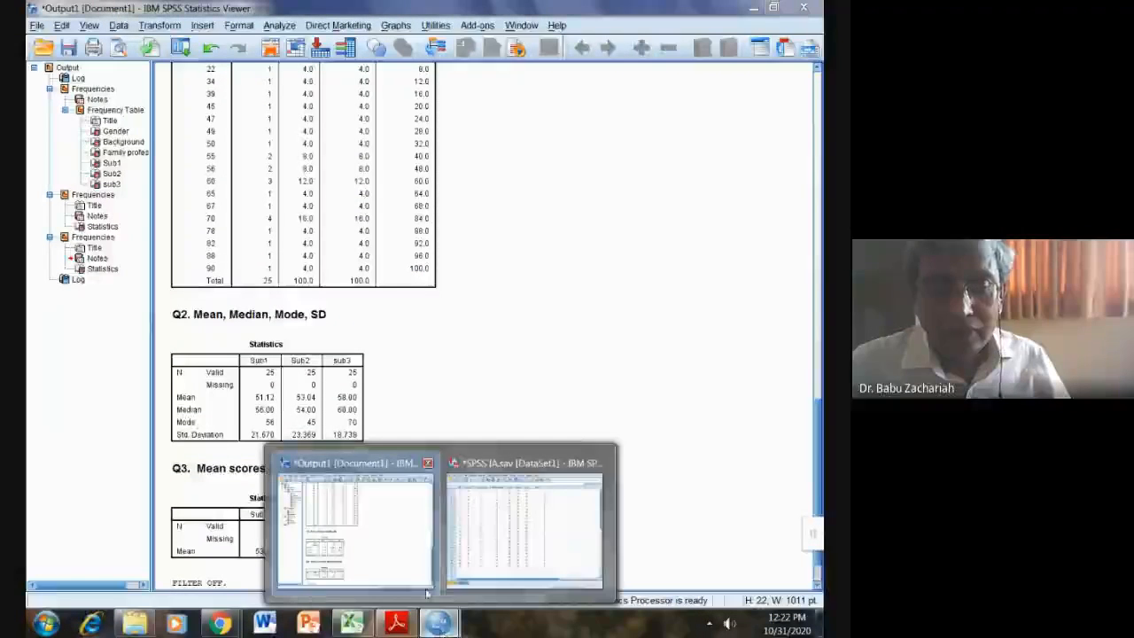
click(525, 527)
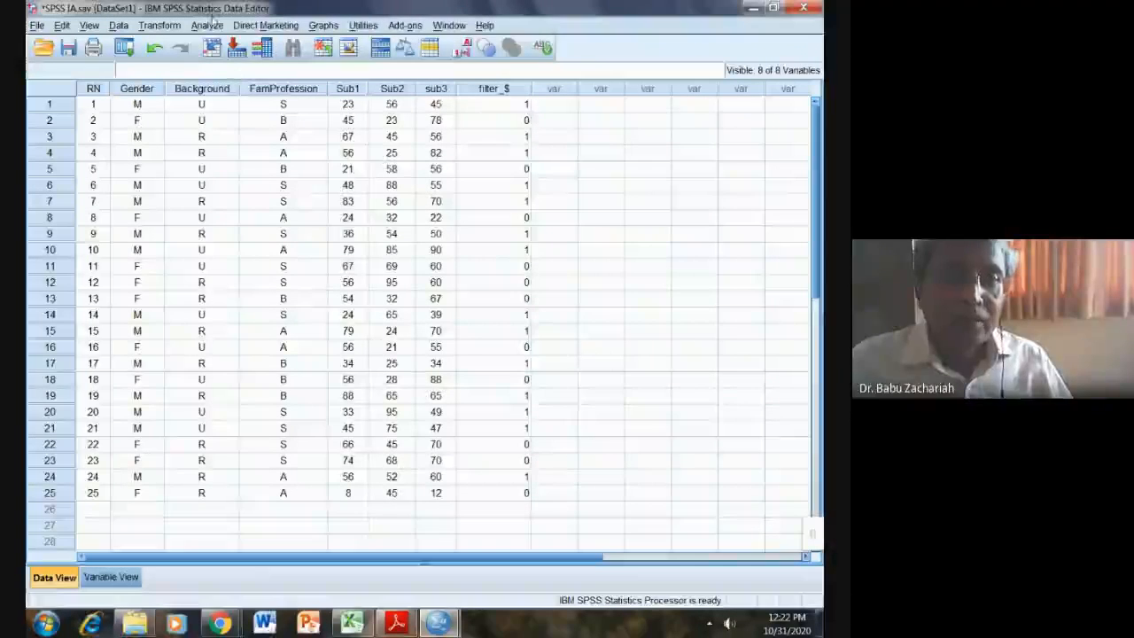
click(209, 25)
mouse_move(218, 62)
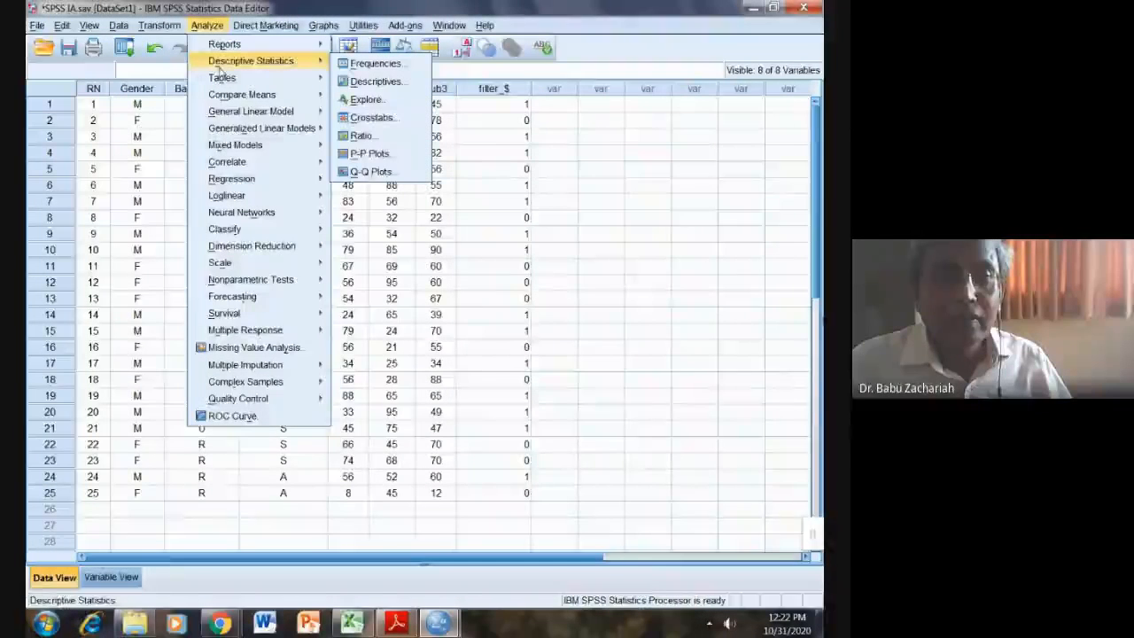
Step: In the Frequencies dialog, replace Sub1, Sub2 and sub3 with Gender as the analysed variable
click(372, 64)
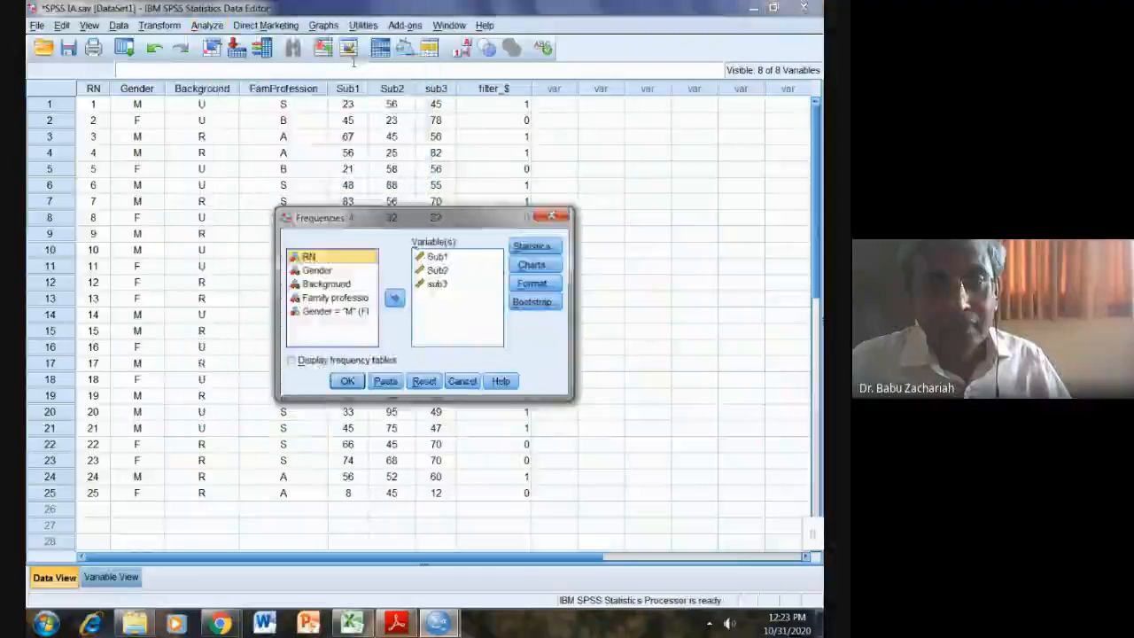
click(436, 256)
click(394, 299)
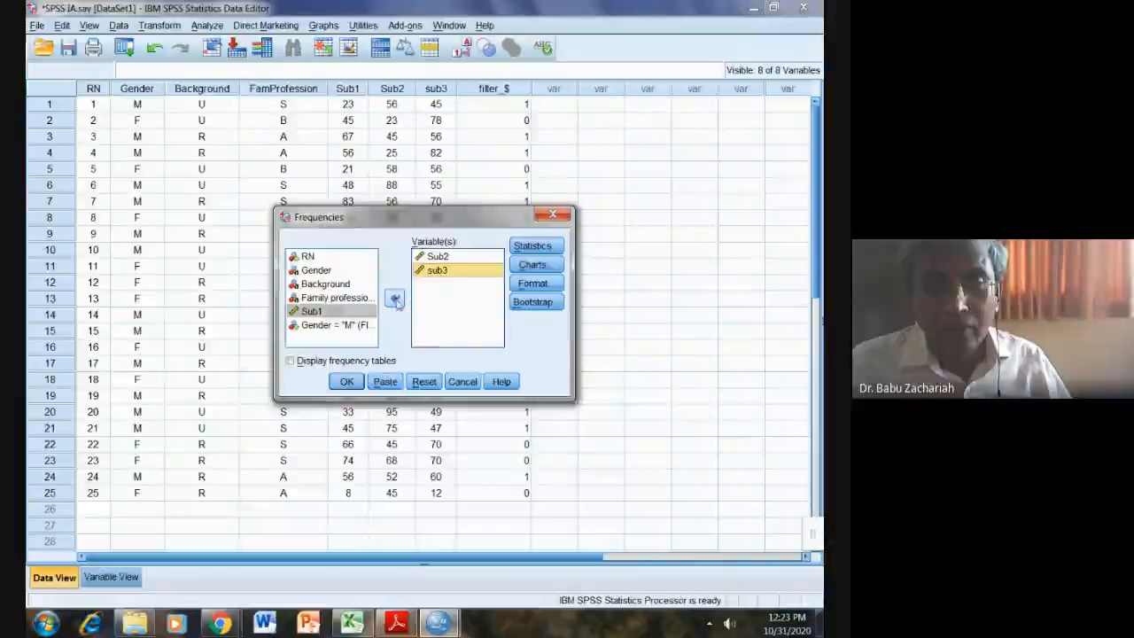
click(397, 303)
drag(434, 258, 328, 334)
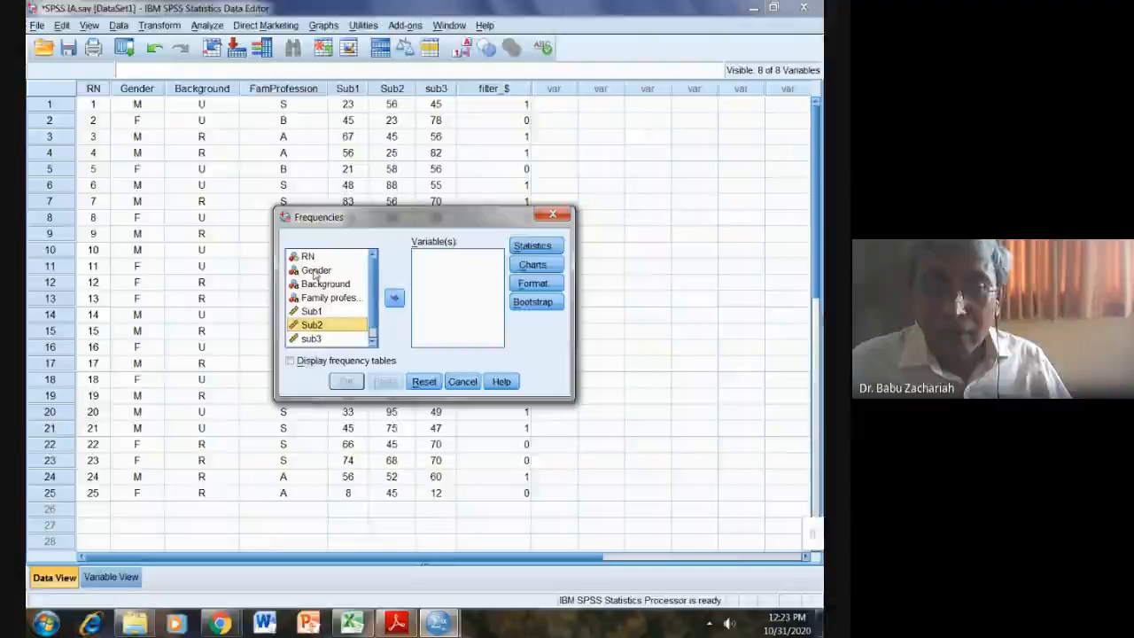
drag(315, 272, 435, 286)
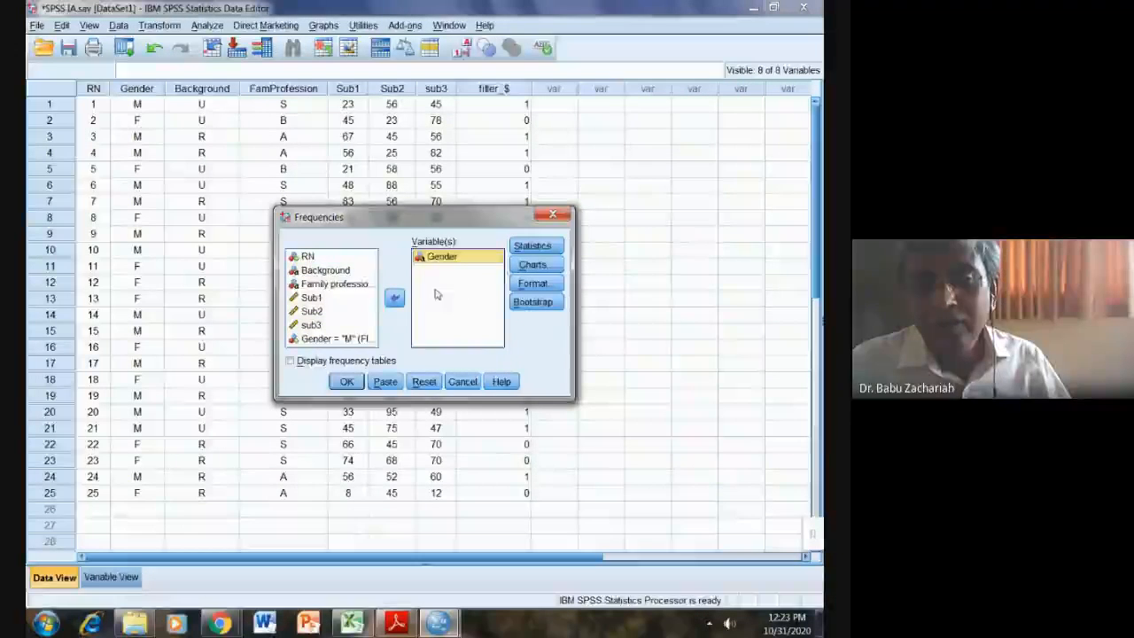
Step: Choose bar charts, drop the Mean statistic, and run the Gender frequencies
click(531, 266)
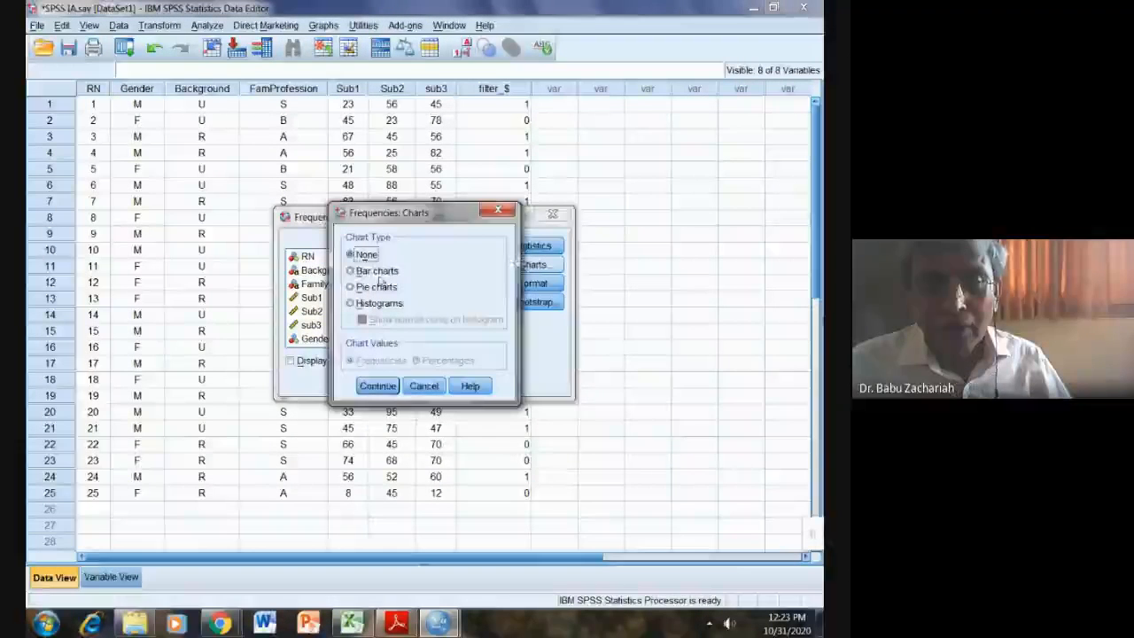
click(356, 271)
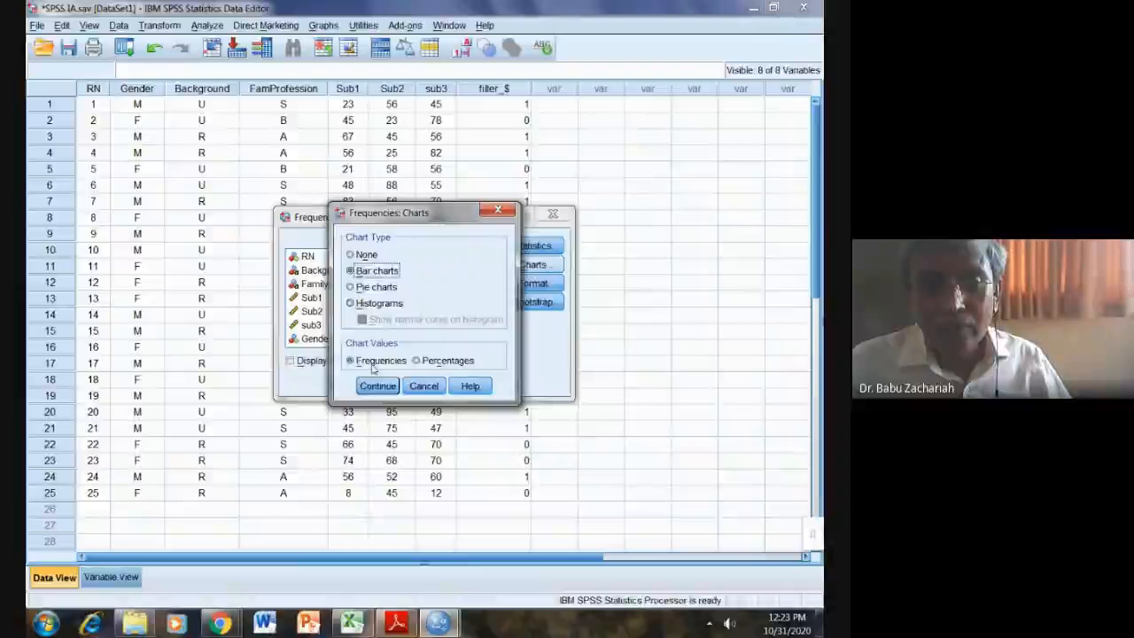
click(377, 385)
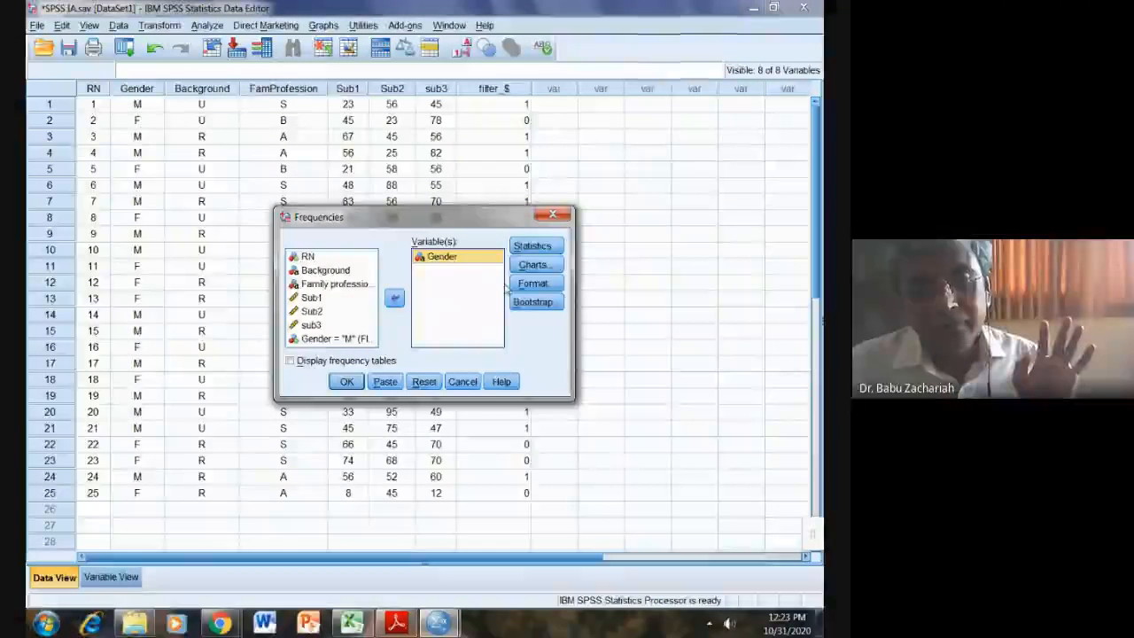
click(532, 246)
click(481, 221)
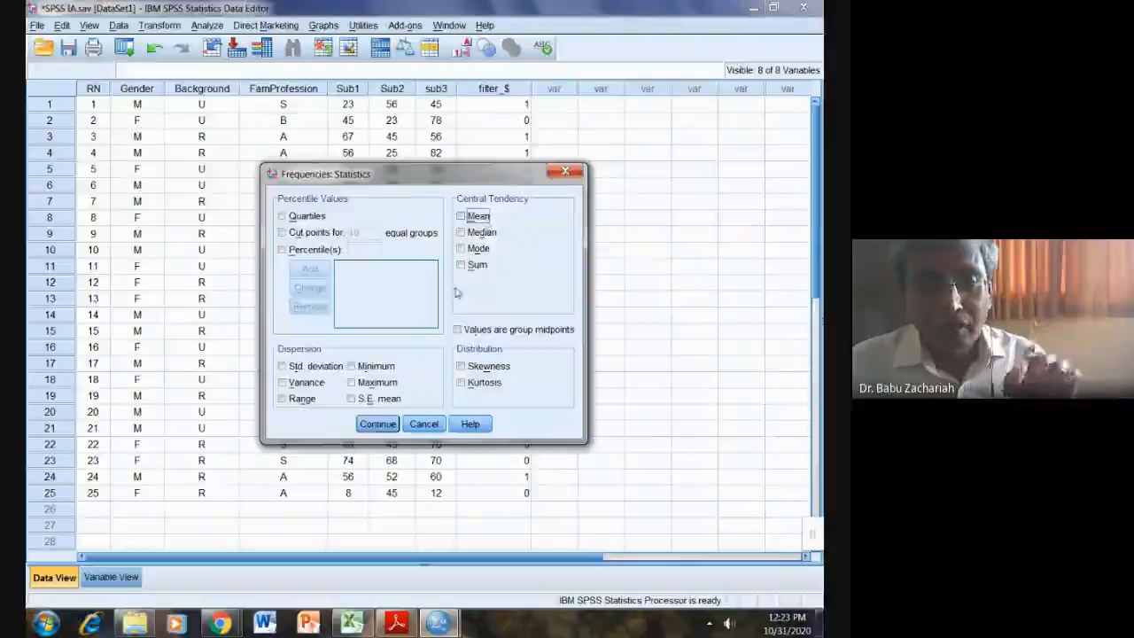
click(379, 423)
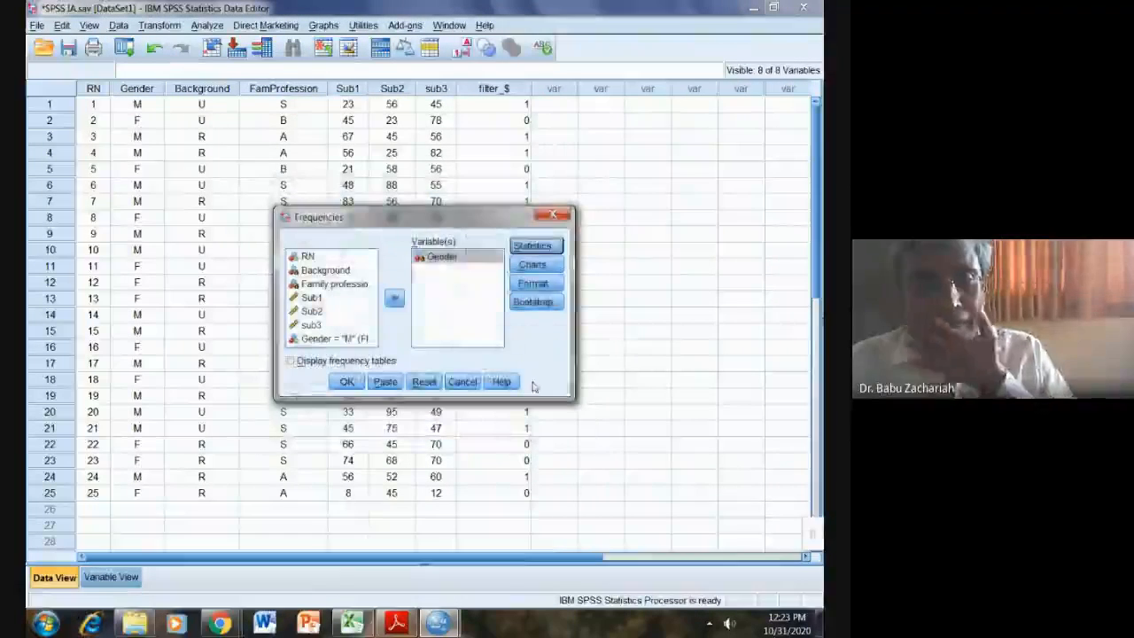
click(347, 382)
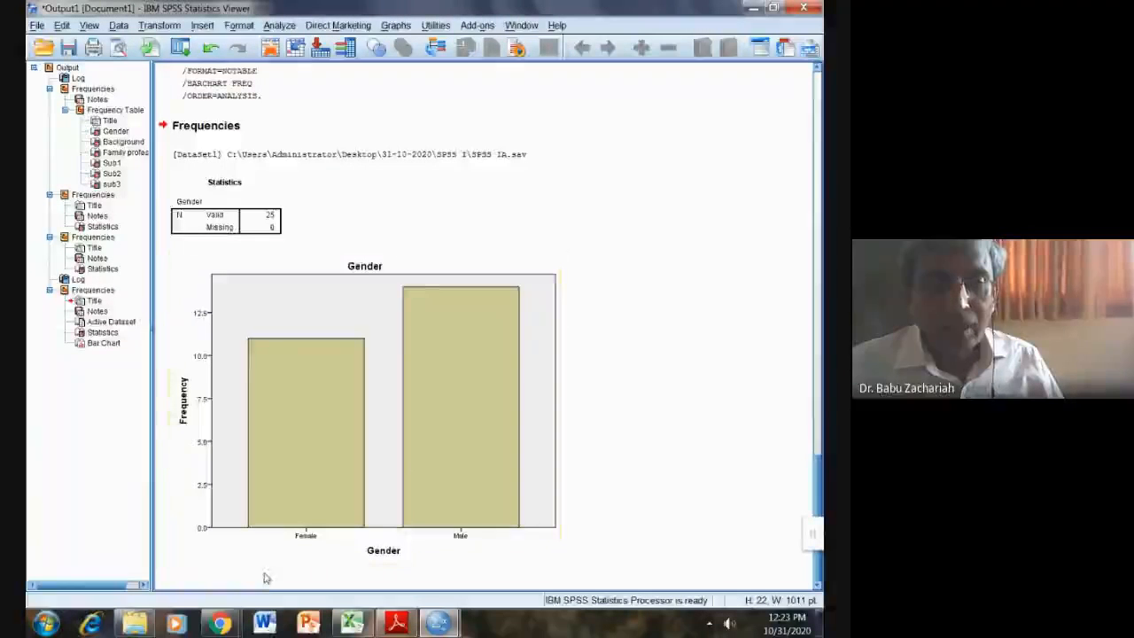
Step: Delete the Gender Statistics table above the bar chart and return to the SPSS IA.pdf task list
click(264, 232)
key(Delete)
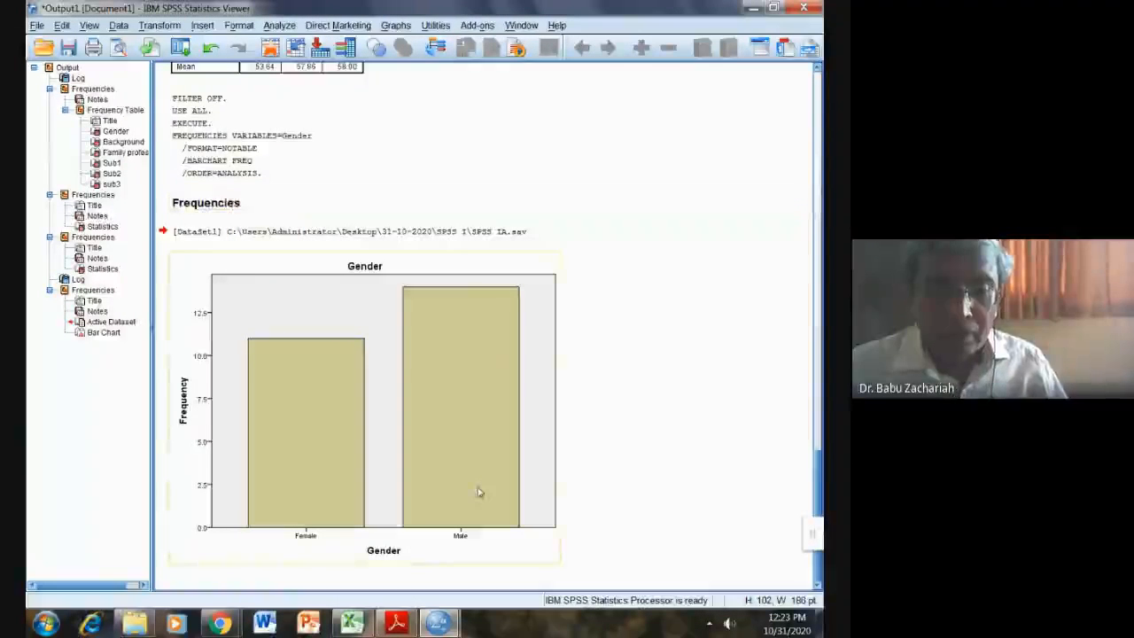
click(398, 623)
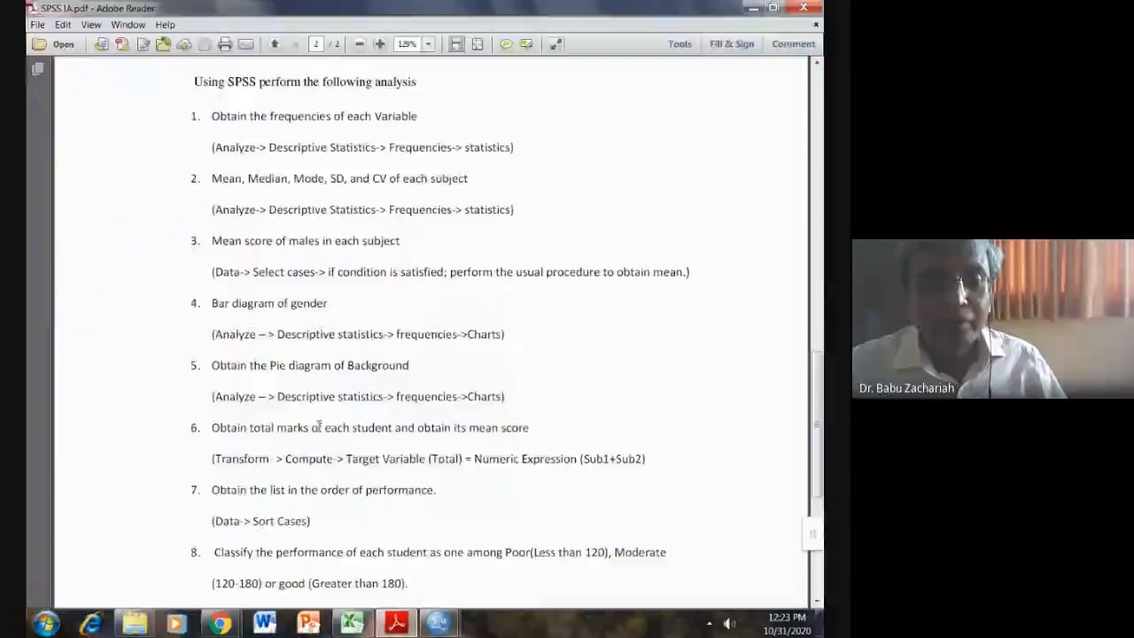
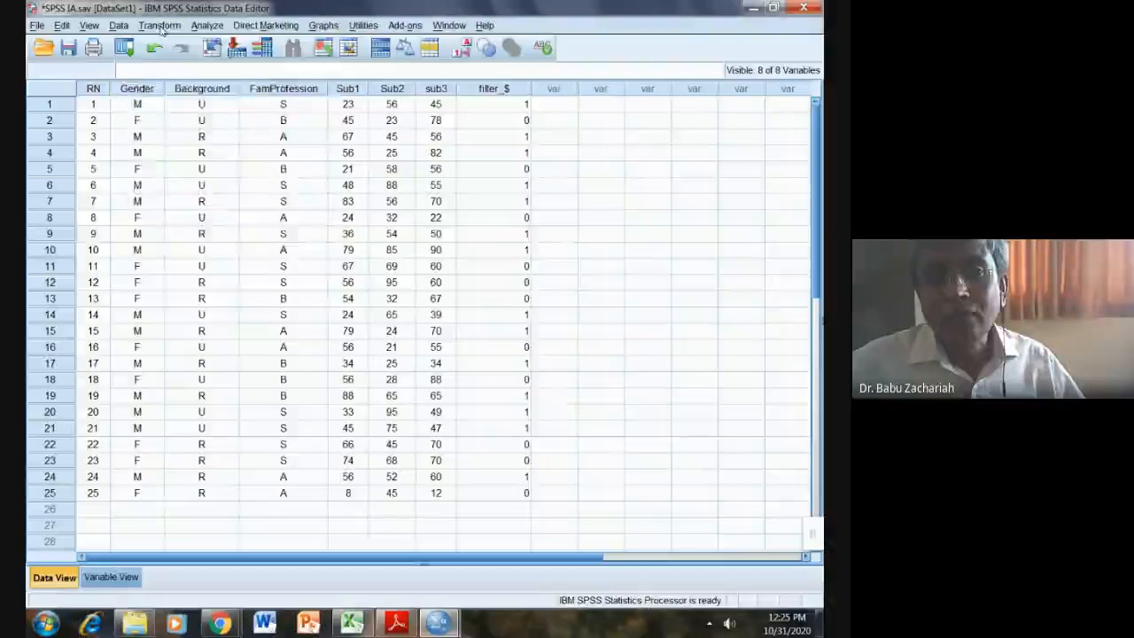
Step: Open the Transform menu in the Data Editor
click(160, 26)
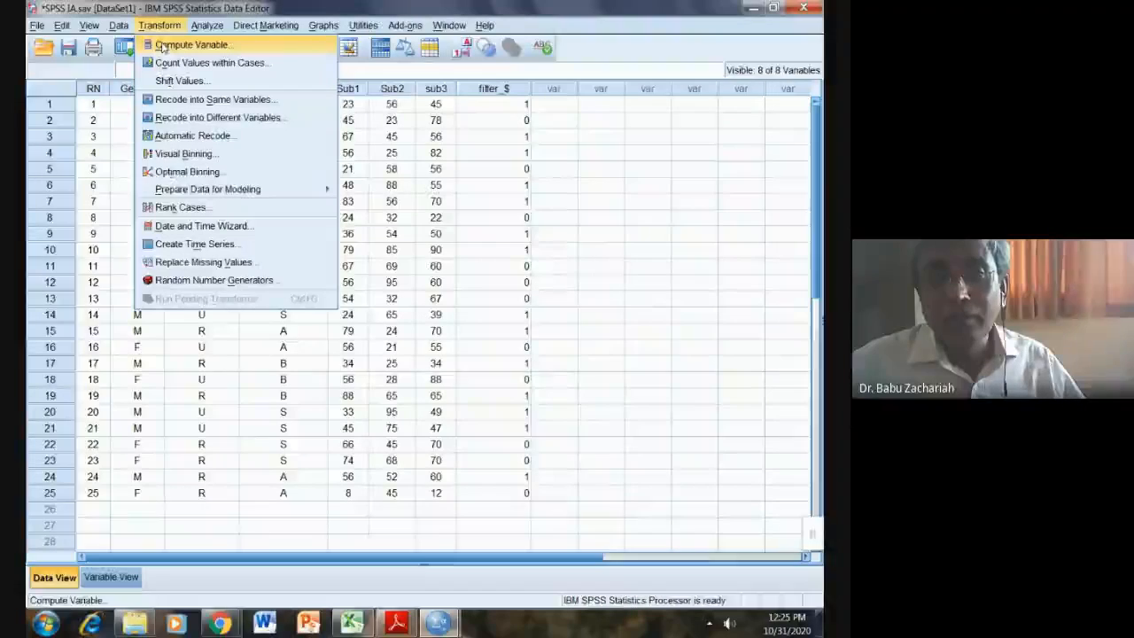
Step: Compute a new variable Total as Sub1 + Sub2 + sub3 with Compute Variable
click(190, 45)
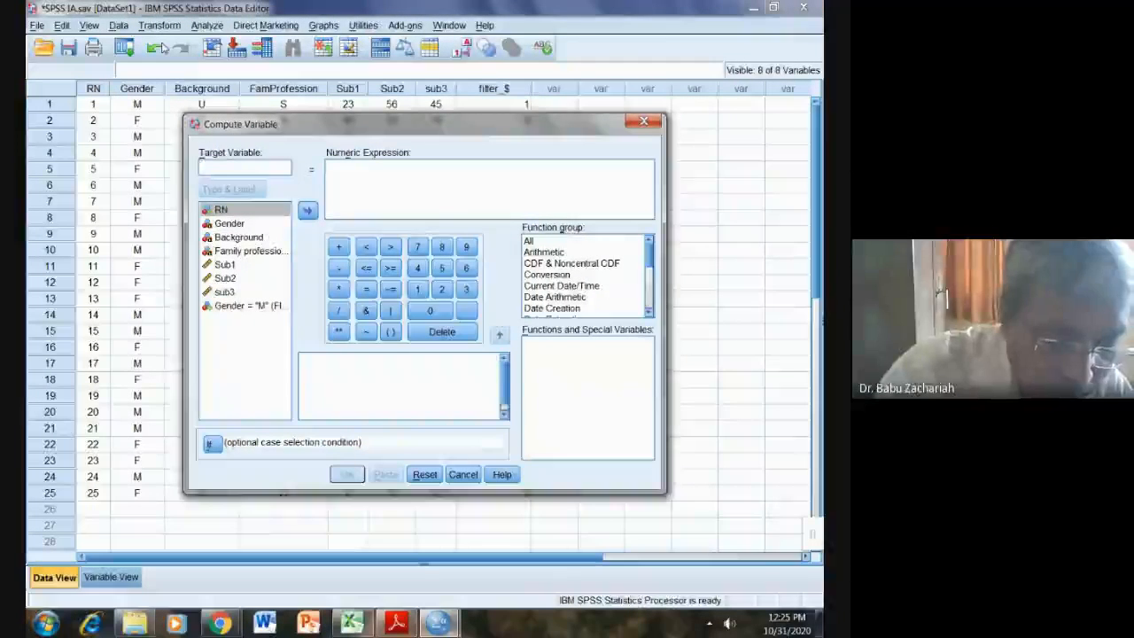
text(Total)
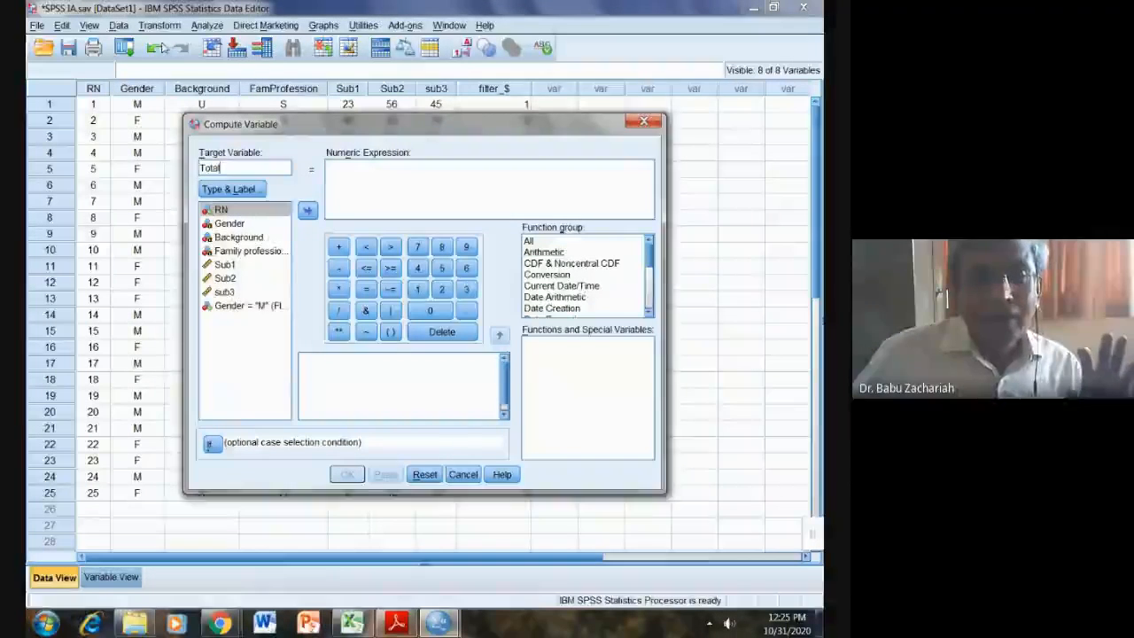
click(347, 164)
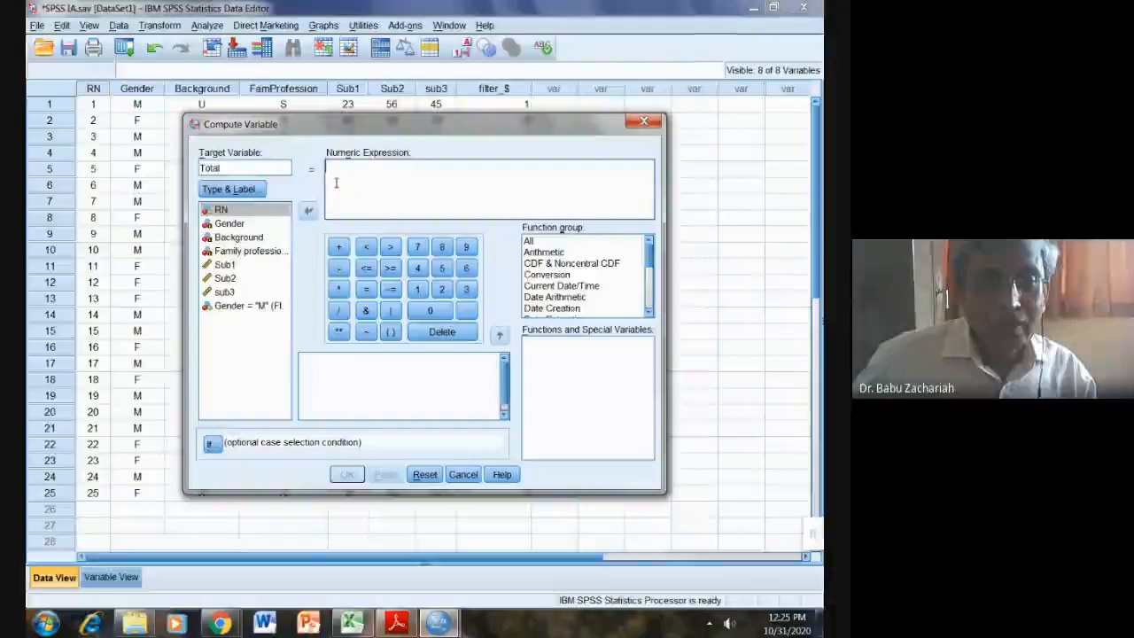
click(224, 264)
click(308, 212)
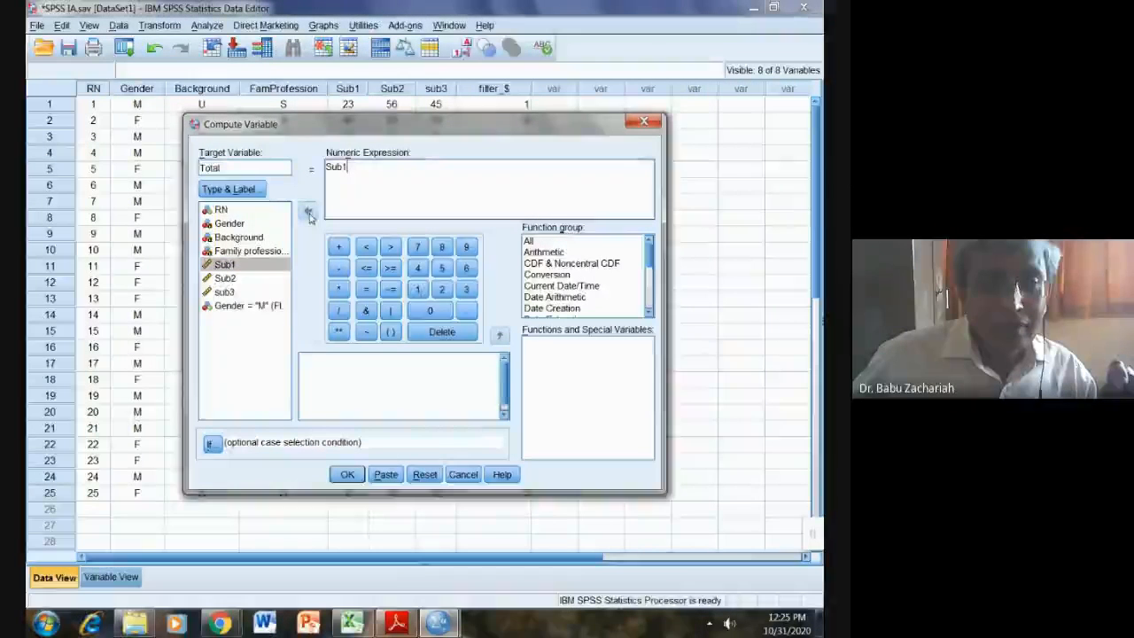
click(337, 246)
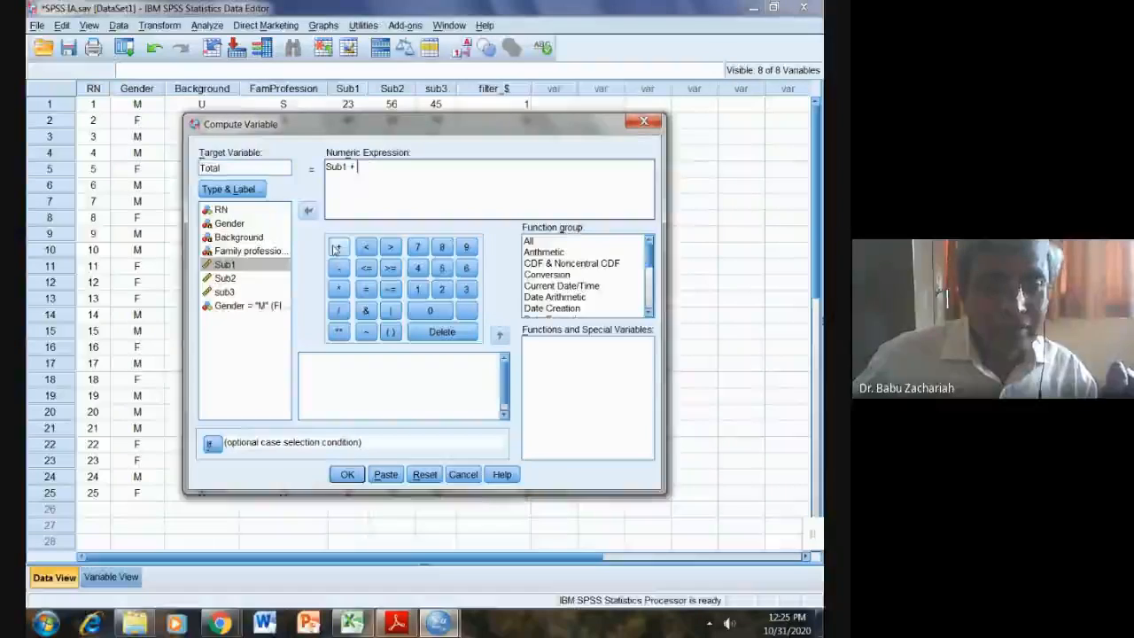
click(246, 278)
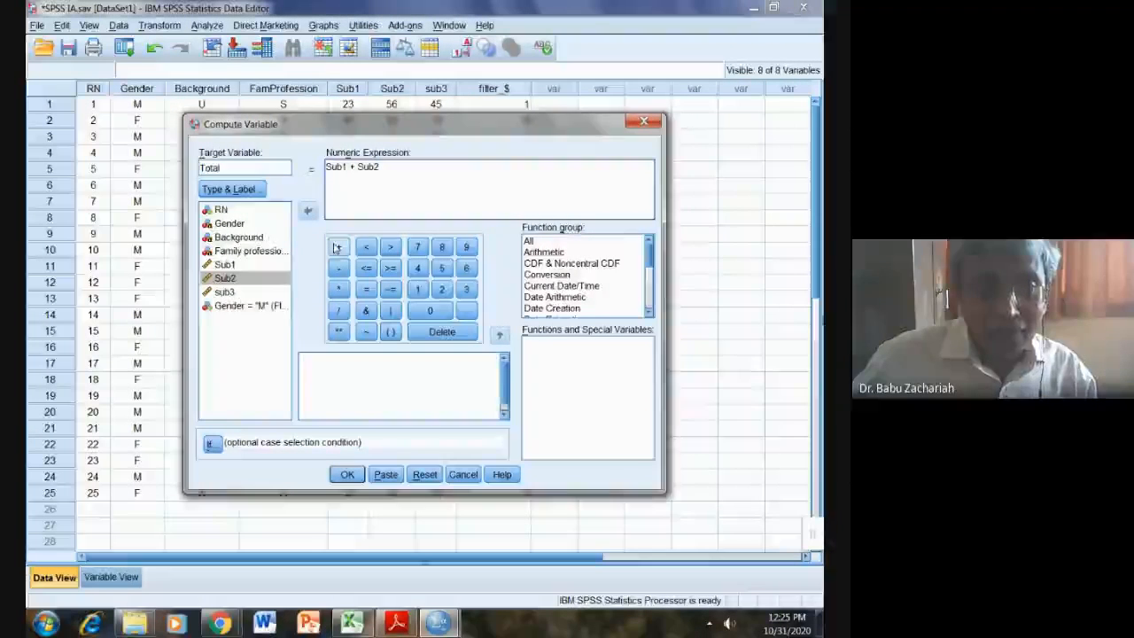
click(337, 247)
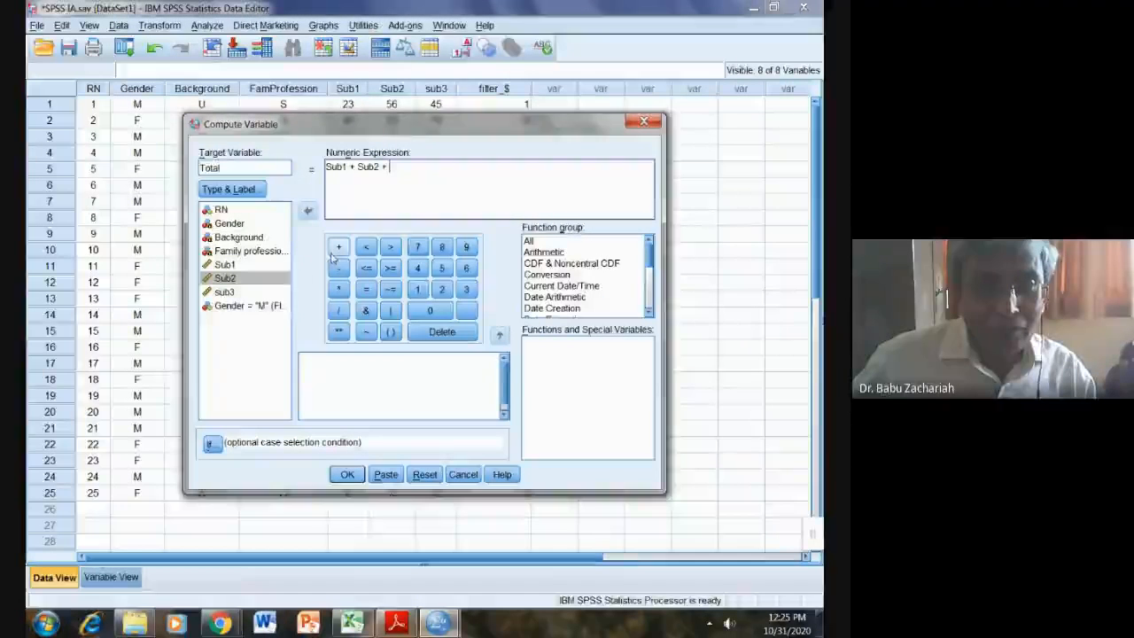
click(227, 292)
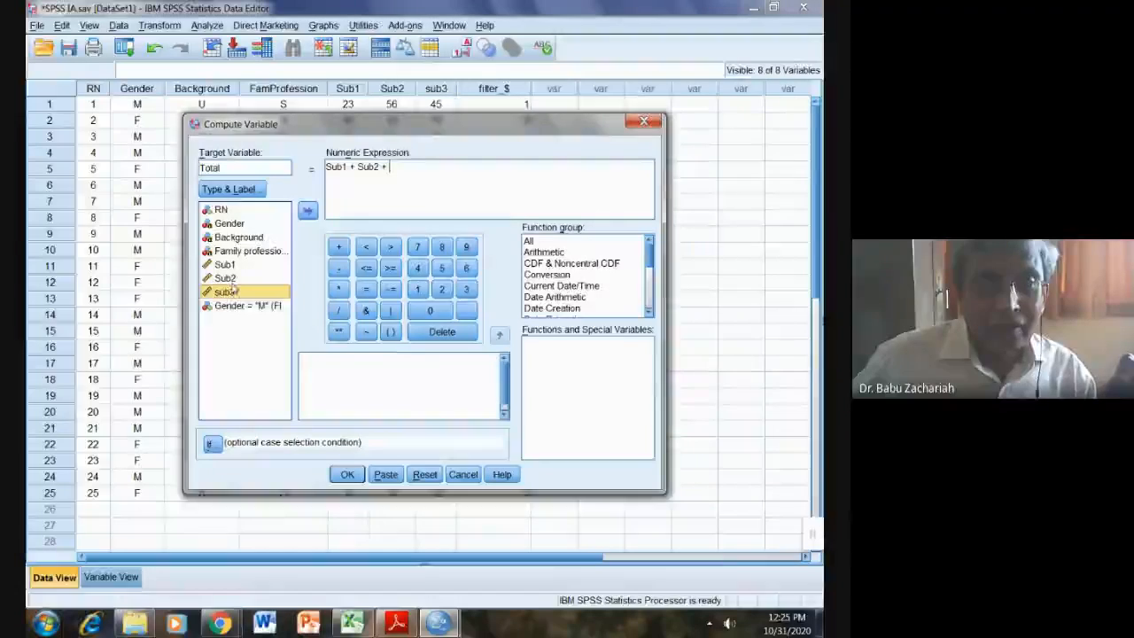
click(307, 210)
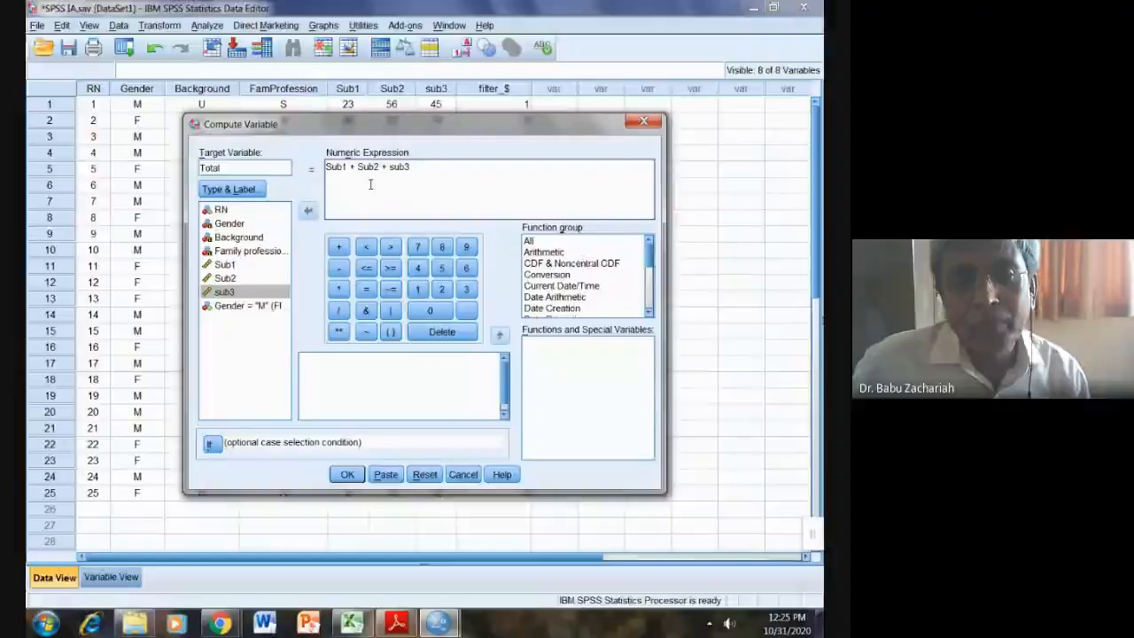
click(346, 475)
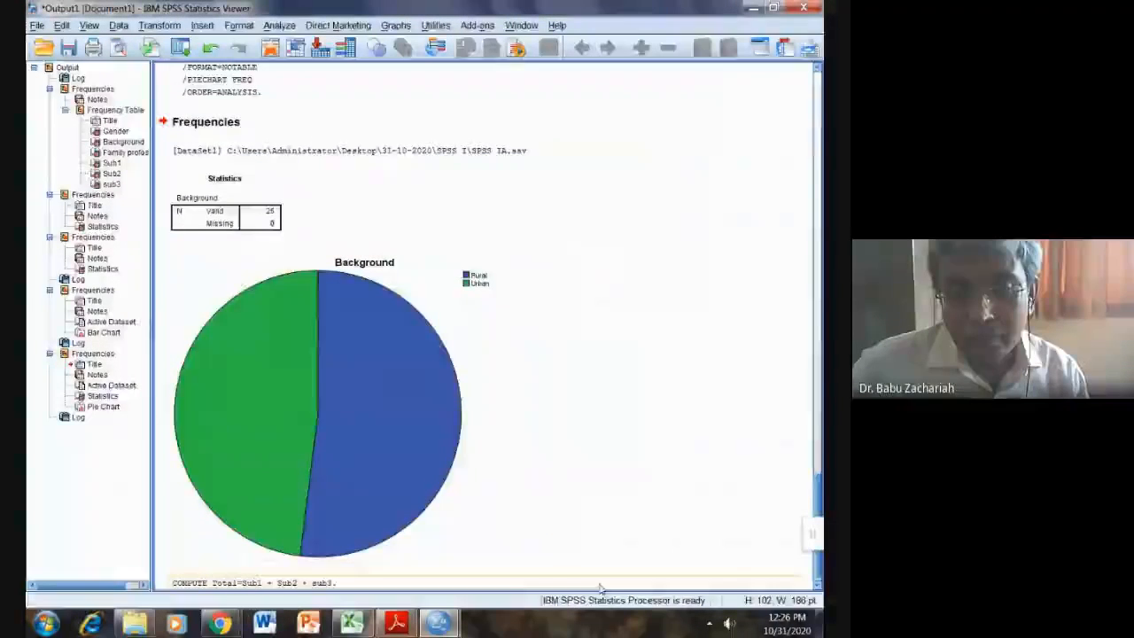
Step: In the Data Editor's Variable View, set Total's decimals to 0
mouse_move(452, 628)
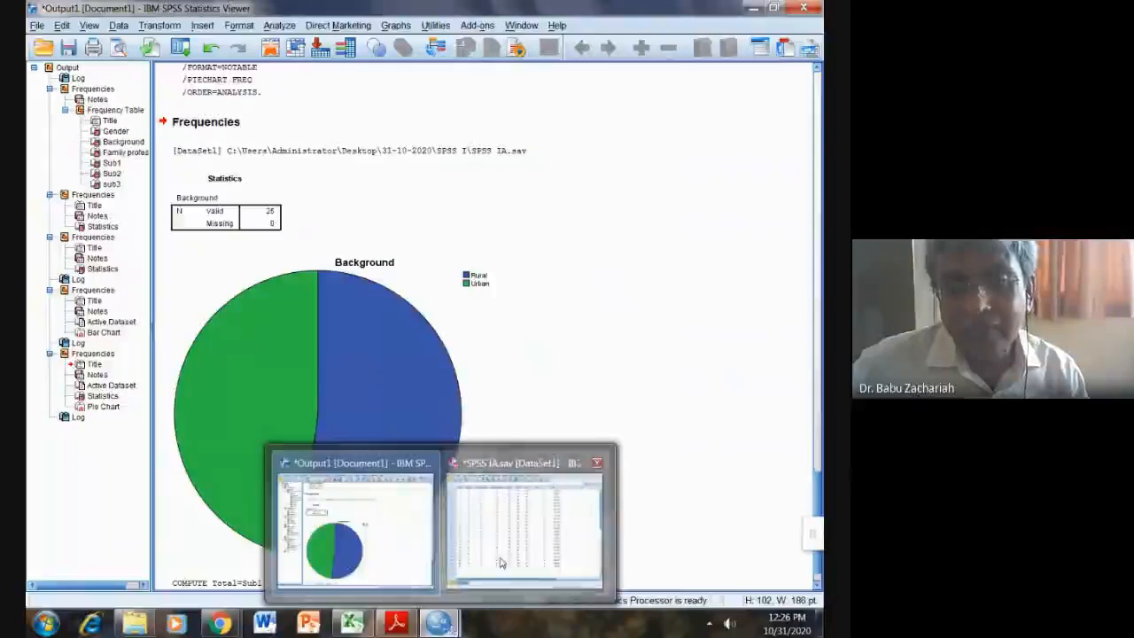
click(525, 530)
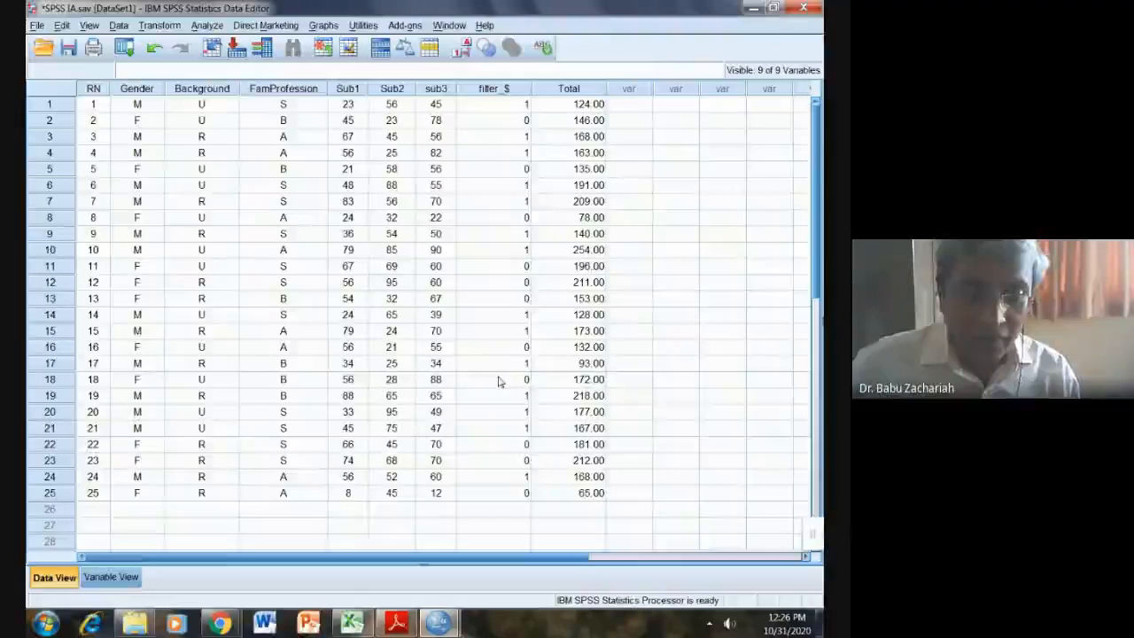
click(113, 577)
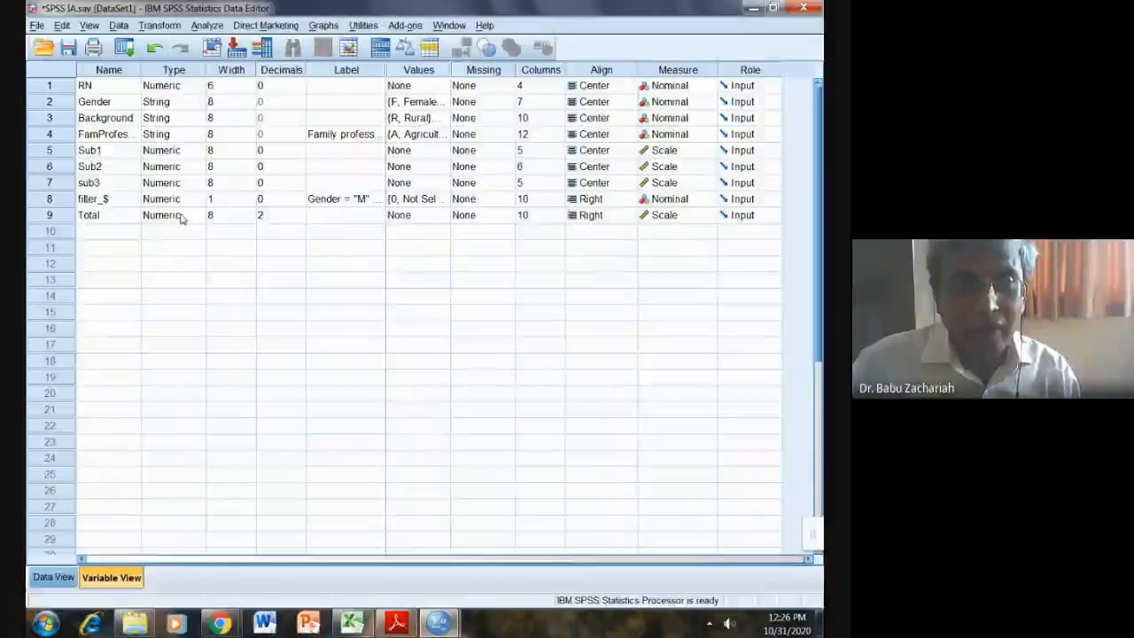
click(300, 219)
click(301, 219)
click(302, 218)
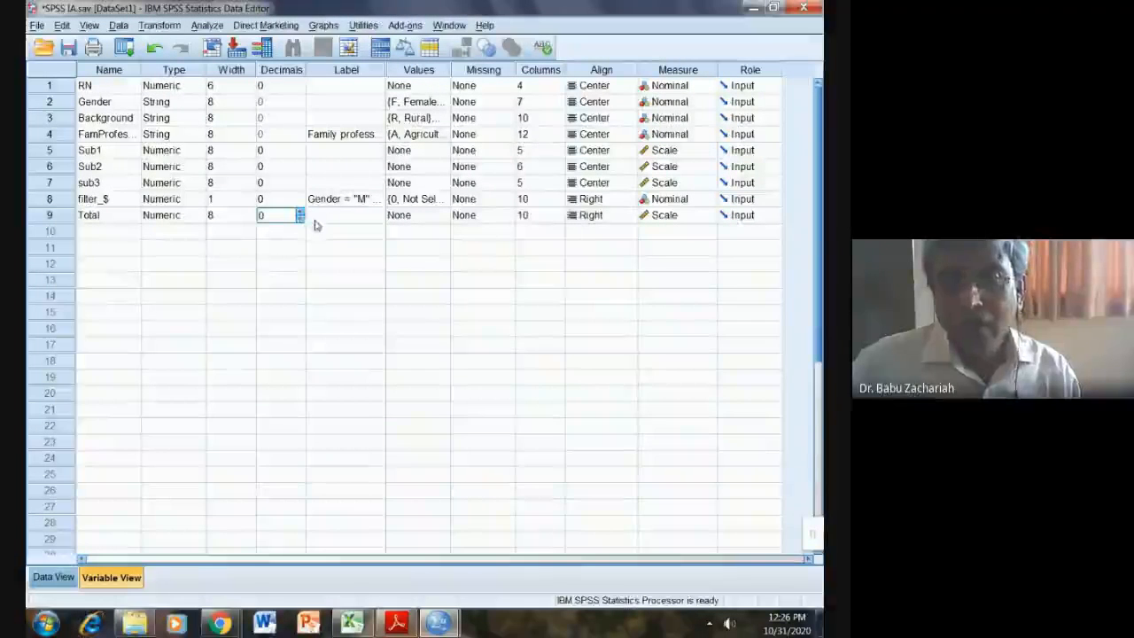
Step: Centre-align the Total and filter_$ columns, then go back to Data View
click(627, 217)
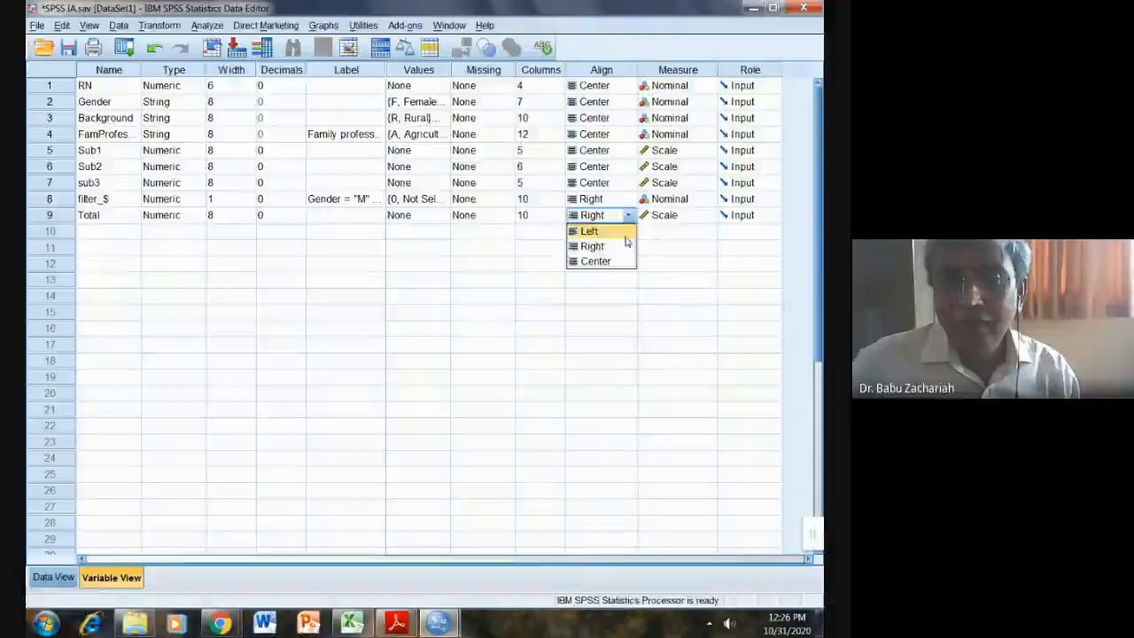
click(623, 260)
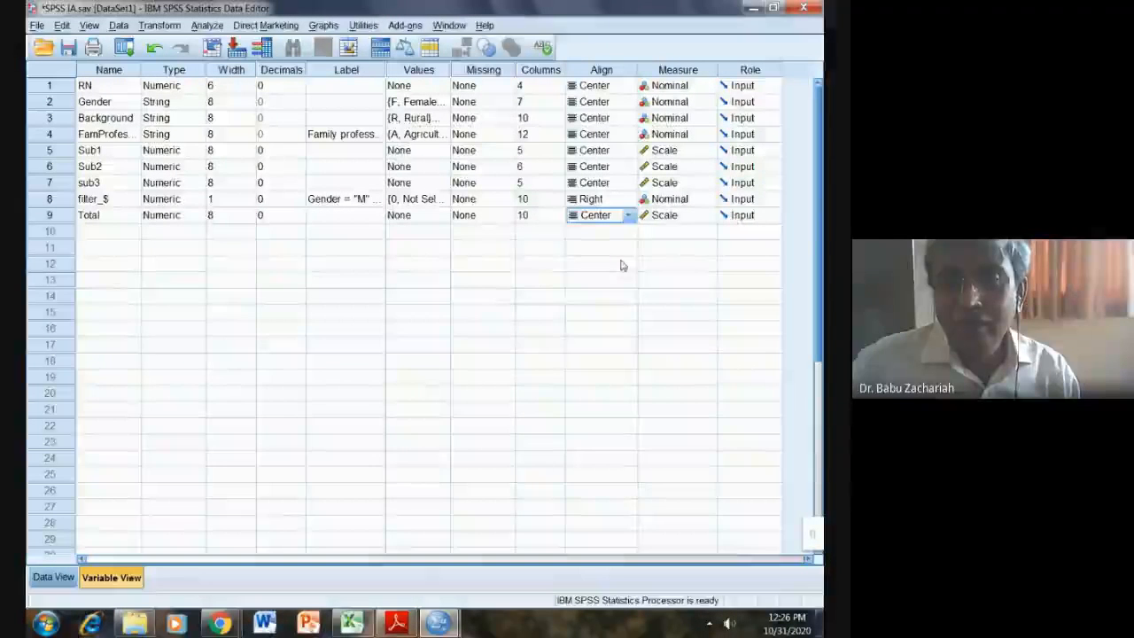
click(629, 200)
click(628, 200)
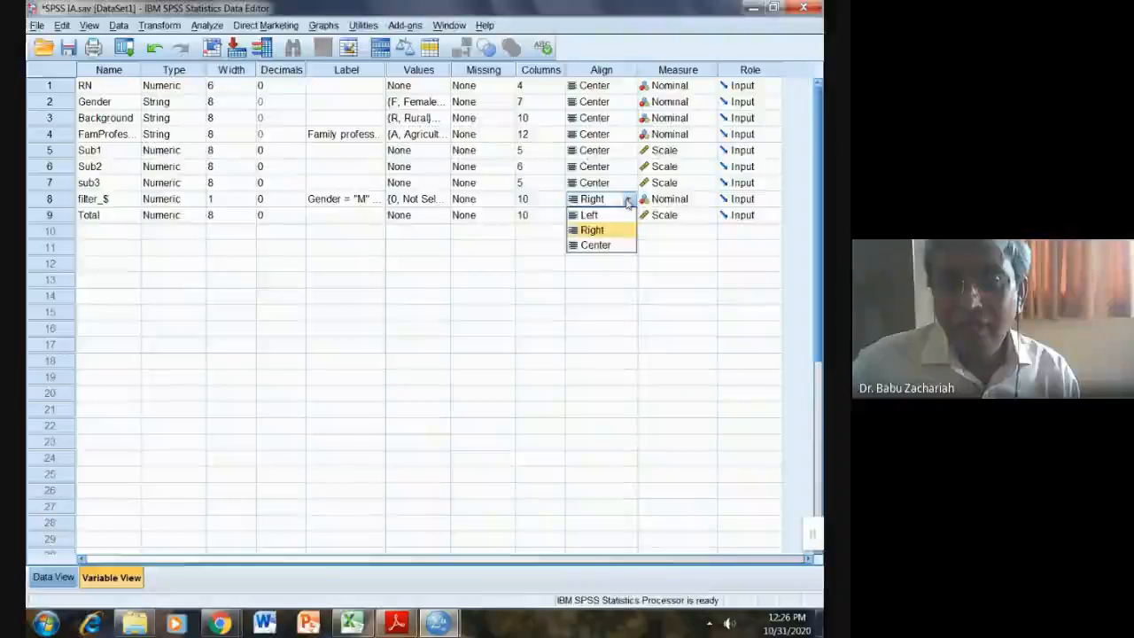
click(617, 247)
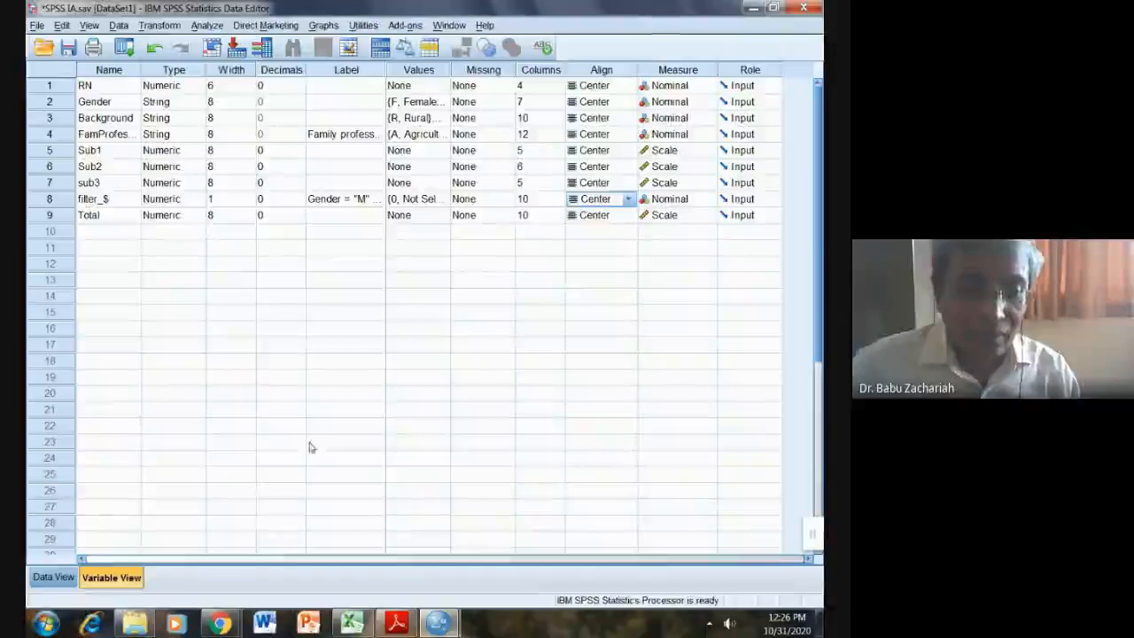
click(53, 577)
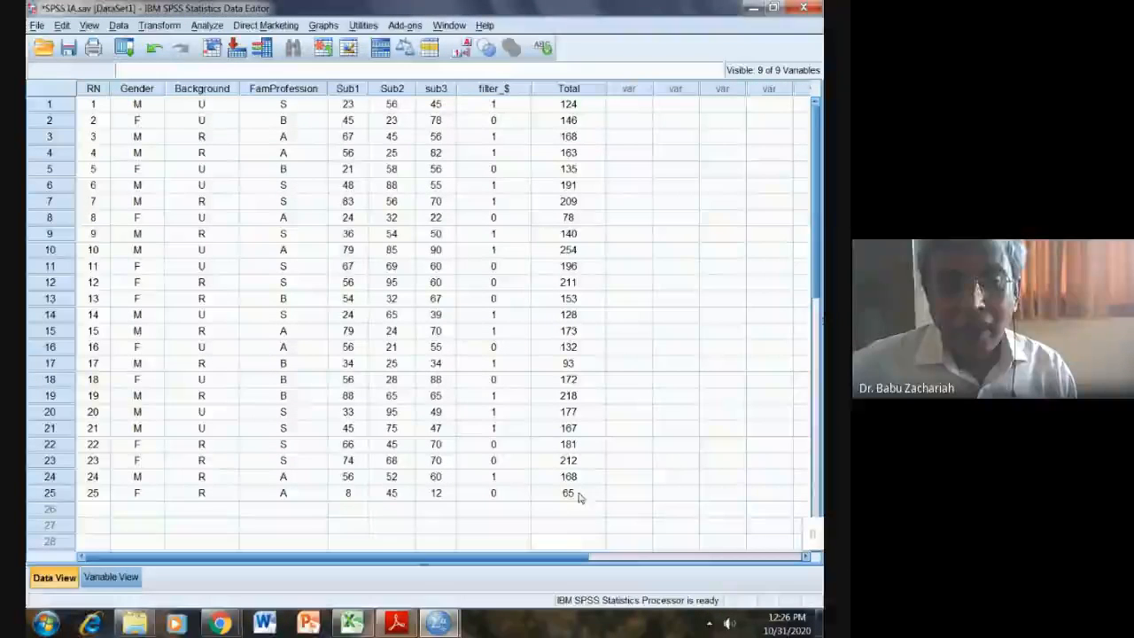
click(396, 623)
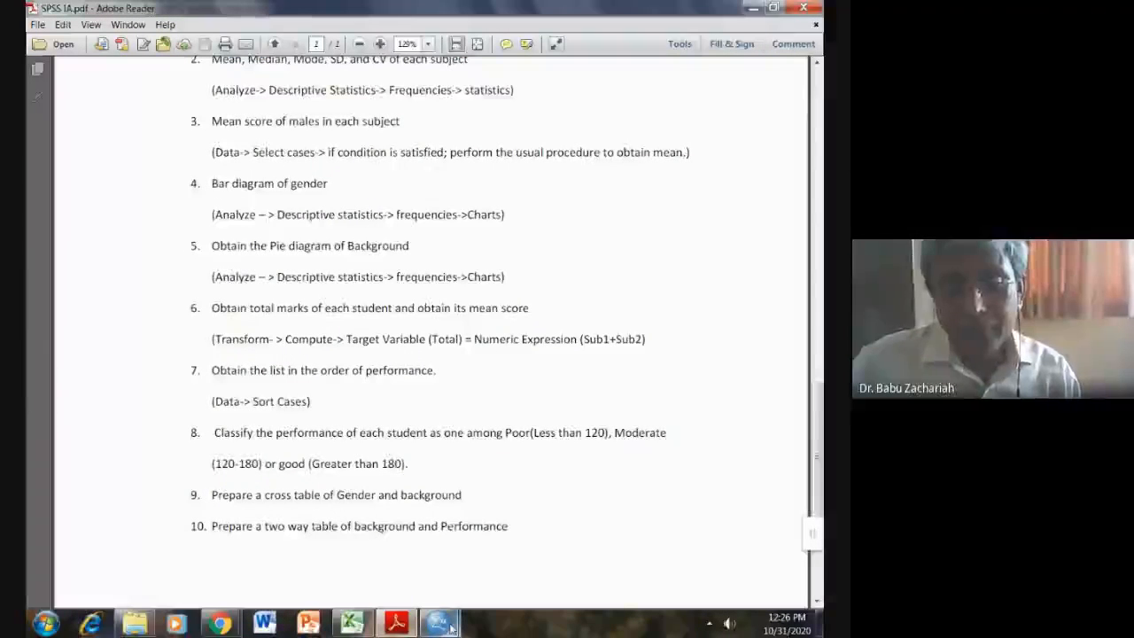
mouse_move(438, 623)
click(502, 530)
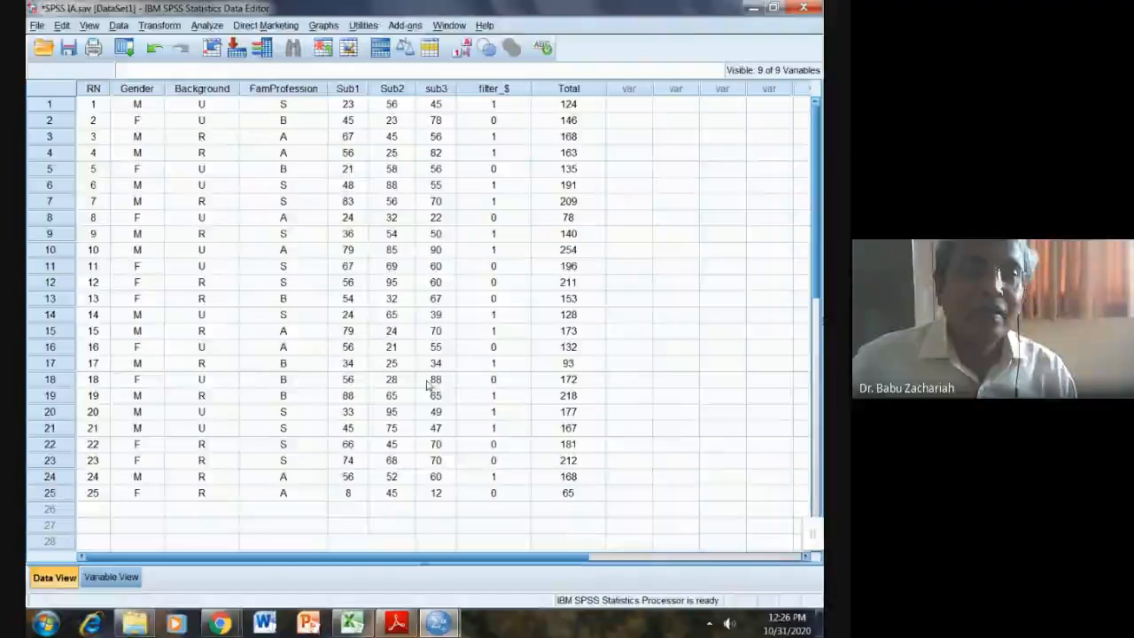
Step: In Frequencies, replace Background with Total as the analysed variable
click(206, 25)
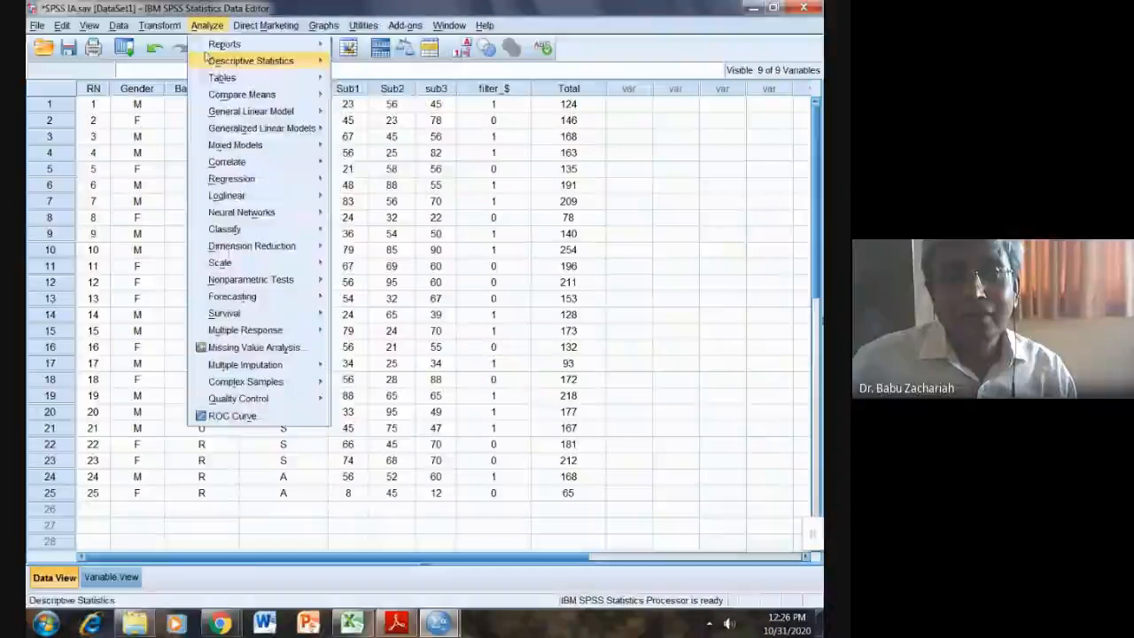
mouse_move(256, 62)
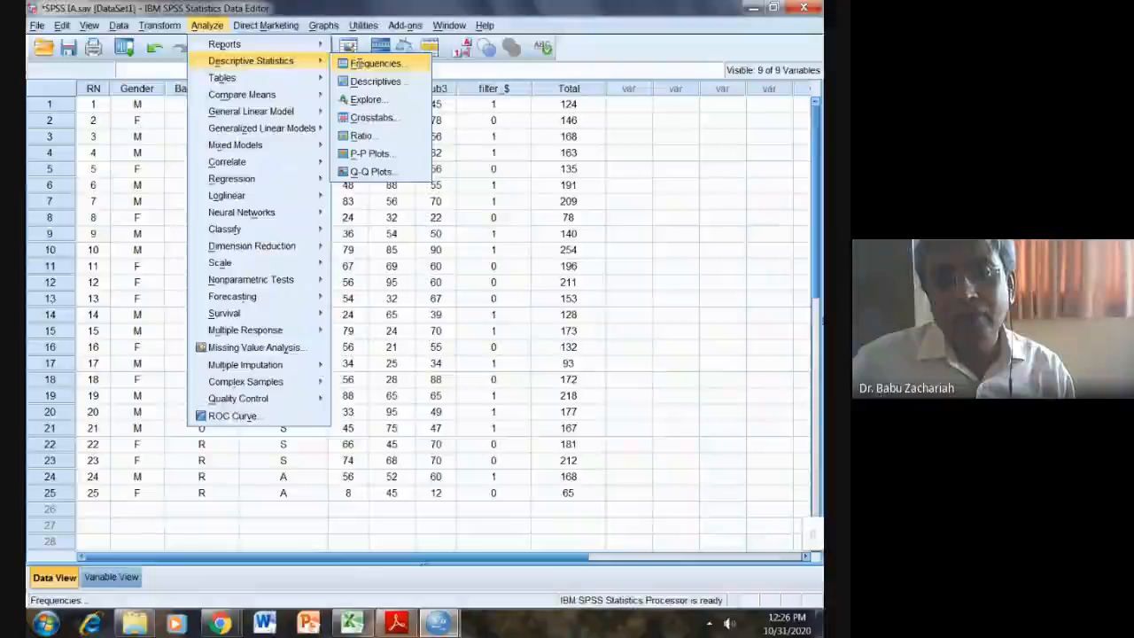
click(375, 64)
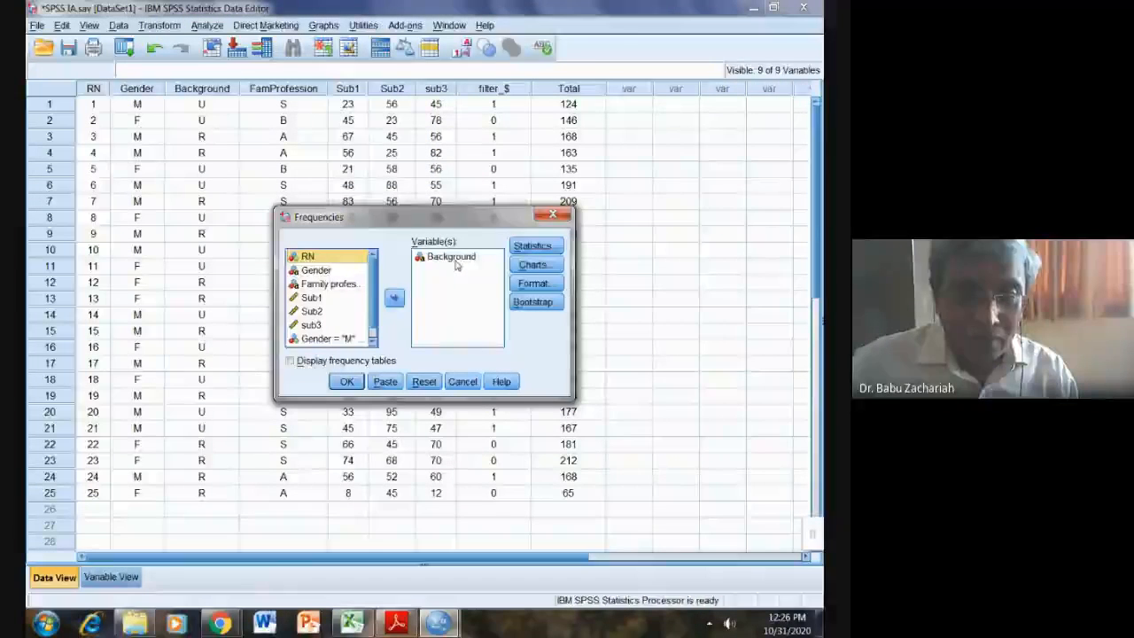
click(456, 259)
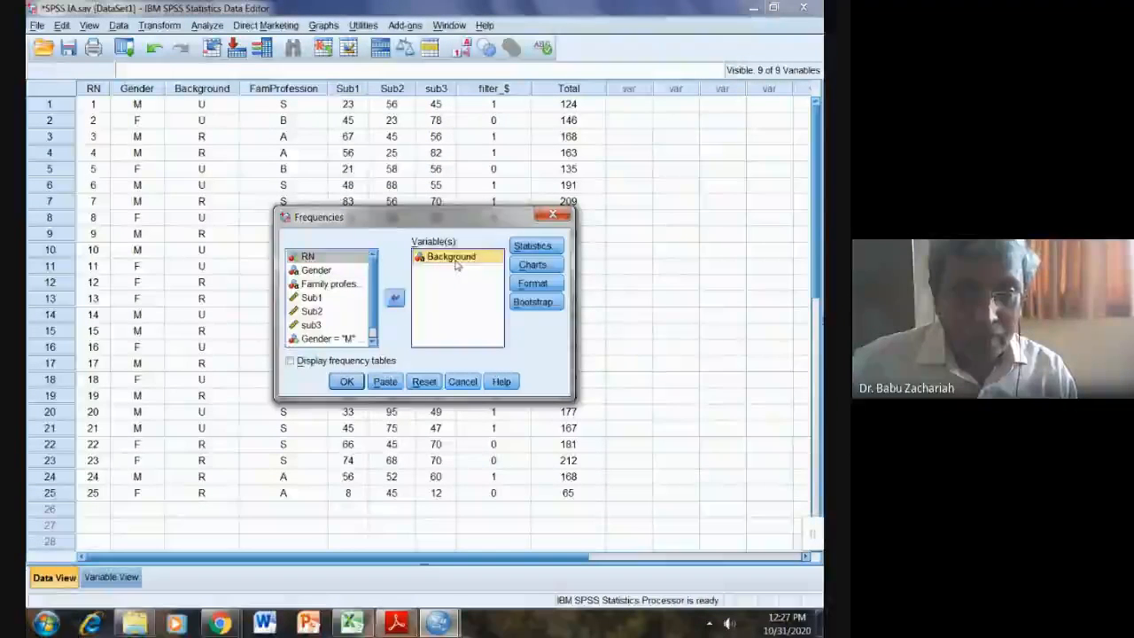
click(395, 298)
scroll(374, 312, down, 1)
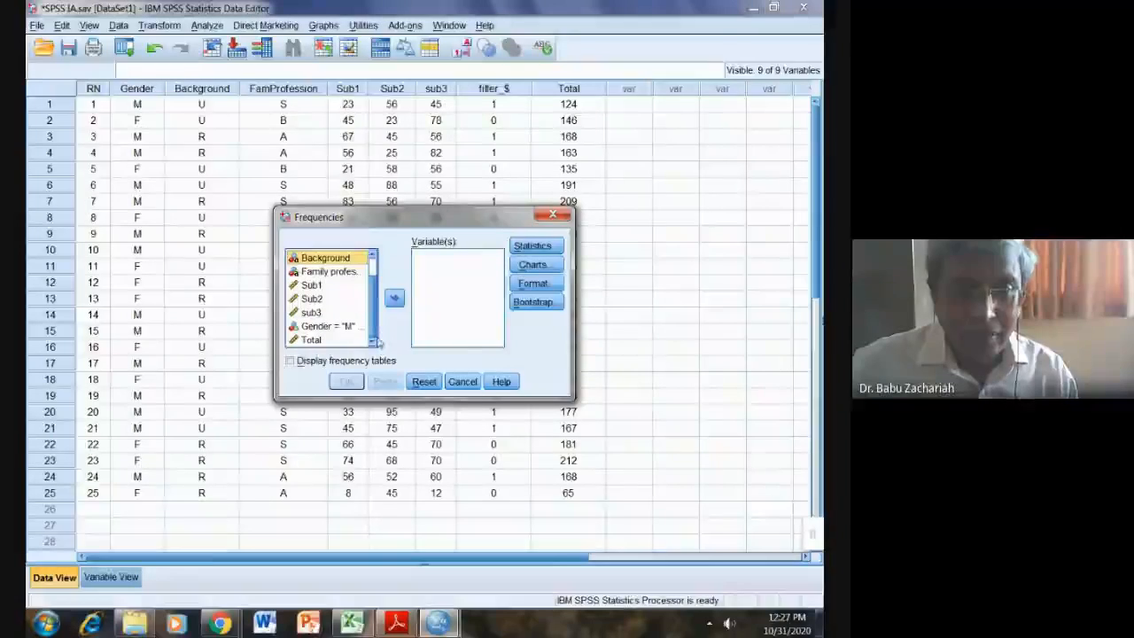
click(311, 340)
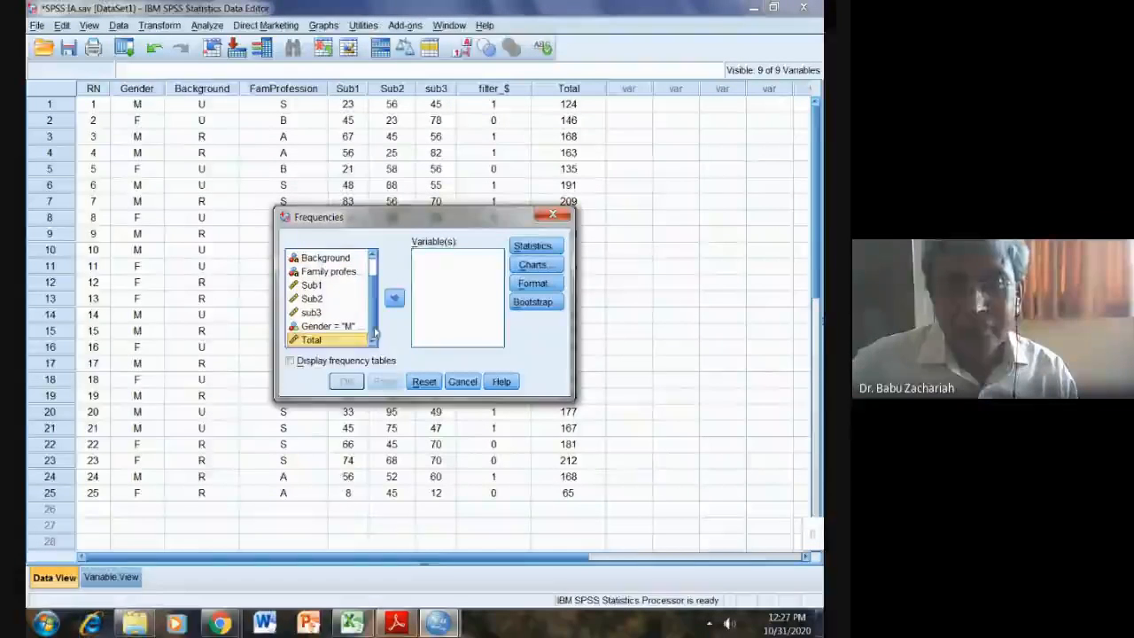
click(394, 299)
Step: Request the Mean statistic and run the Total frequencies
click(532, 246)
click(462, 216)
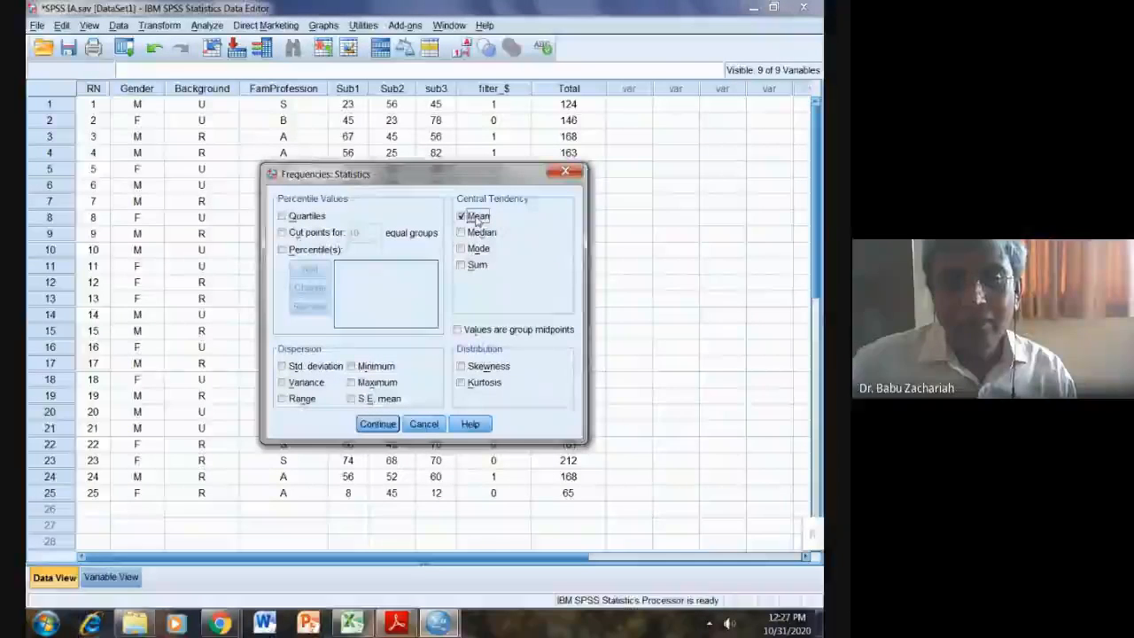
click(378, 425)
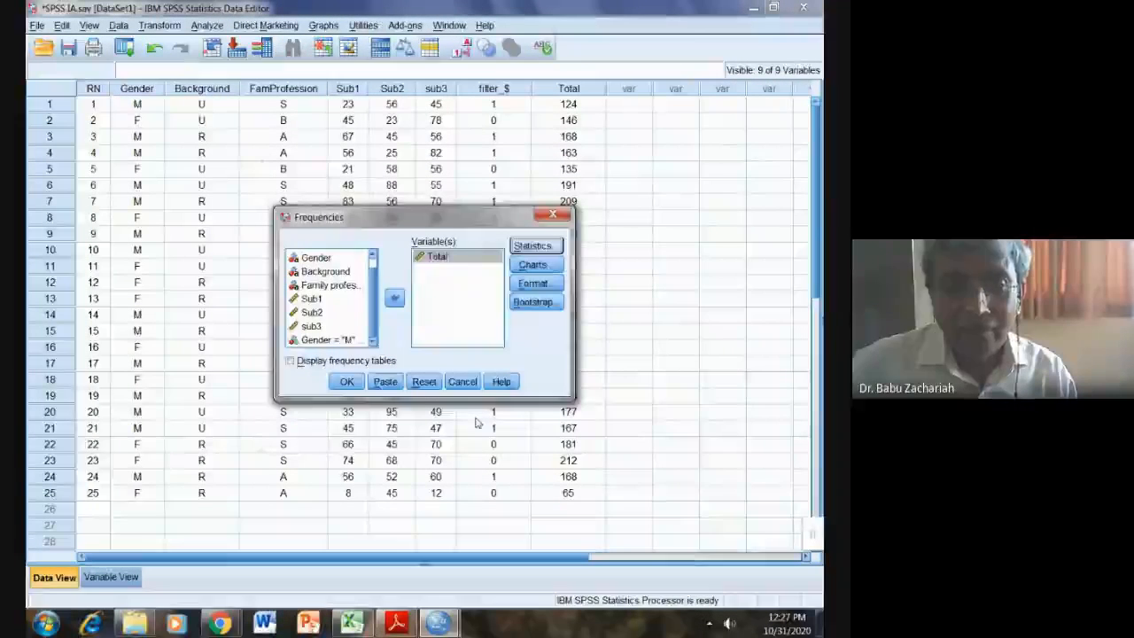
click(348, 387)
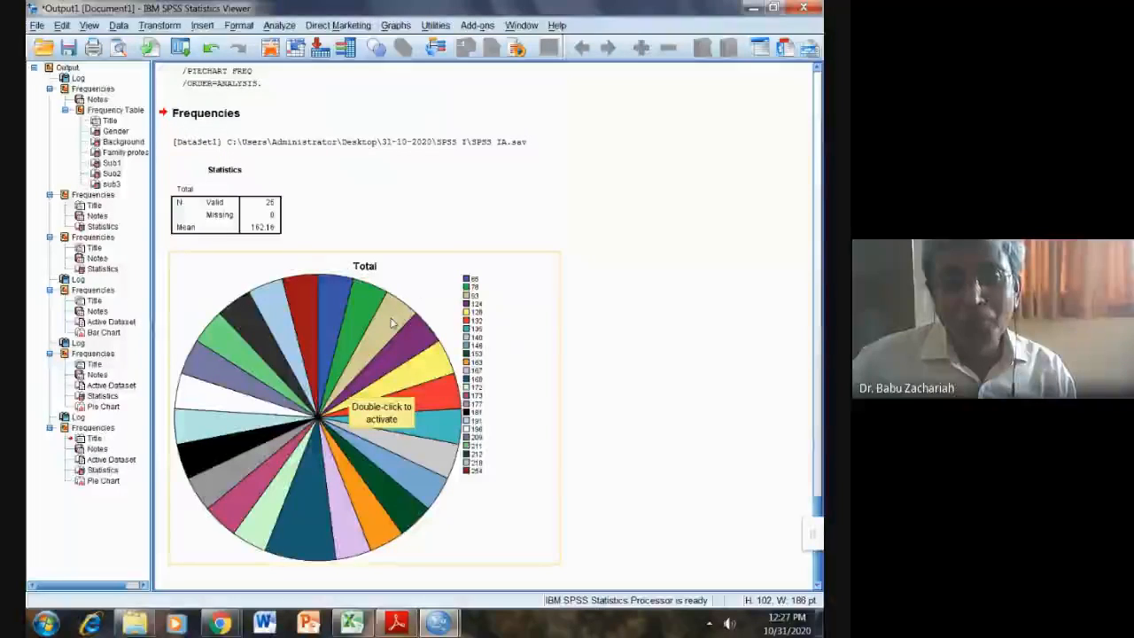
Step: Delete the Total pie chart, keeping the Statistics table with mean 162.16 selected
click(422, 291)
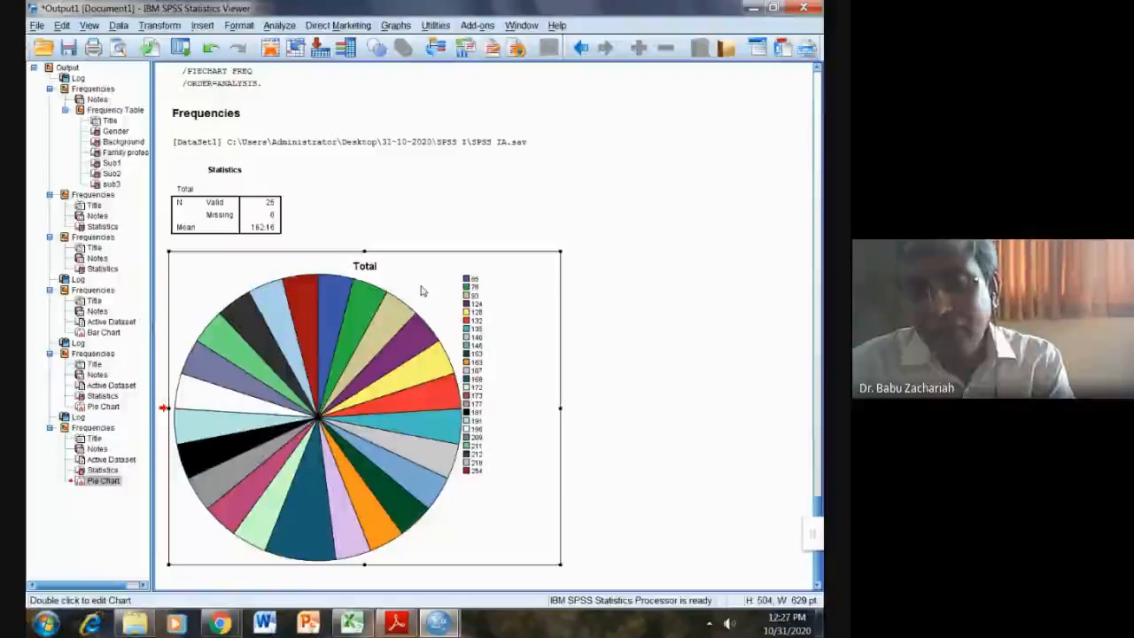
key(Delete)
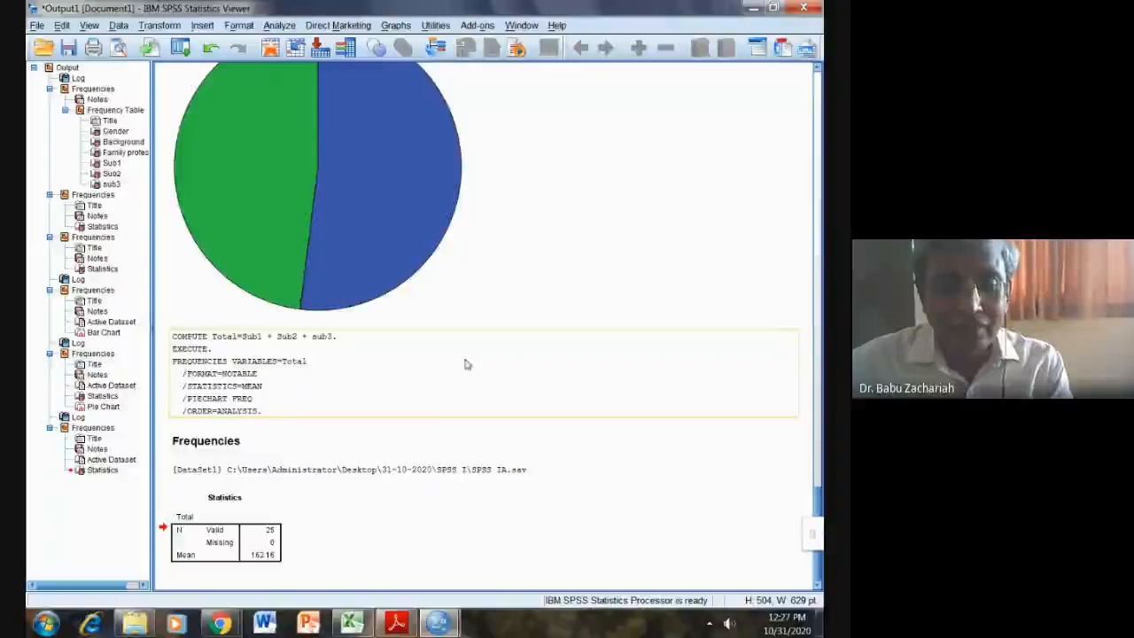
click(189, 528)
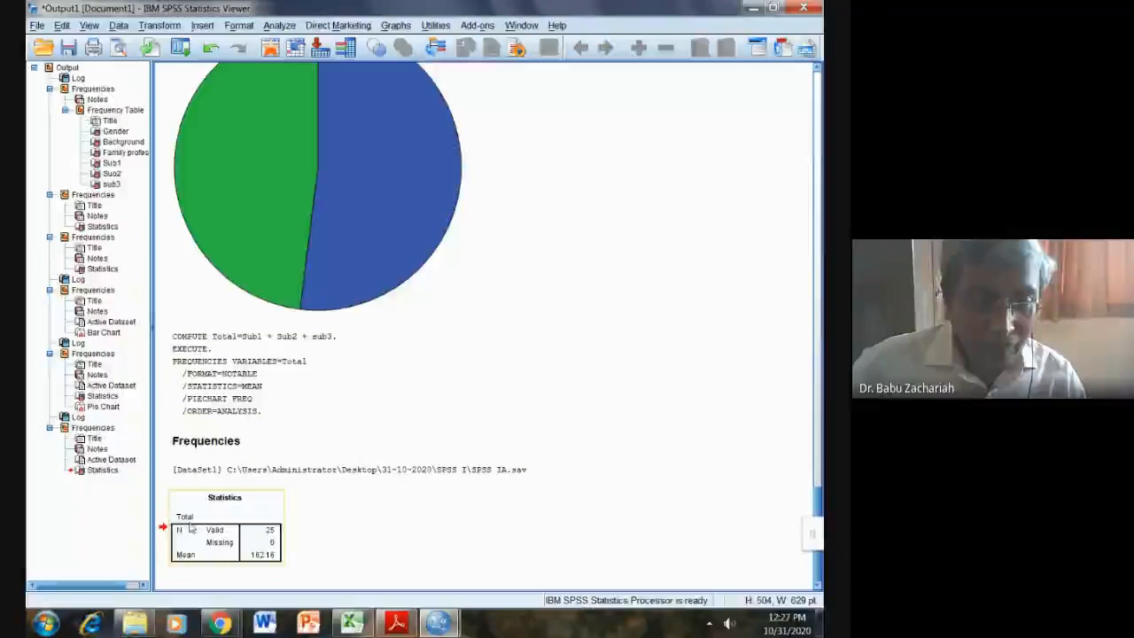
click(207, 574)
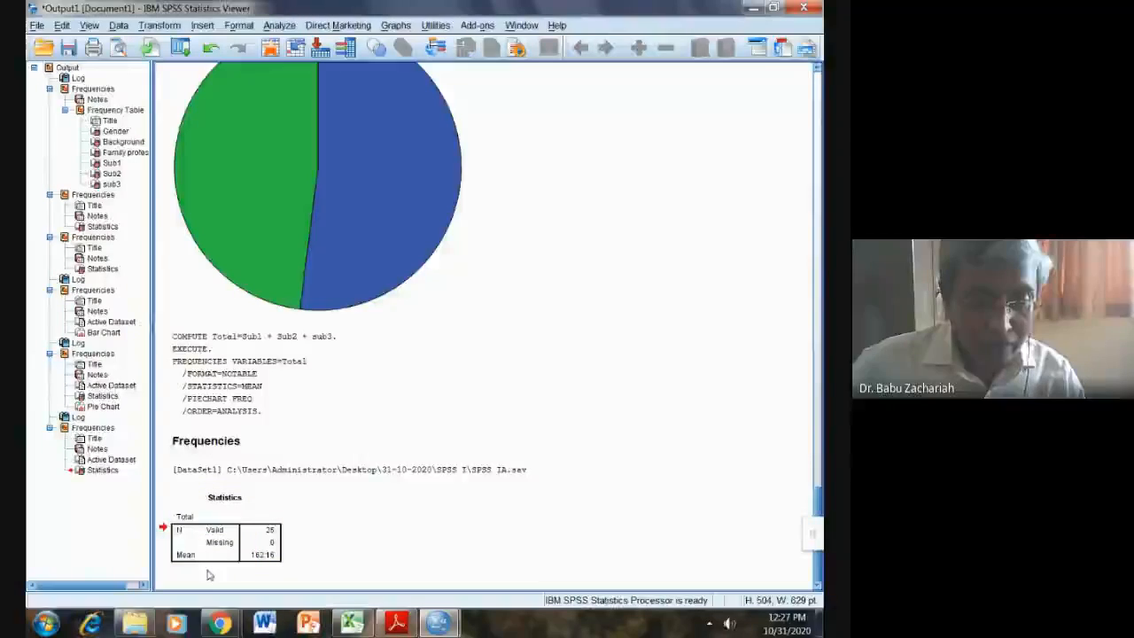
click(267, 561)
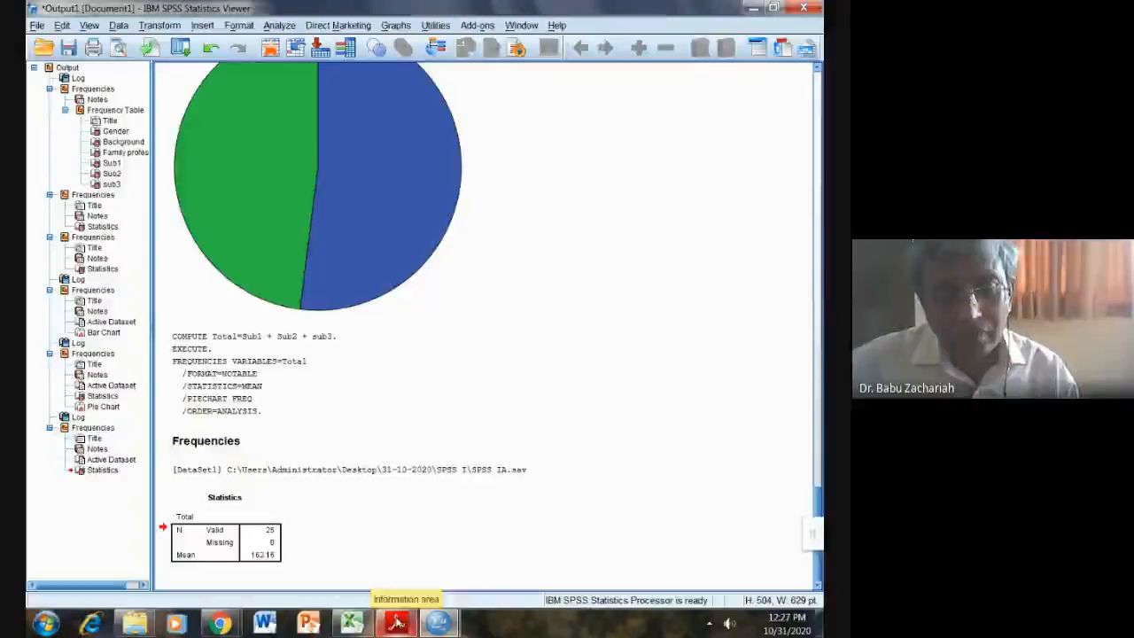
Step: Bring SPSS IA.pdf forward and scroll down to tasks 7–10
mouse_move(396, 620)
click(401, 577)
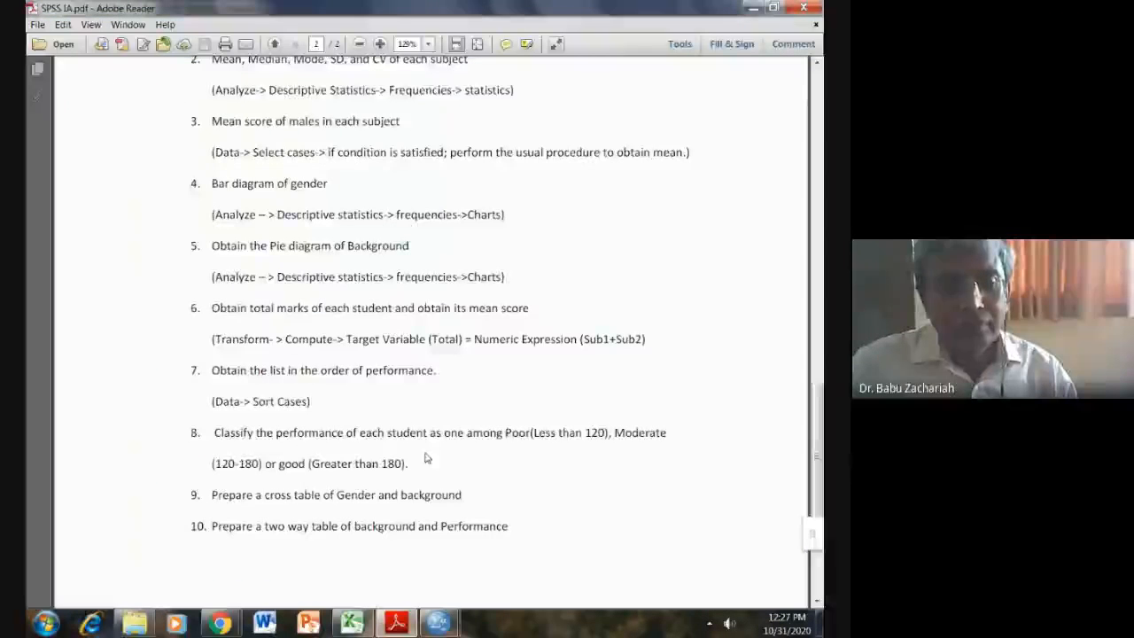
scroll(360, 454, down, 1)
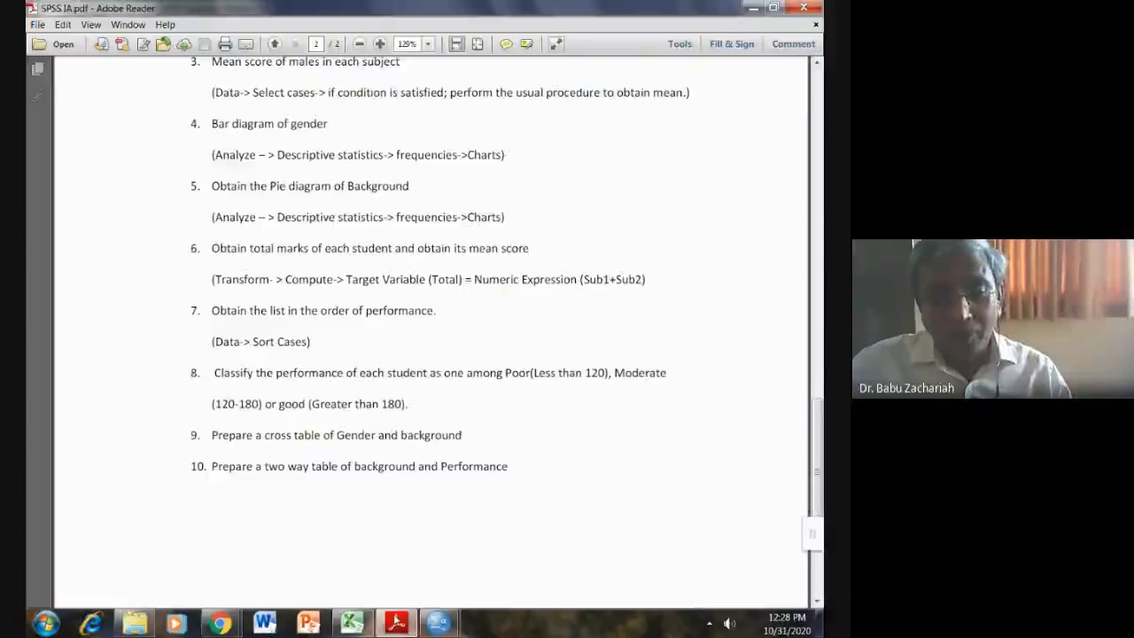
Step: Sort the cases by Total in descending order with Sort Cases
mouse_move(436, 628)
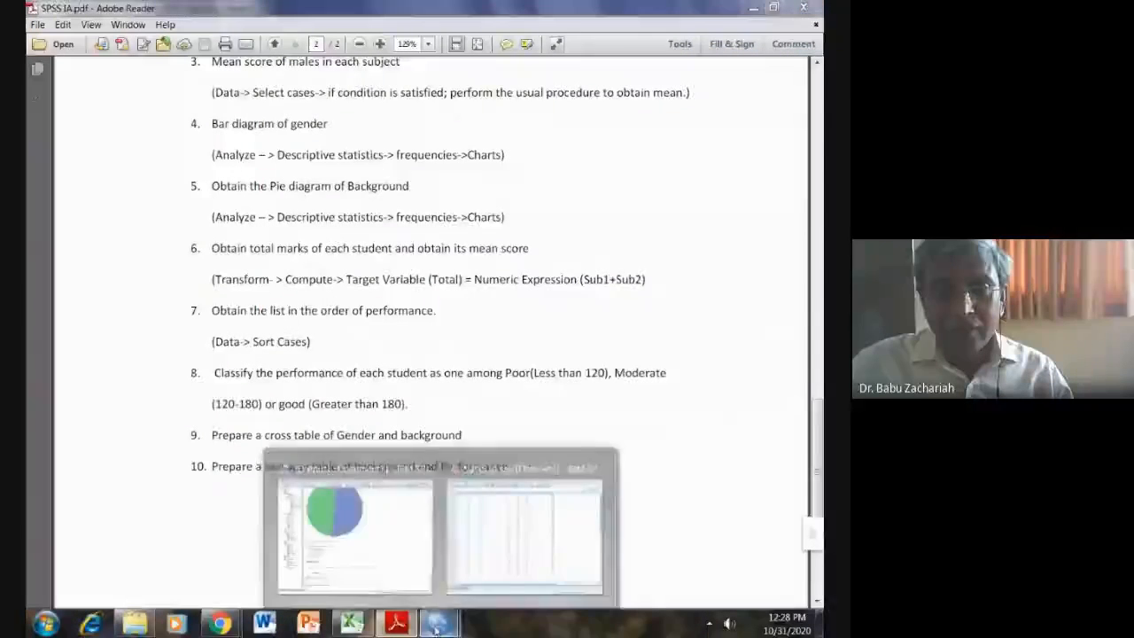
click(516, 545)
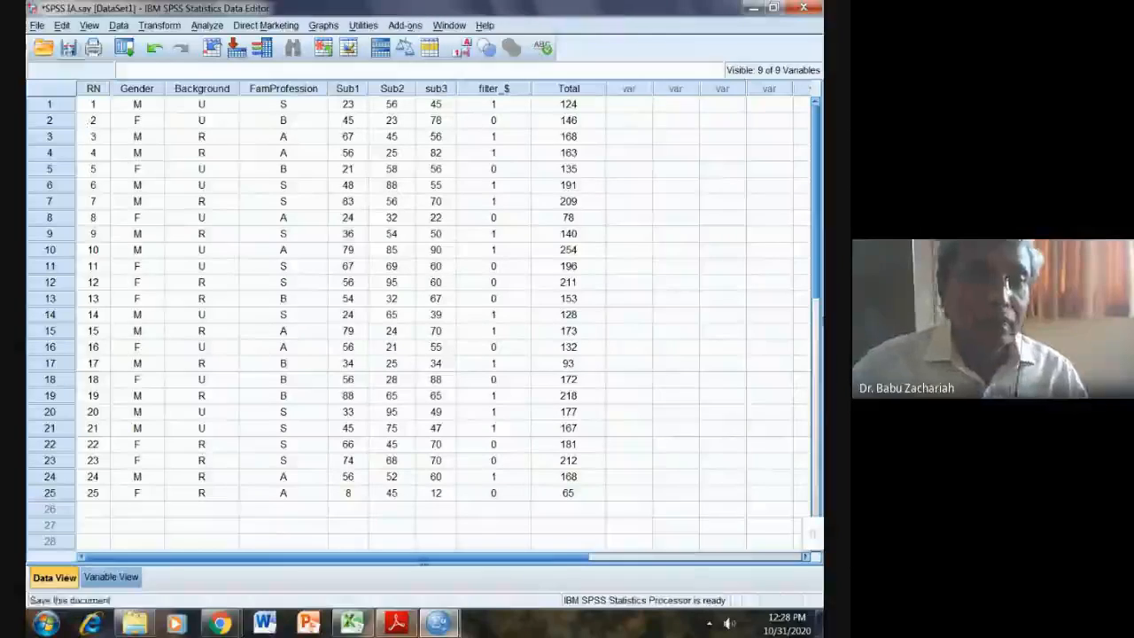
click(117, 25)
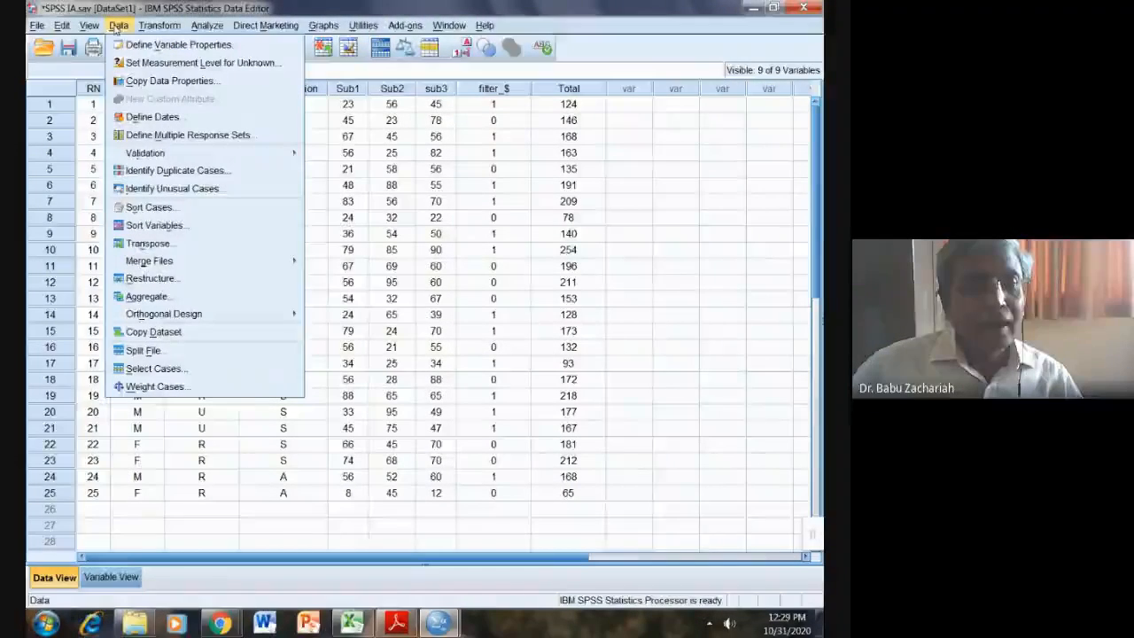
click(153, 209)
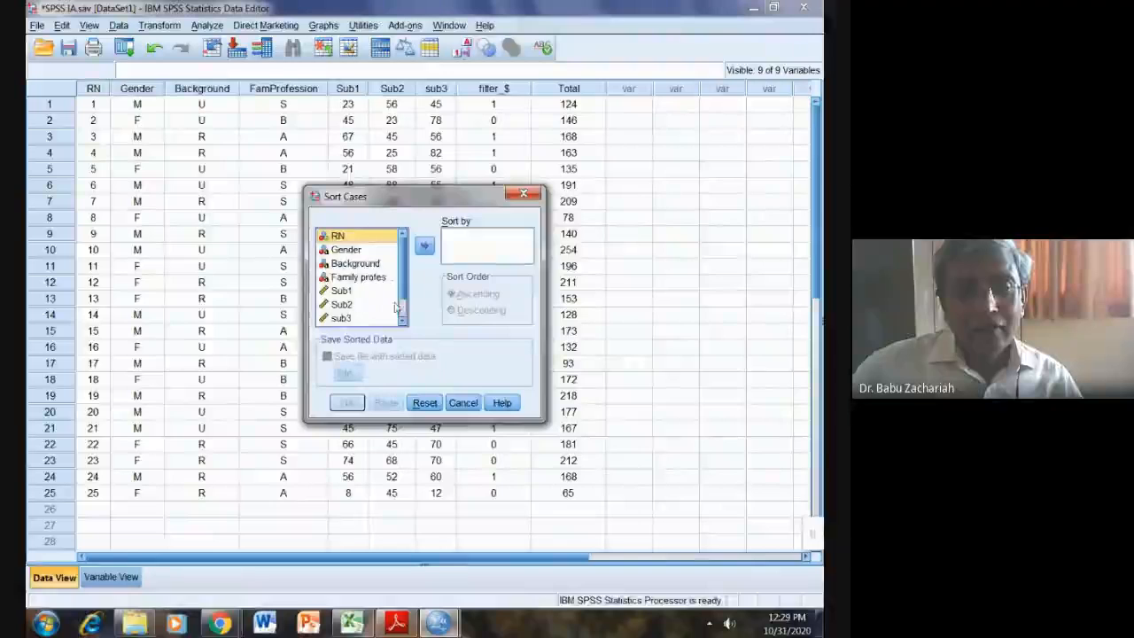
scroll(399, 312, down, 1)
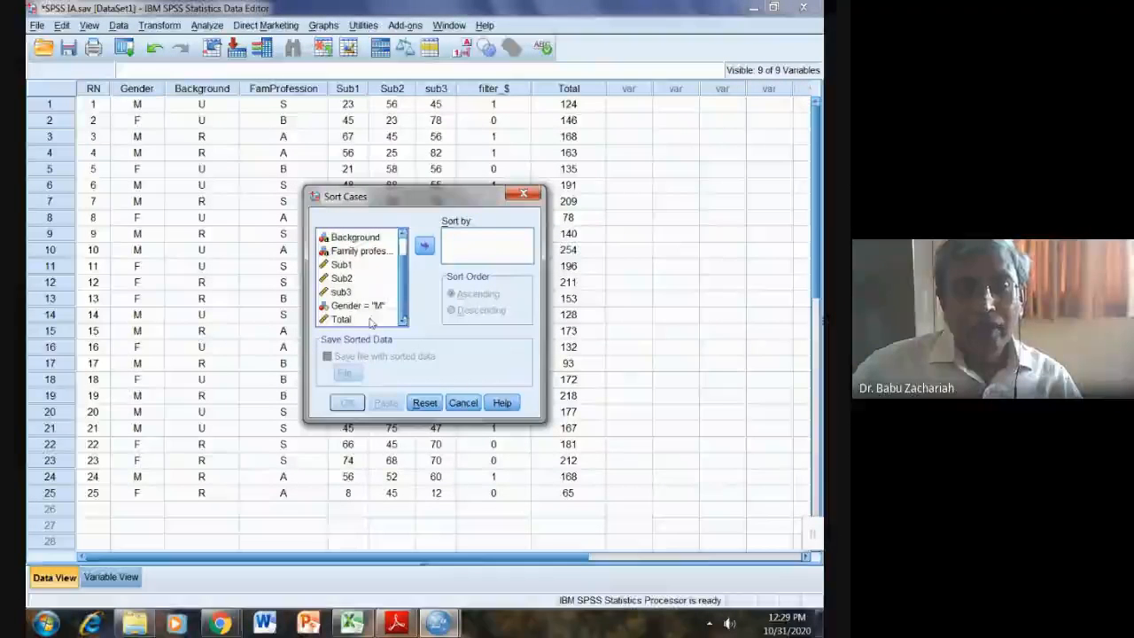
click(363, 320)
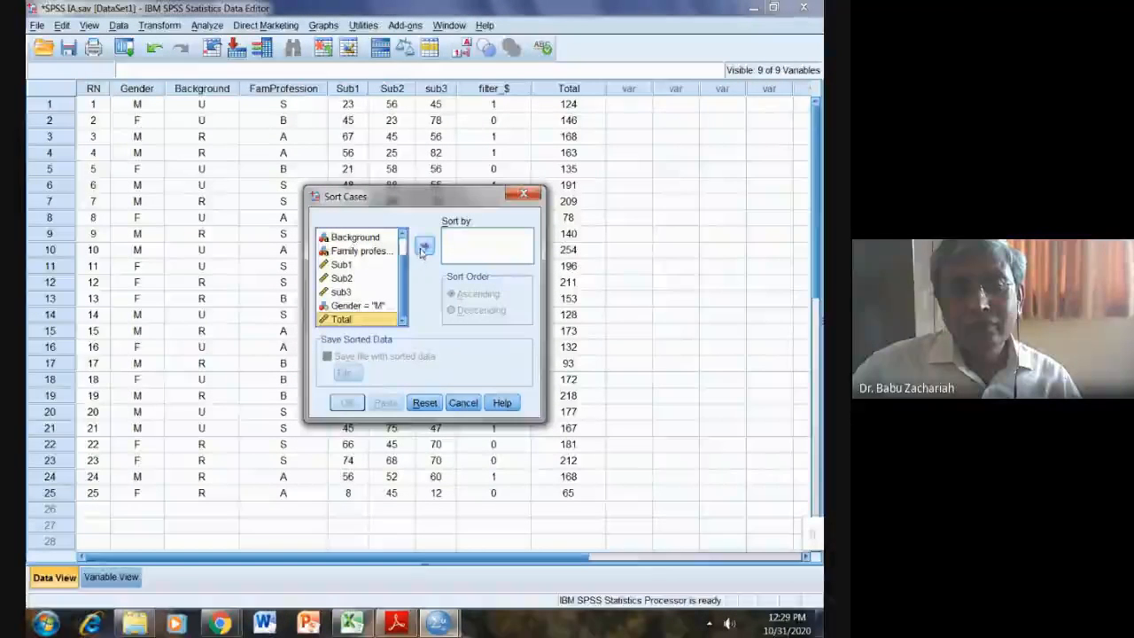
click(423, 248)
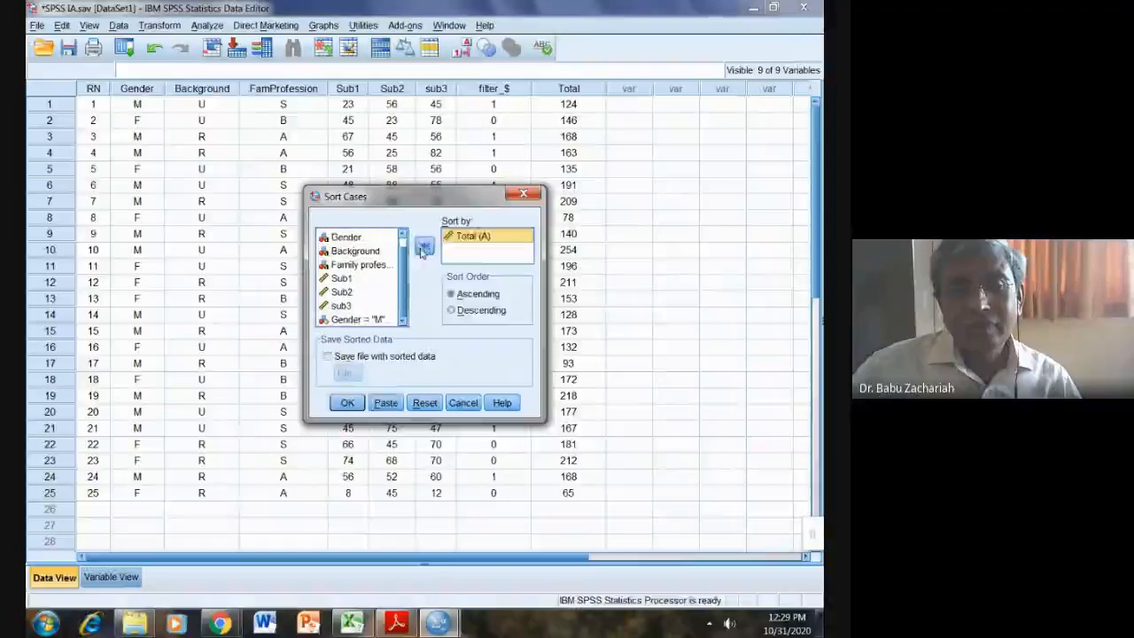
click(451, 311)
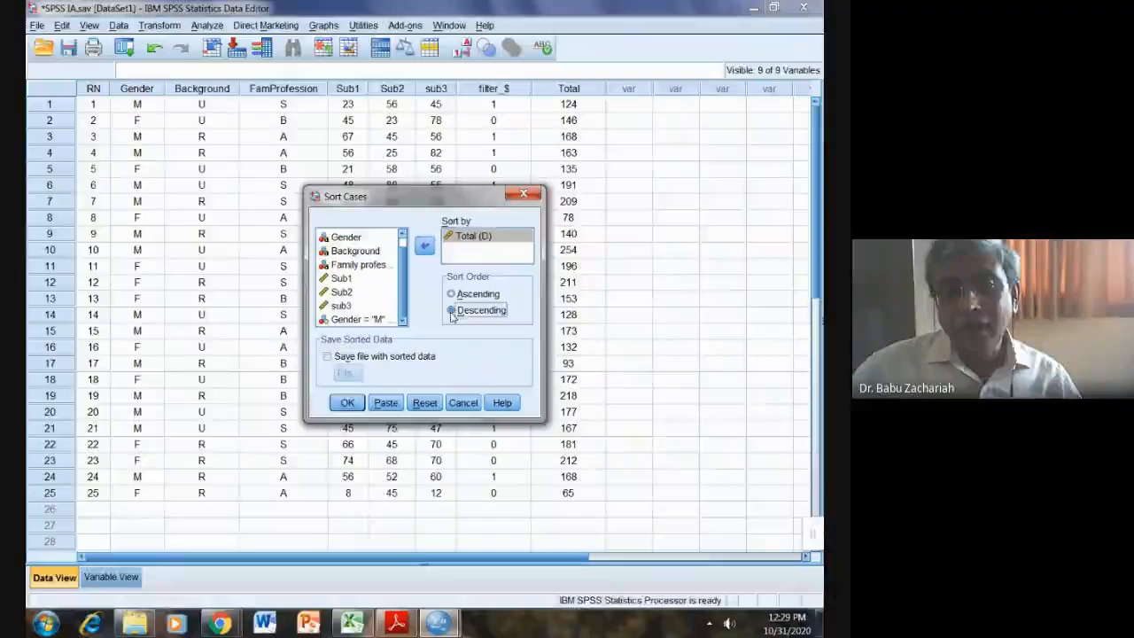
click(347, 403)
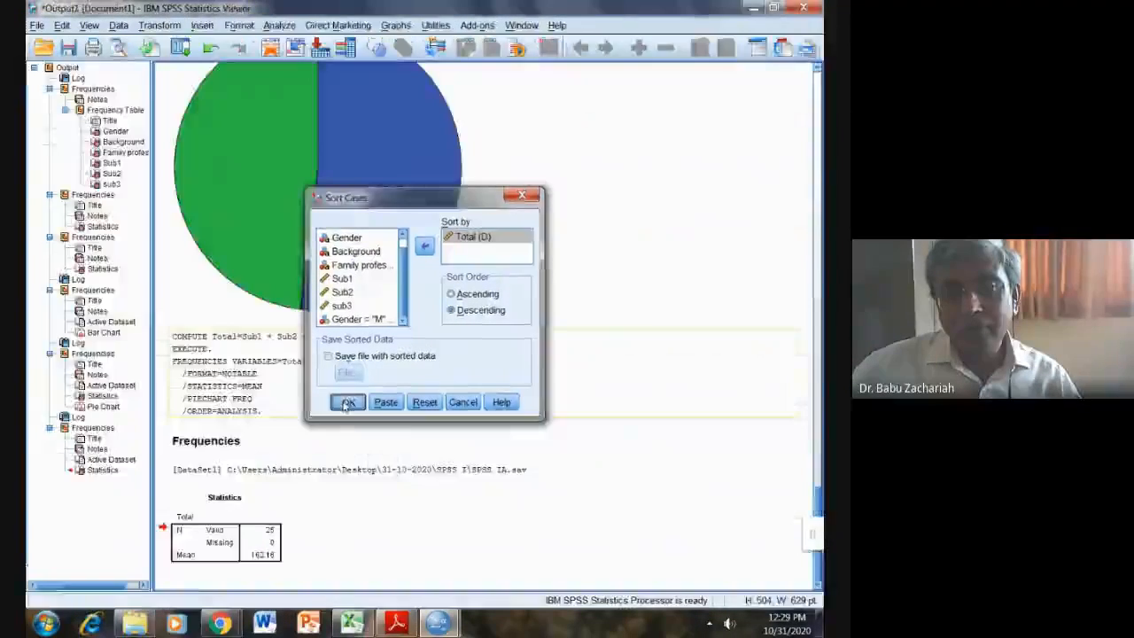
Step: Review the sorted data (Total 254 down to 65), then return to SPSS IA.pdf
mouse_move(452, 627)
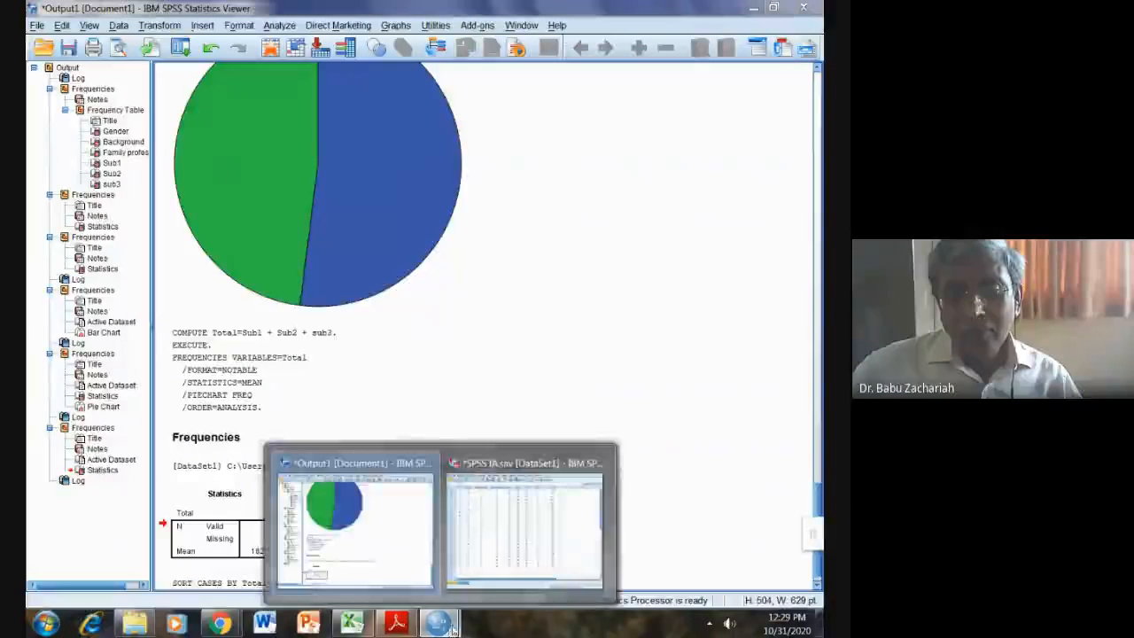
click(524, 528)
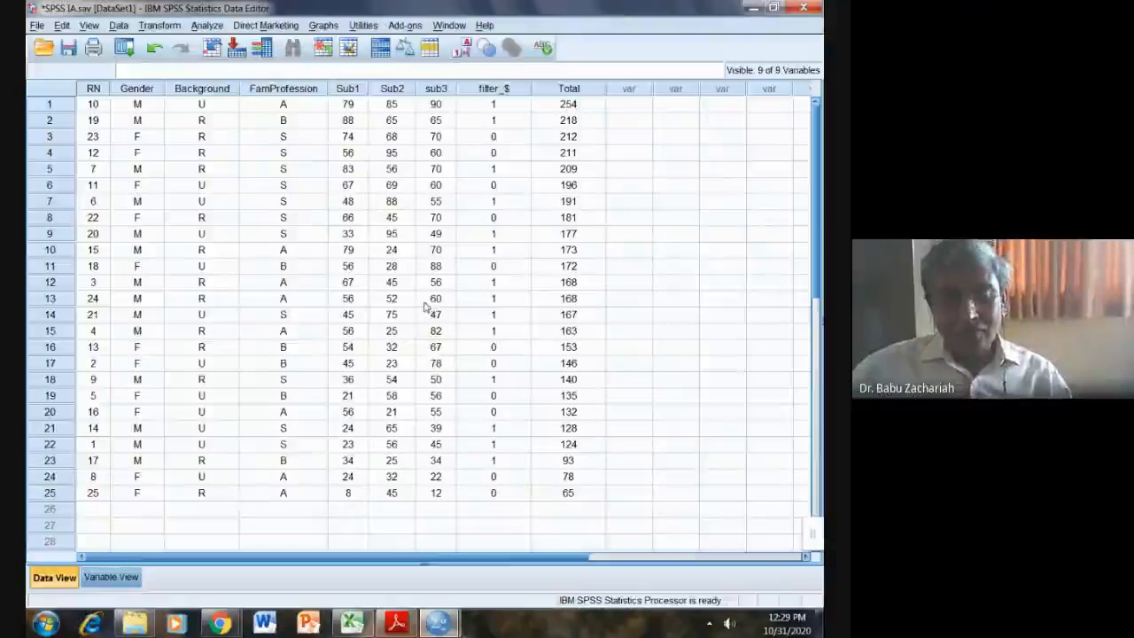
click(396, 623)
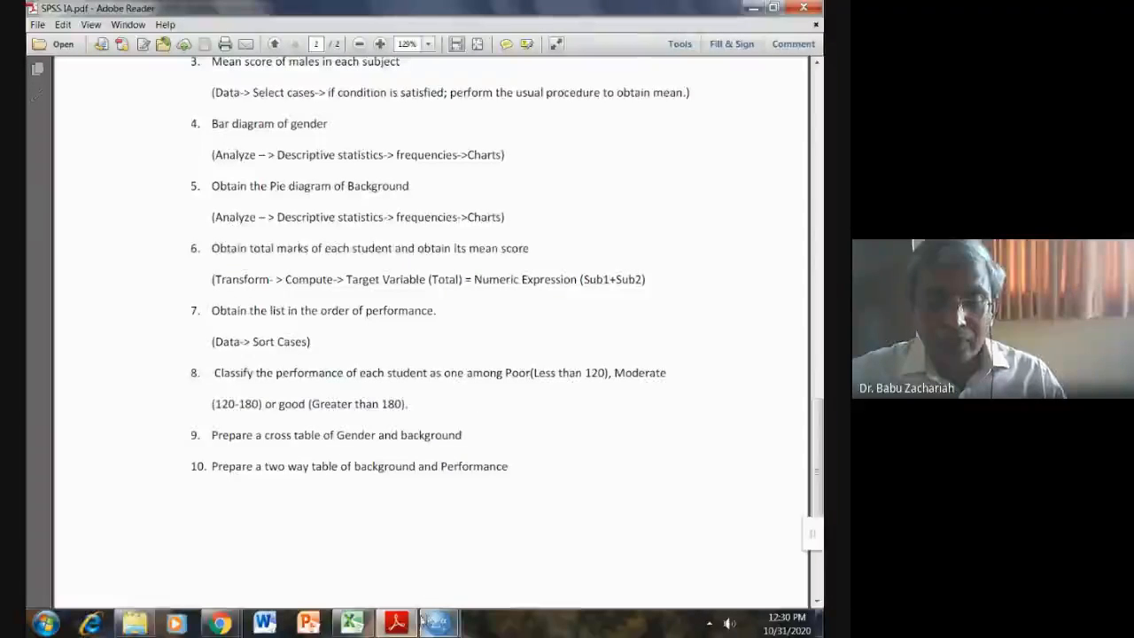
mouse_move(434, 623)
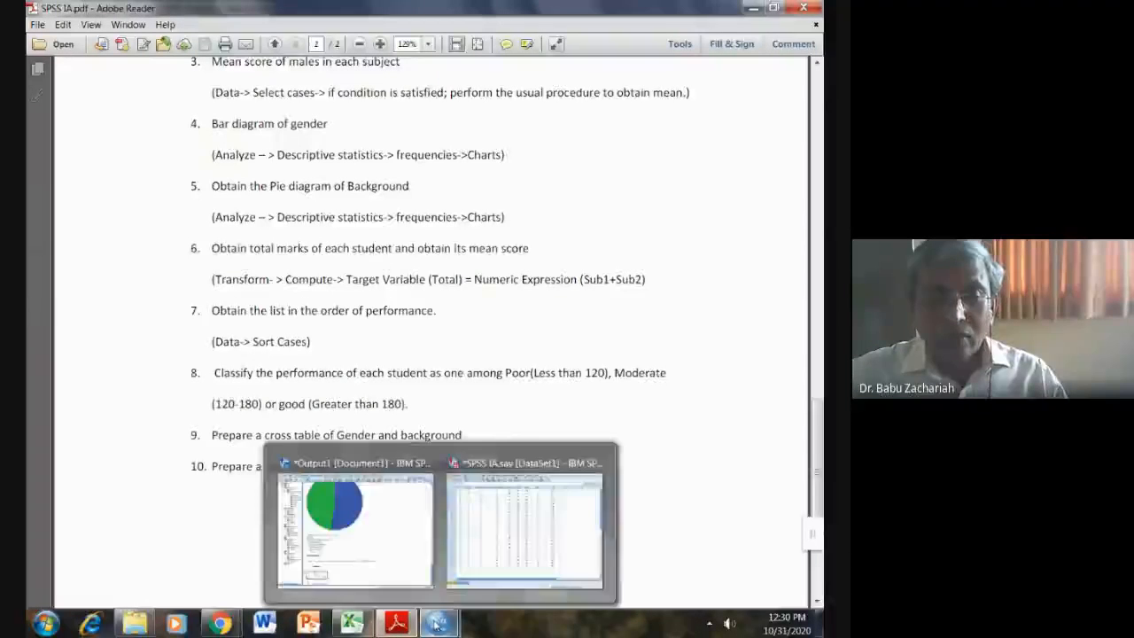
Step: Switch back to the sorted SPSS data and open Recode into Different Variables
click(487, 550)
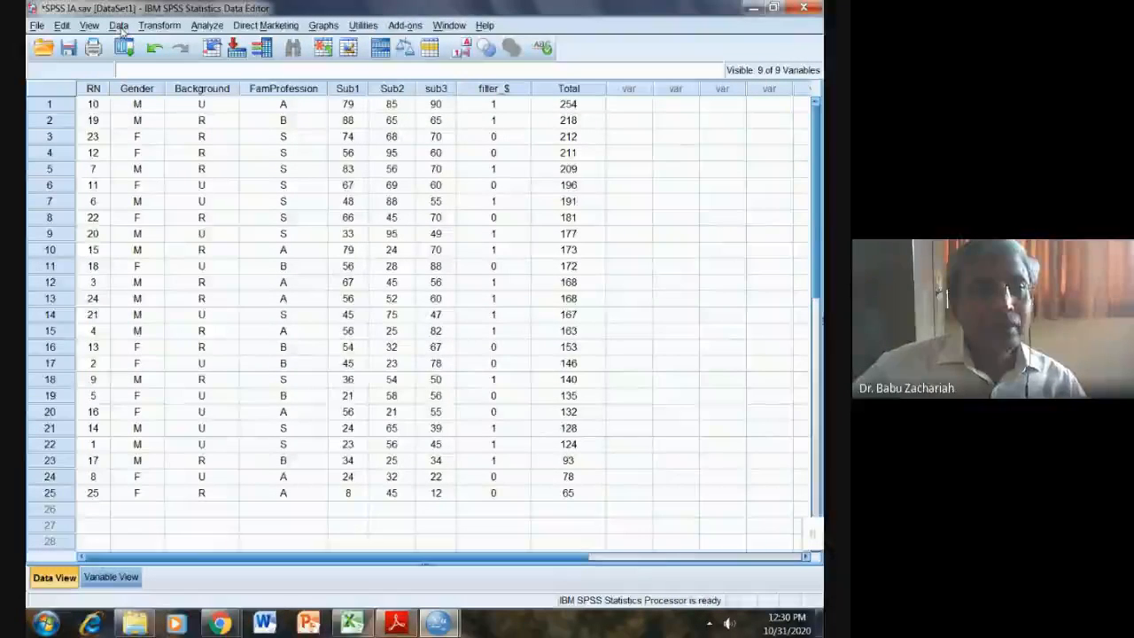
click(145, 27)
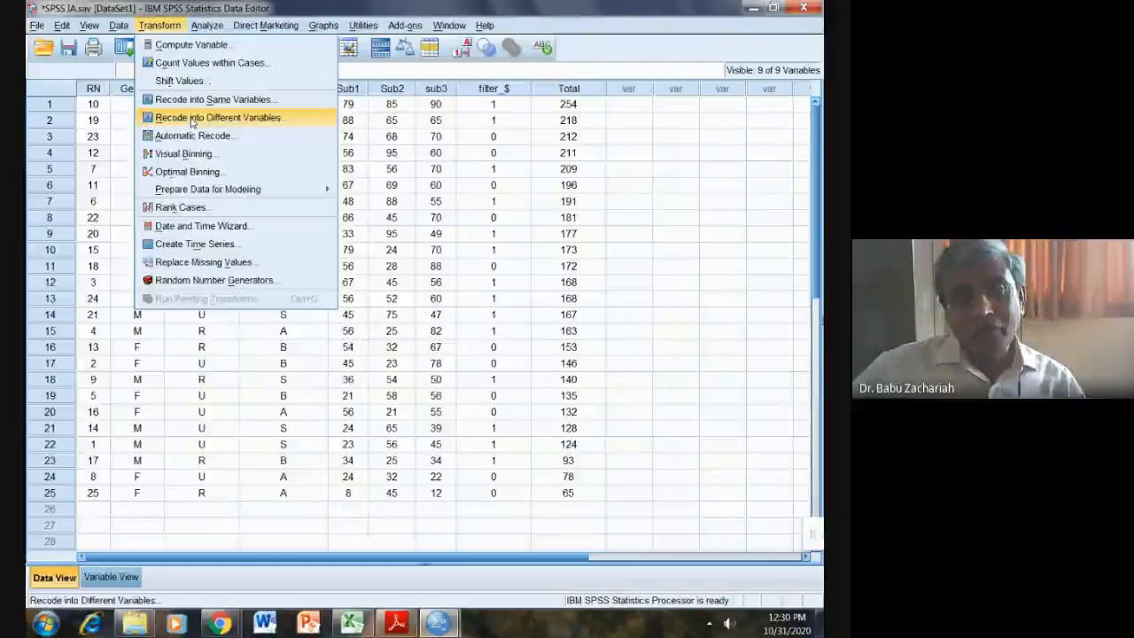
click(190, 118)
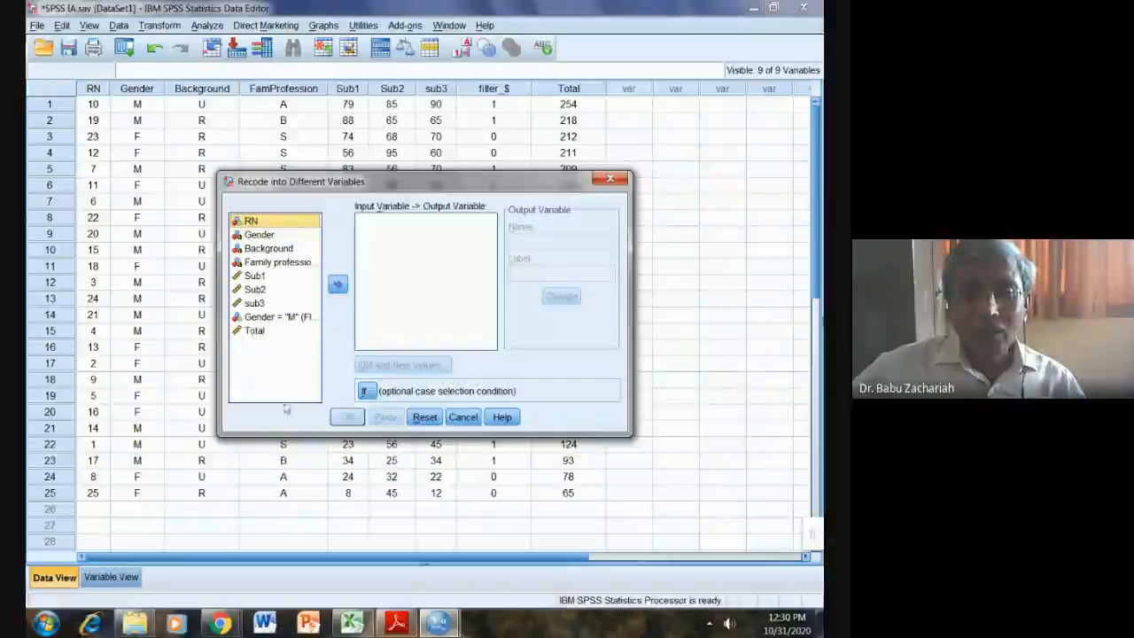
Step: Recode Total into a new output variable named Performance and open Old and New Values
click(256, 333)
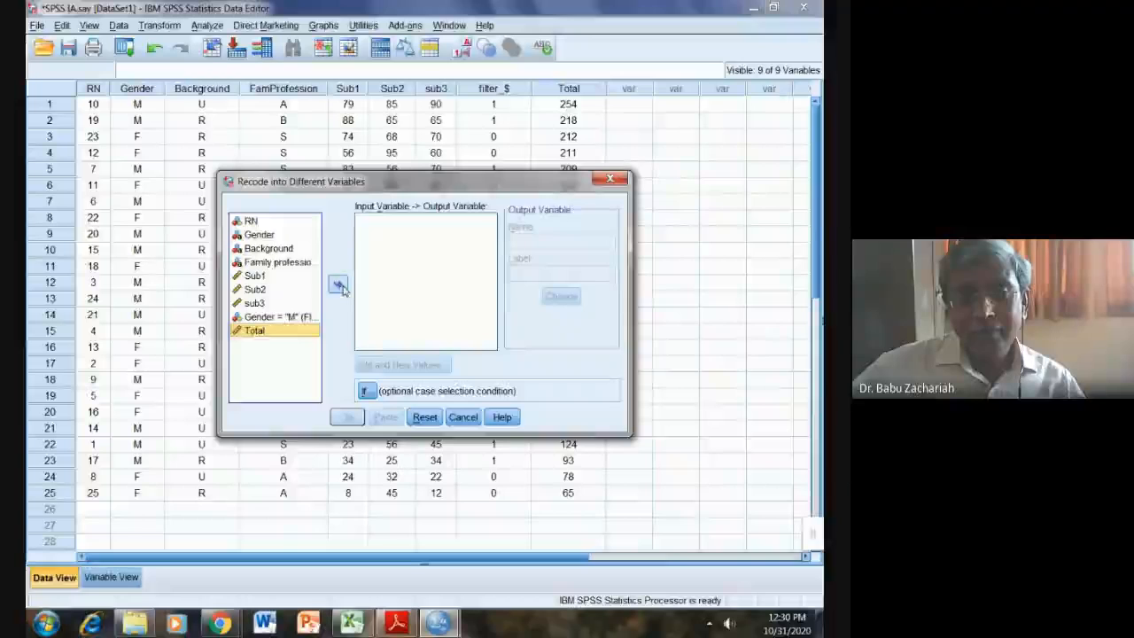
click(338, 285)
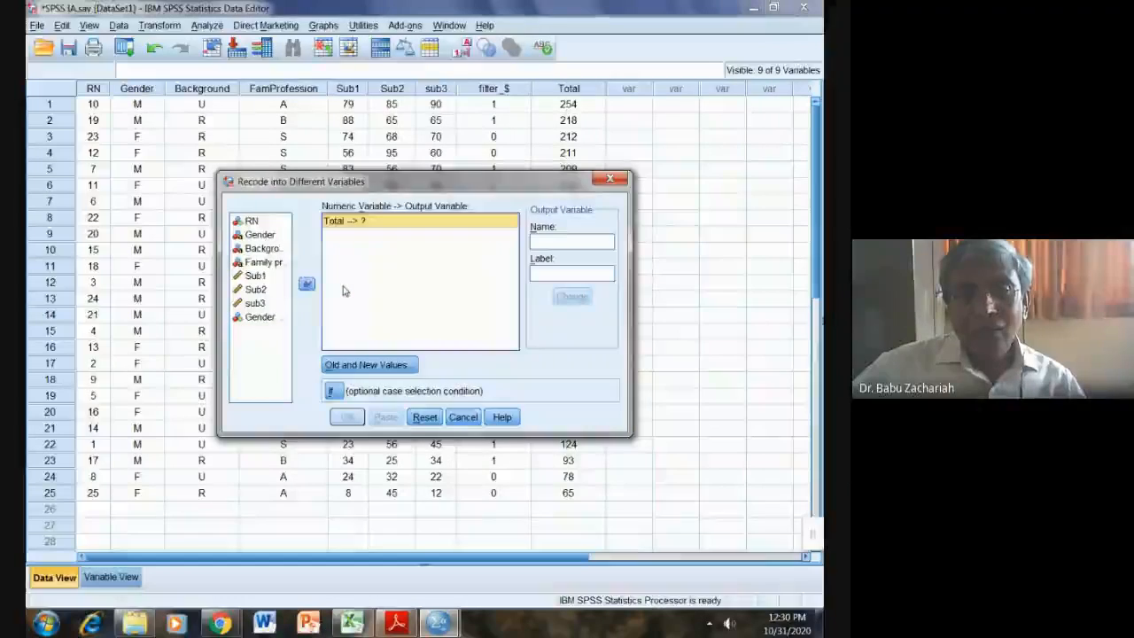
click(537, 243)
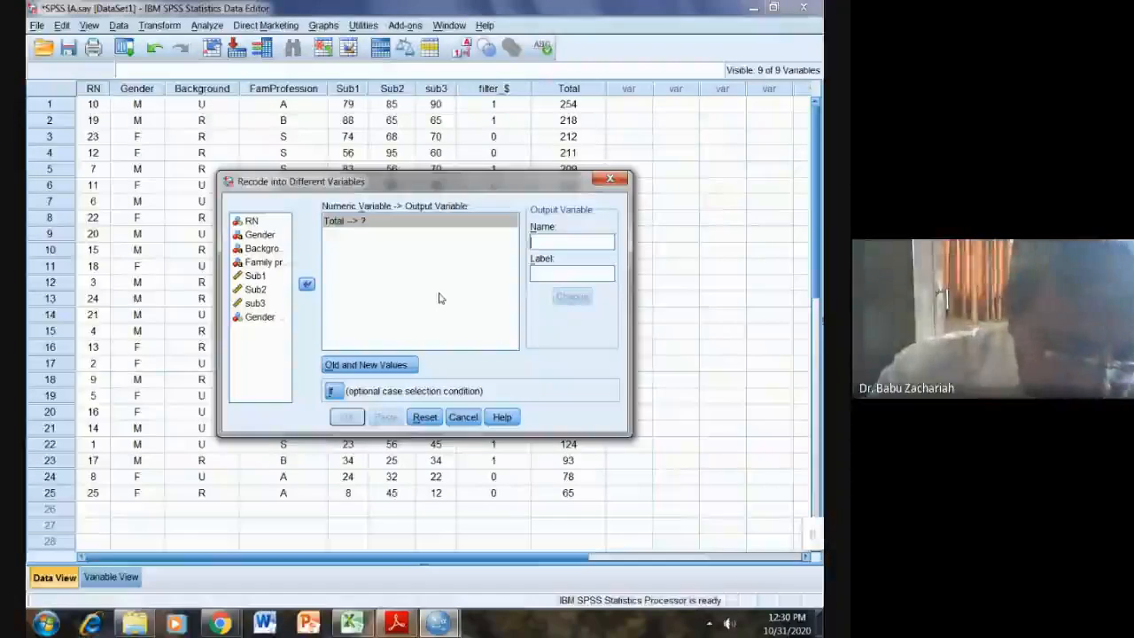
text(Perf)
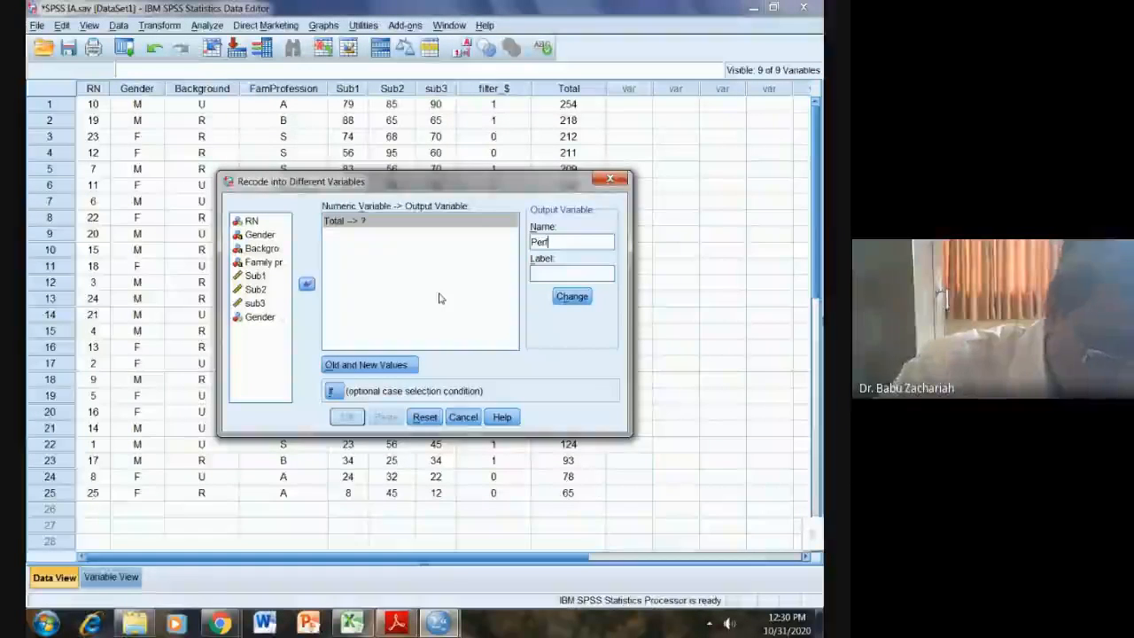
text(orma)
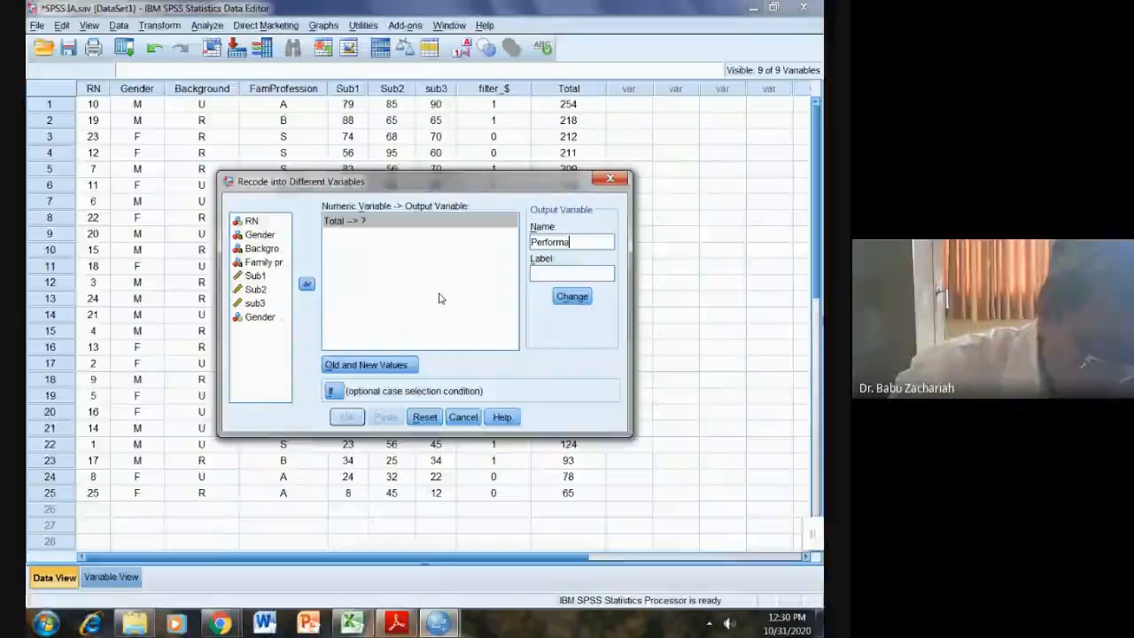
text(nce)
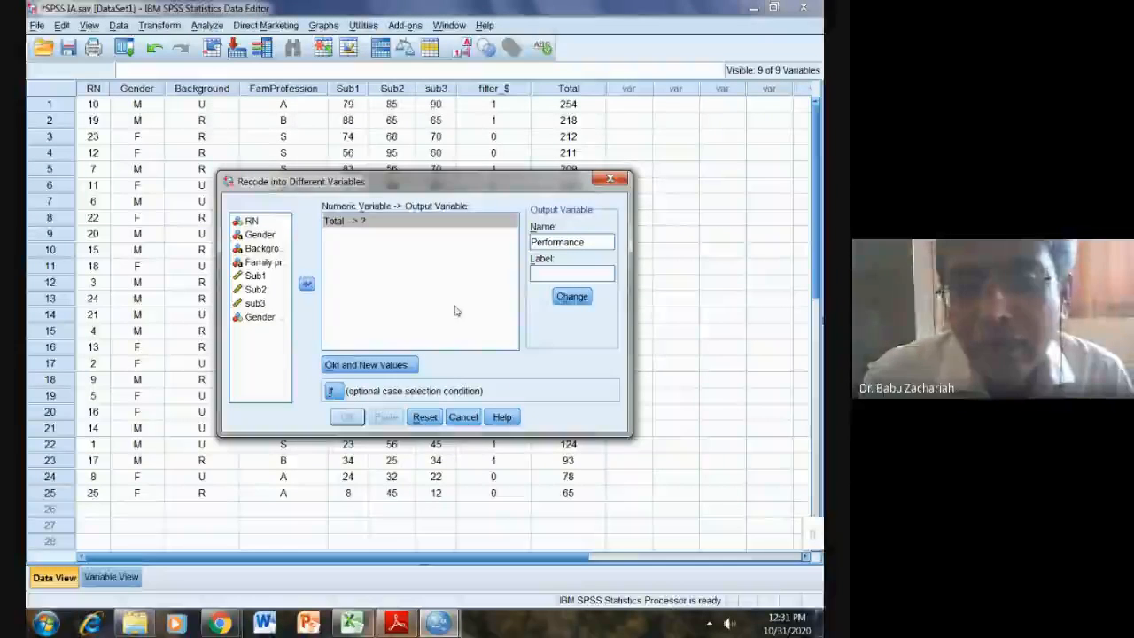
click(572, 297)
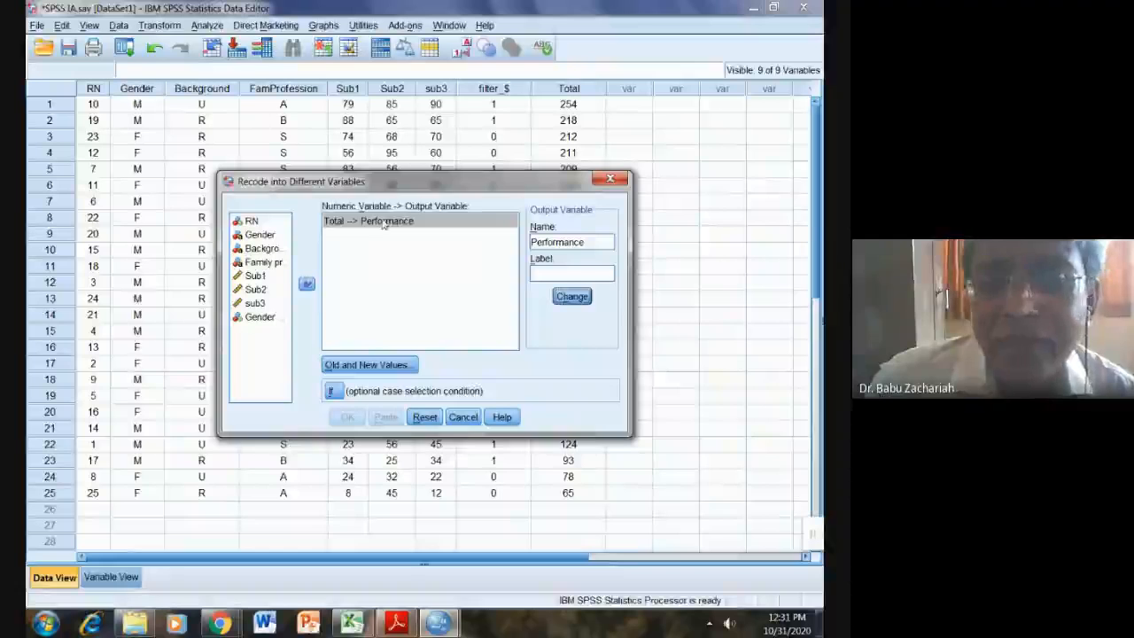
click(368, 372)
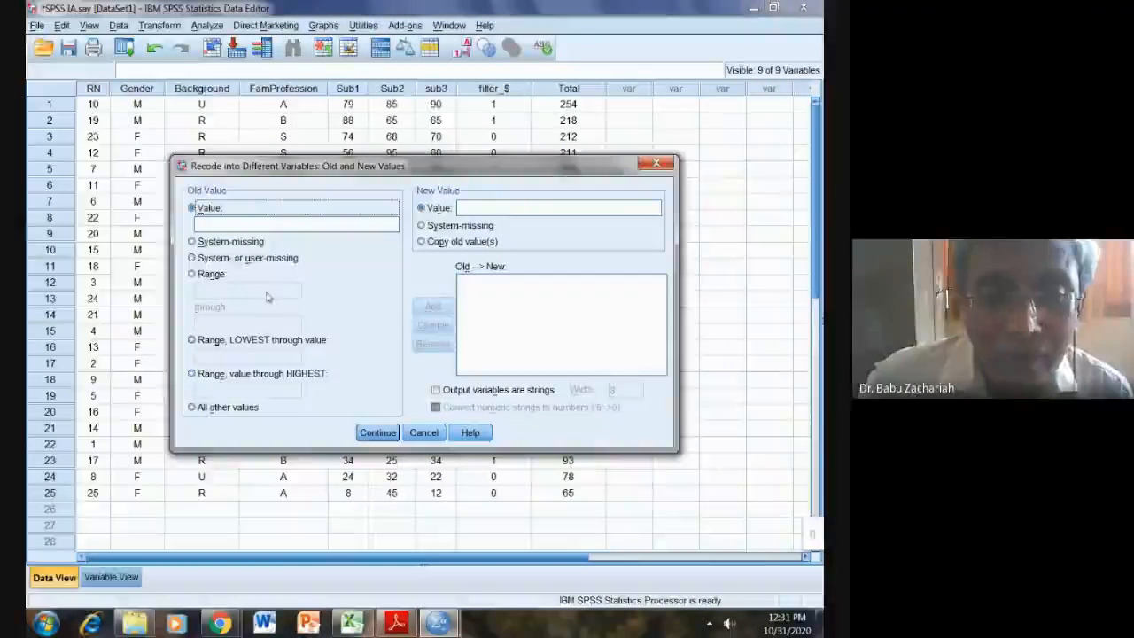
Step: Add a string-output recode rule mapping the range 0 through 119 to 'Poor'
click(191, 275)
click(199, 290)
text(0)
click(206, 321)
text(1)
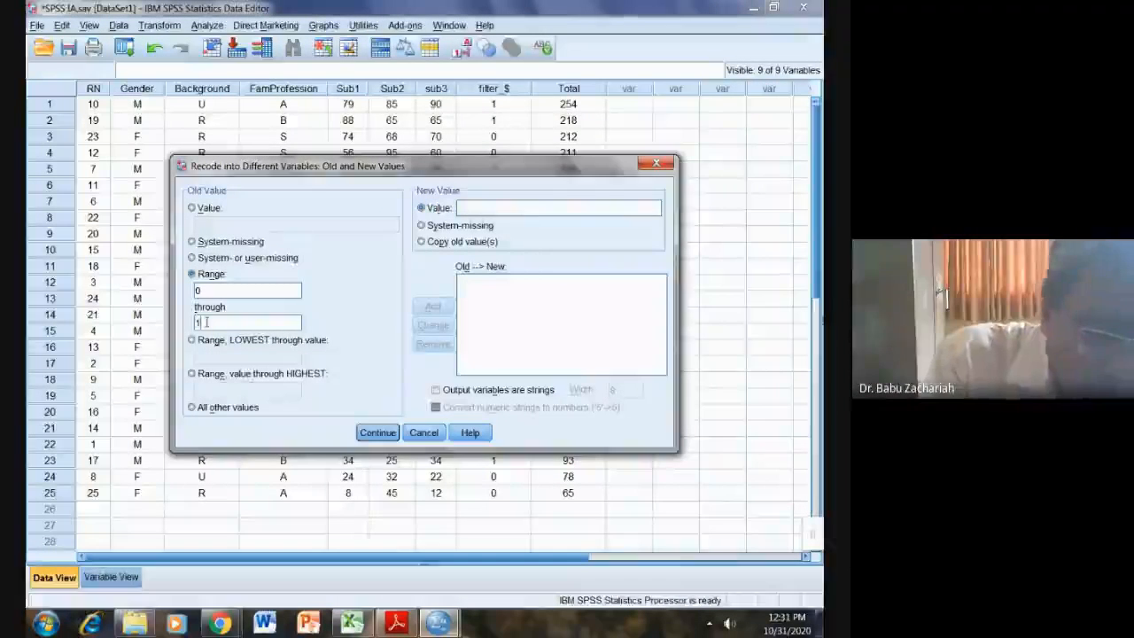
text(1)
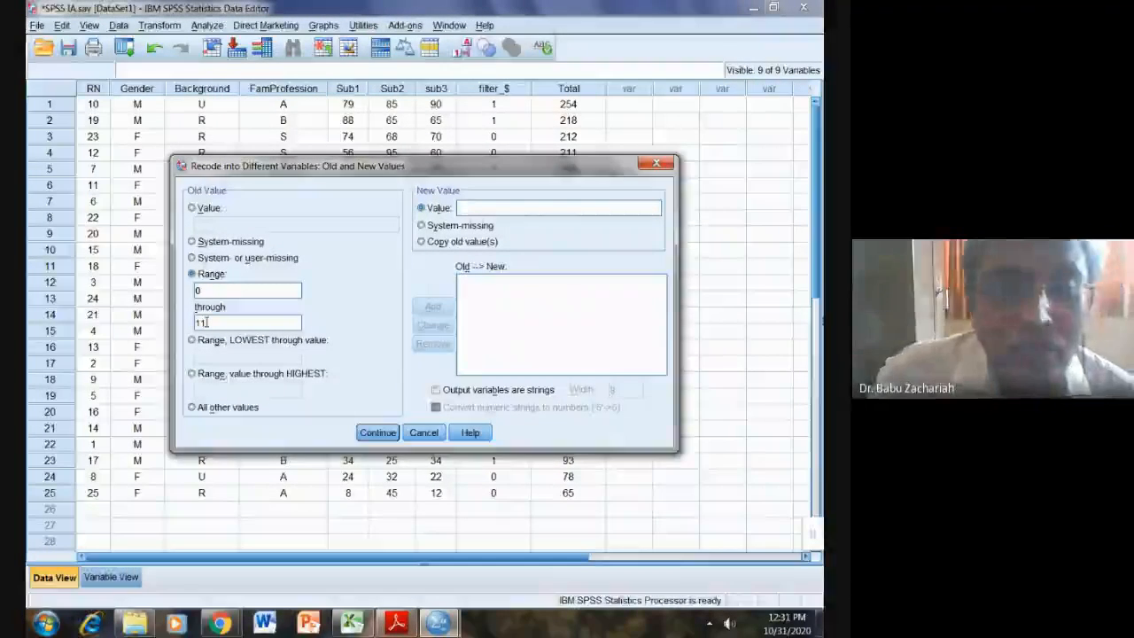
text(9)
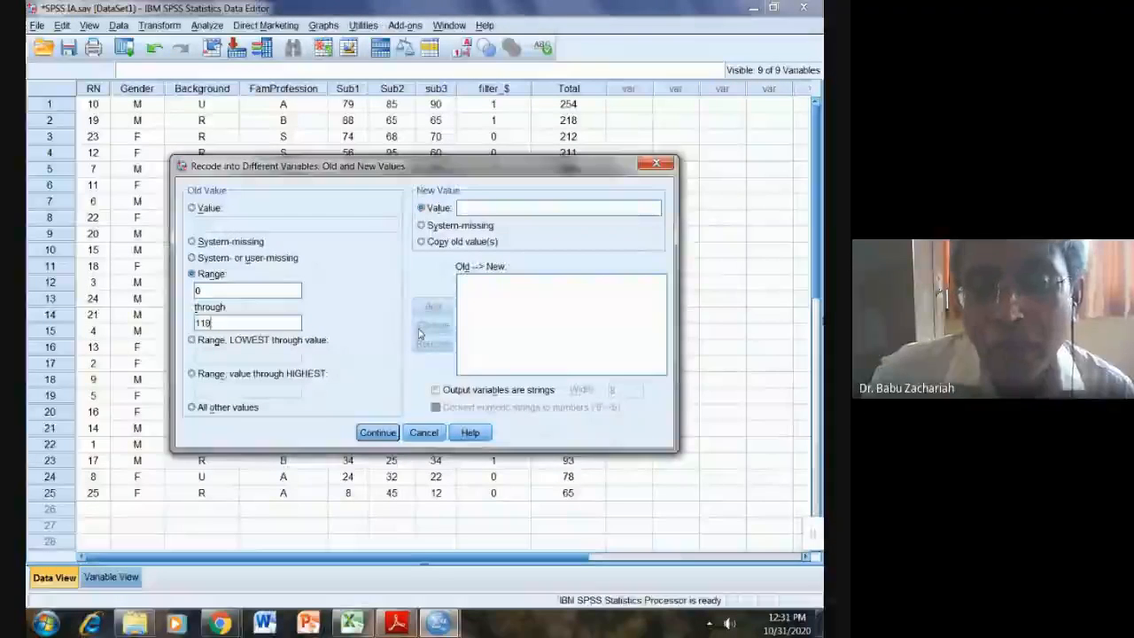
click(476, 209)
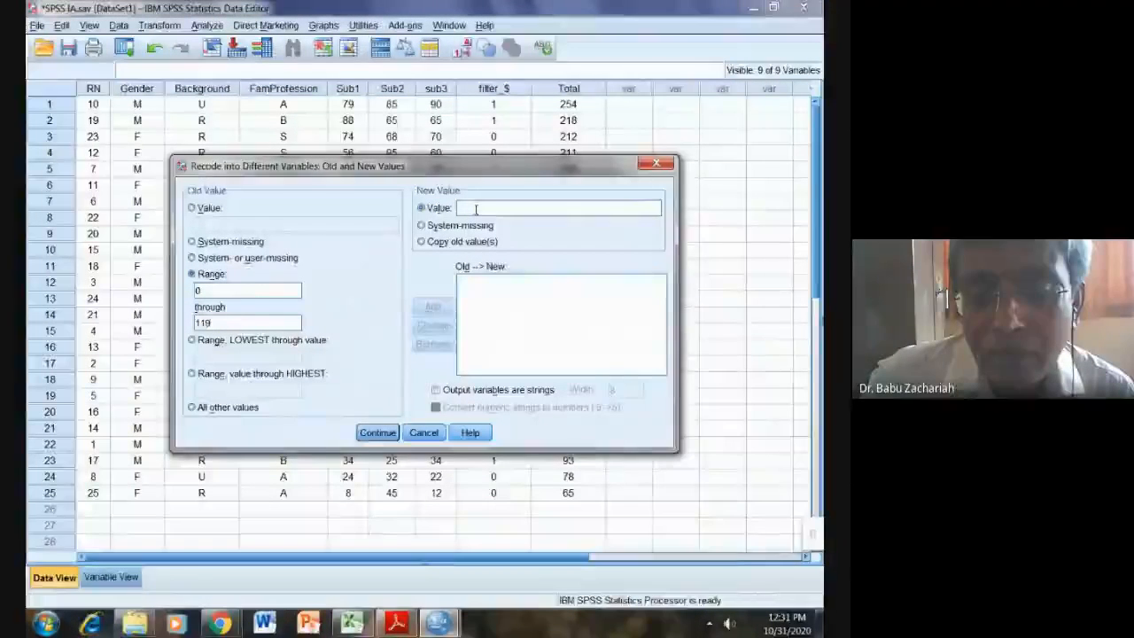
click(436, 389)
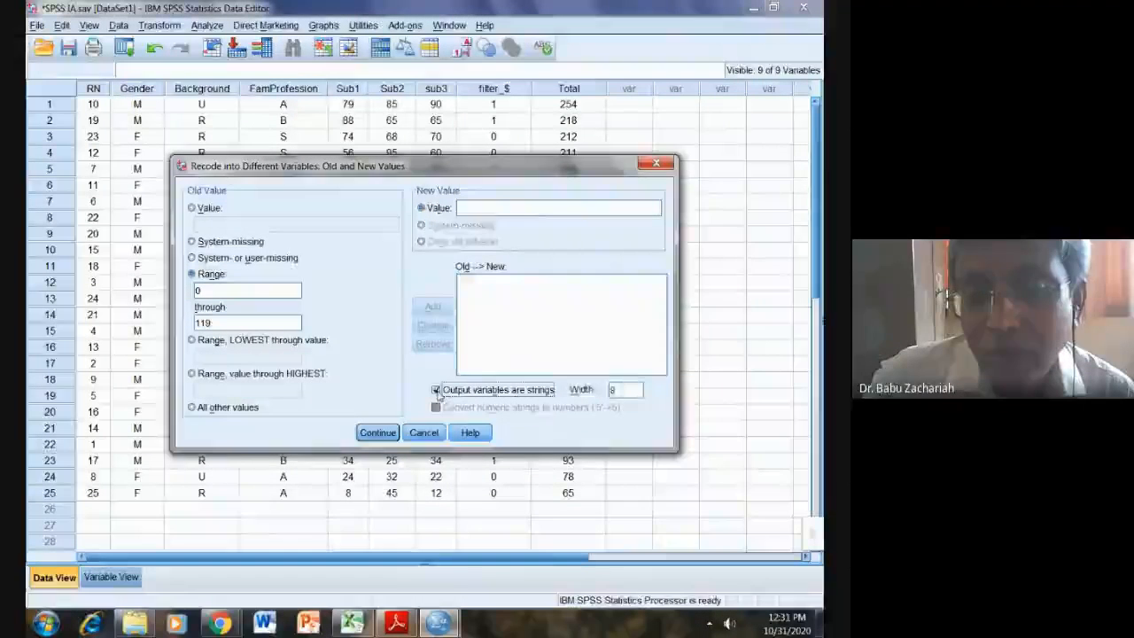
click(476, 210)
text(Poor)
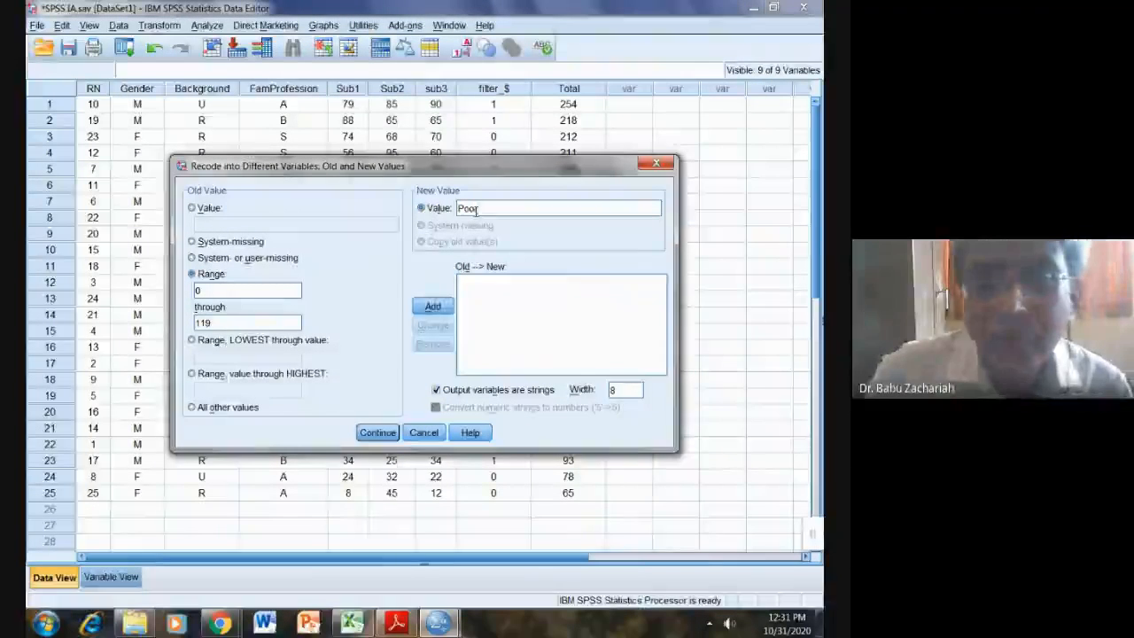
click(432, 308)
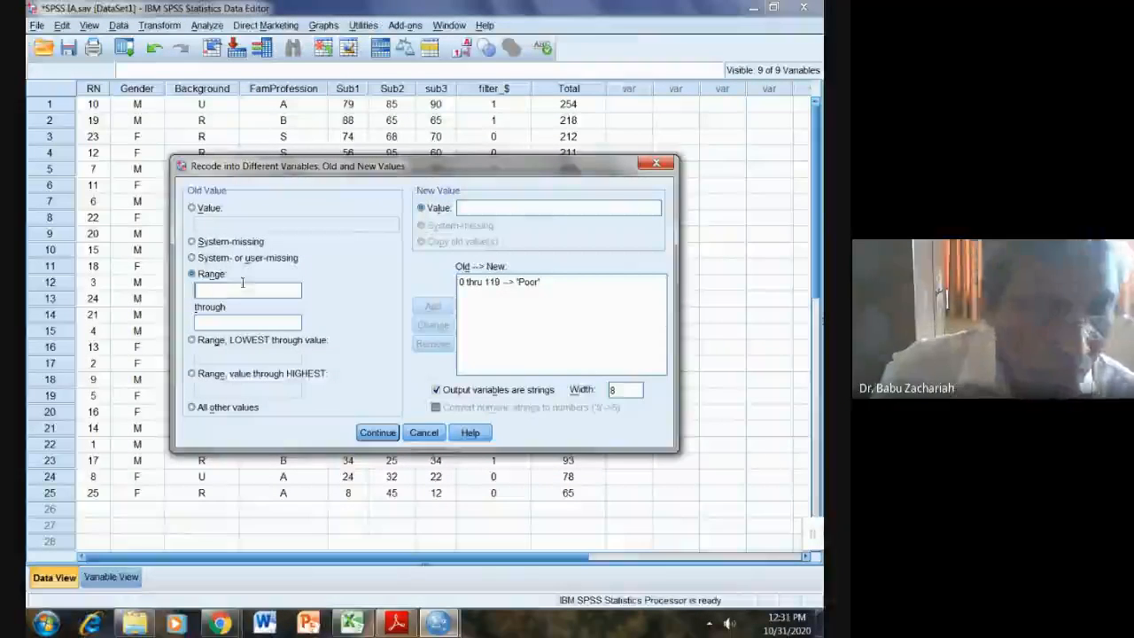
Step: Add the rule mapping the range 120 through 180 to 'Moderate'
text(12)
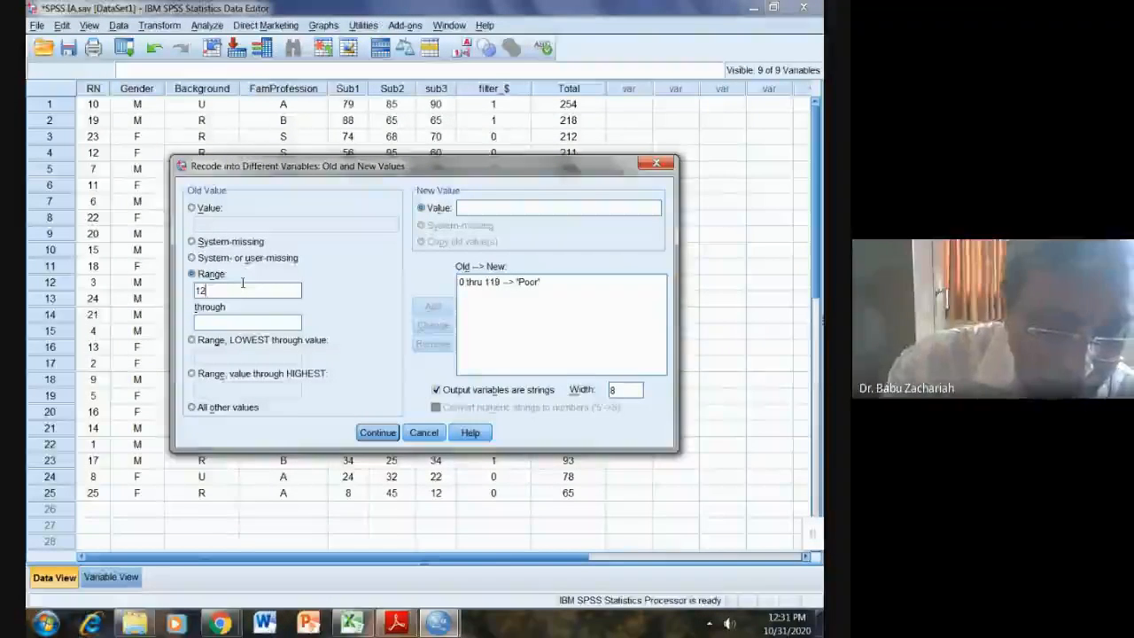
text(0)
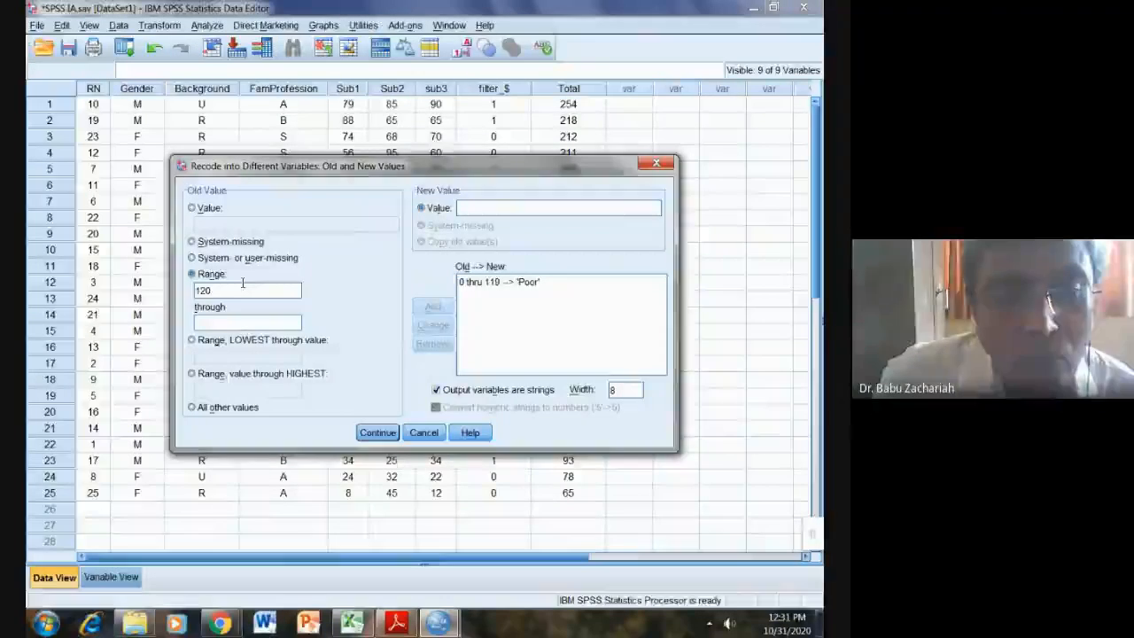
click(216, 324)
text(180)
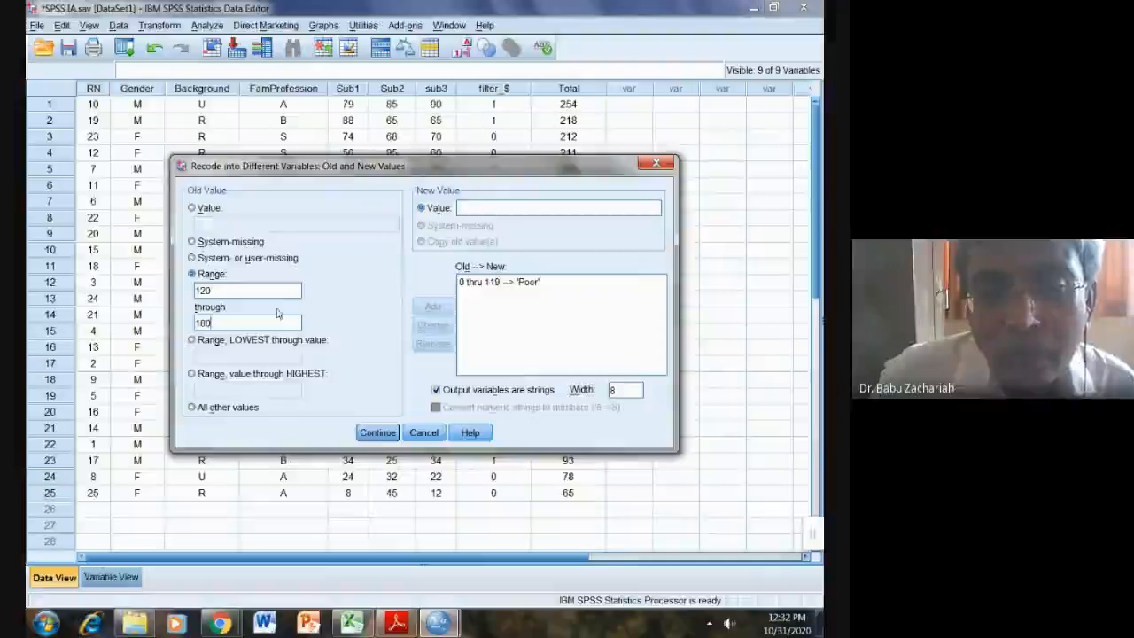
click(469, 208)
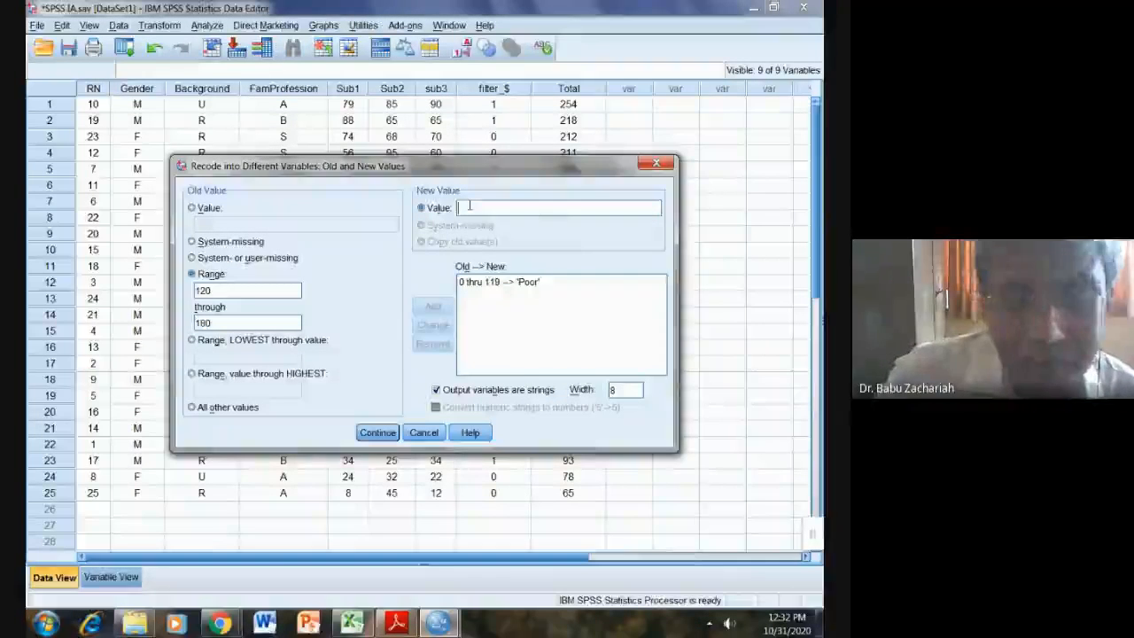
text(Moderate)
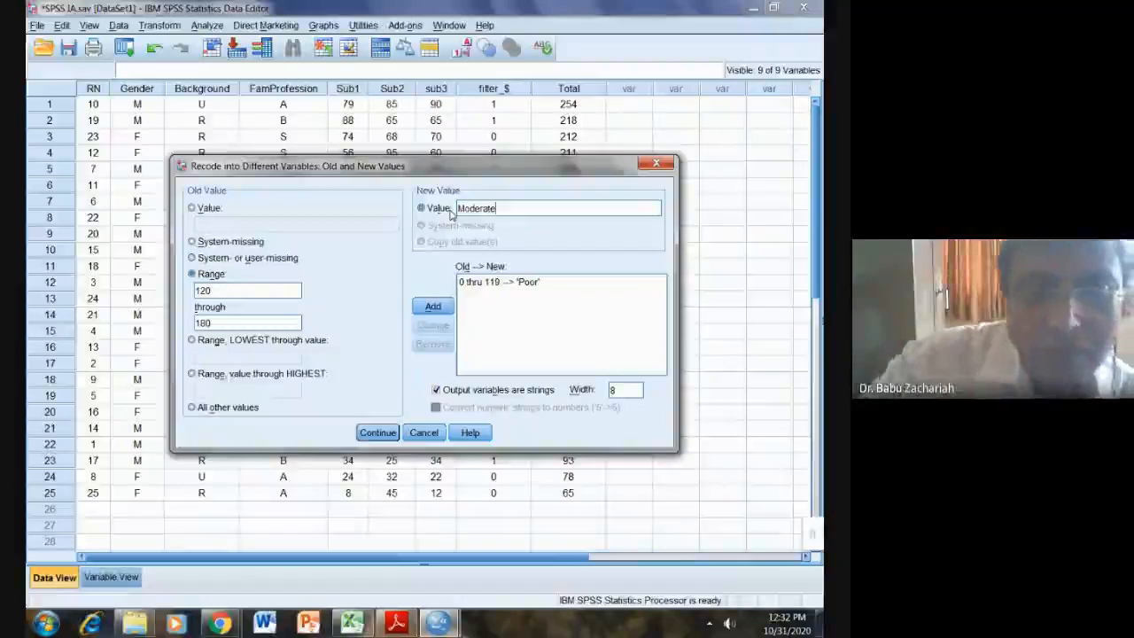
click(433, 309)
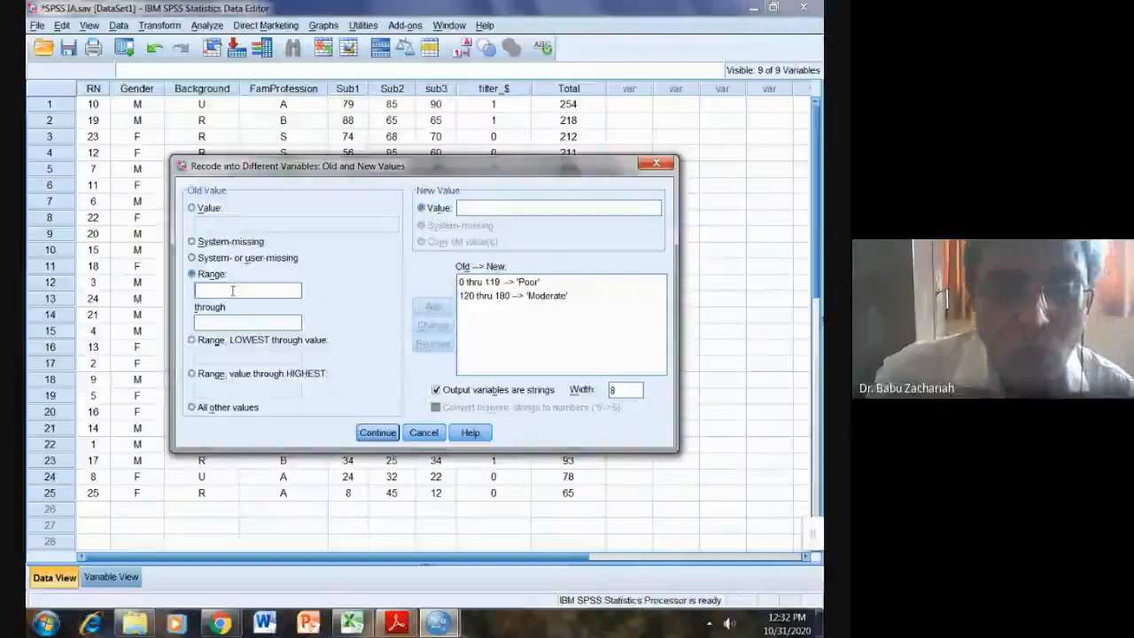
Step: Add the rule mapping 181 through 300 to 'Good' and confirm the old and new values
text(181)
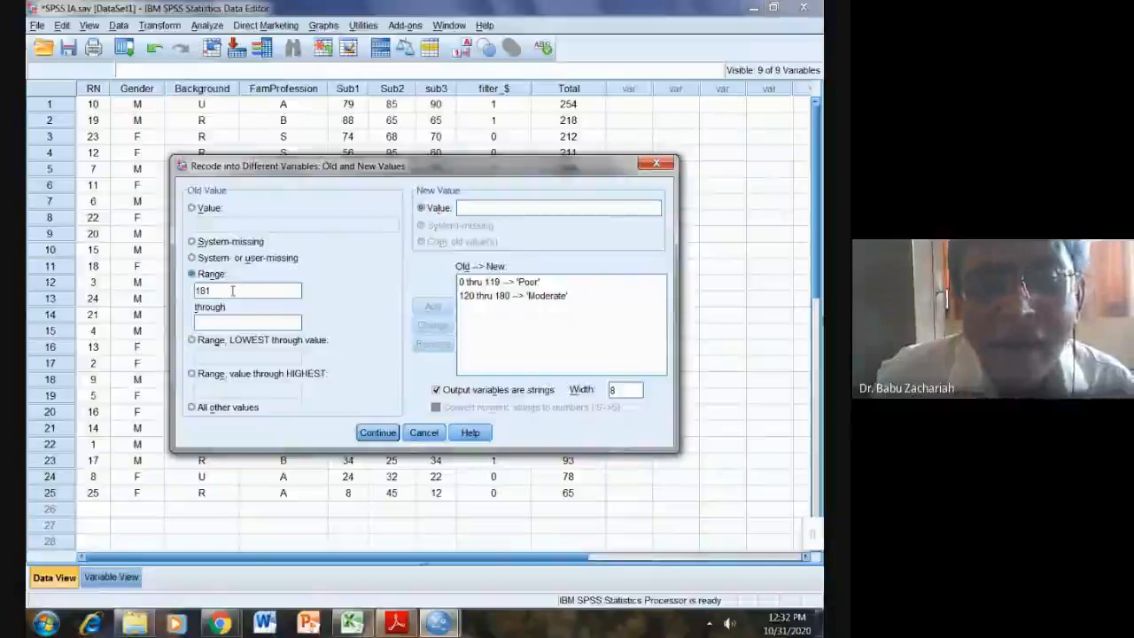
click(217, 321)
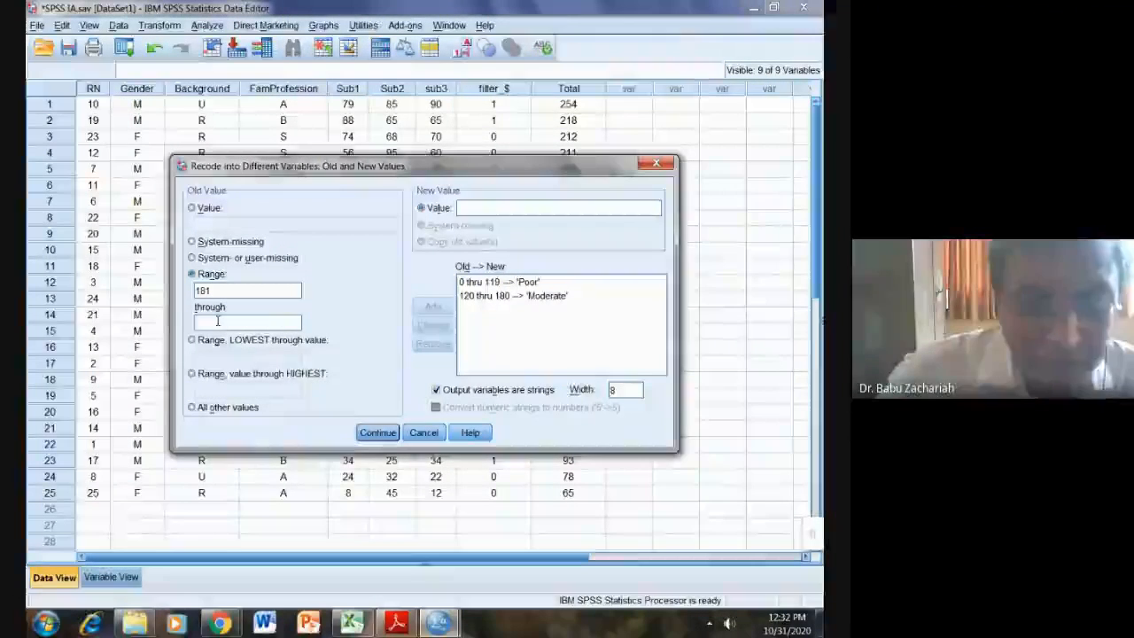
text(3000)
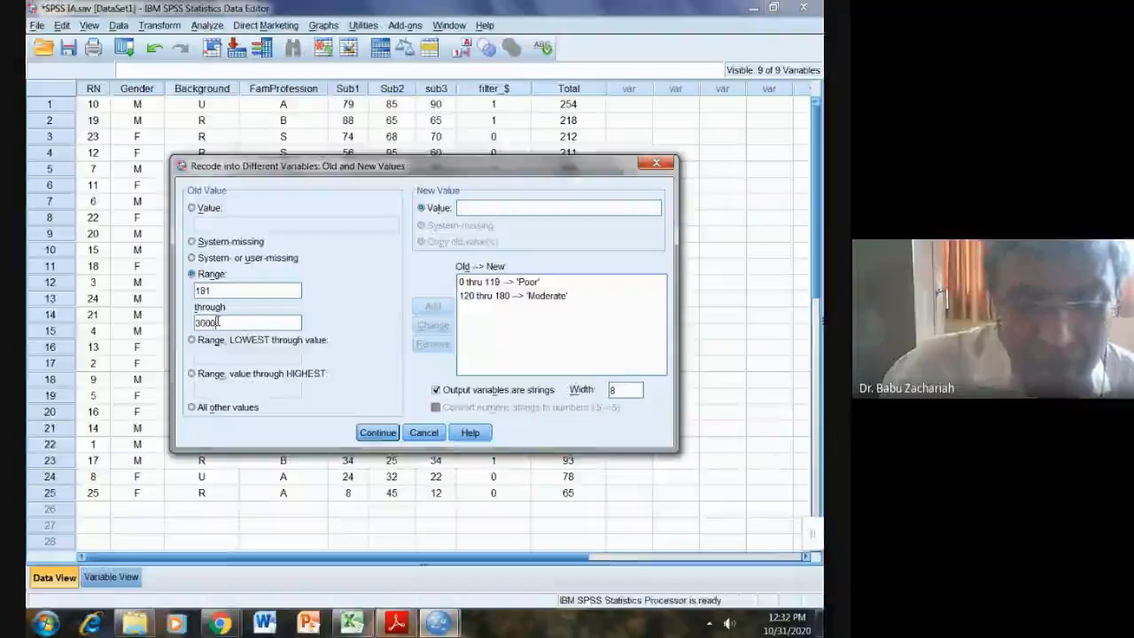
key(BackSpace)
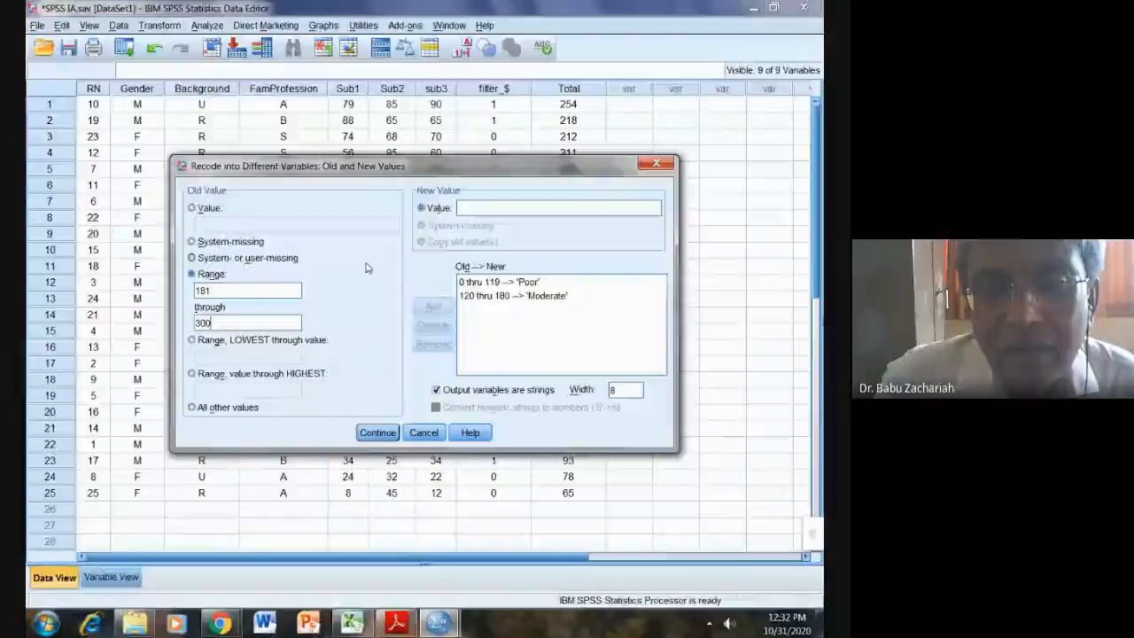
click(436, 213)
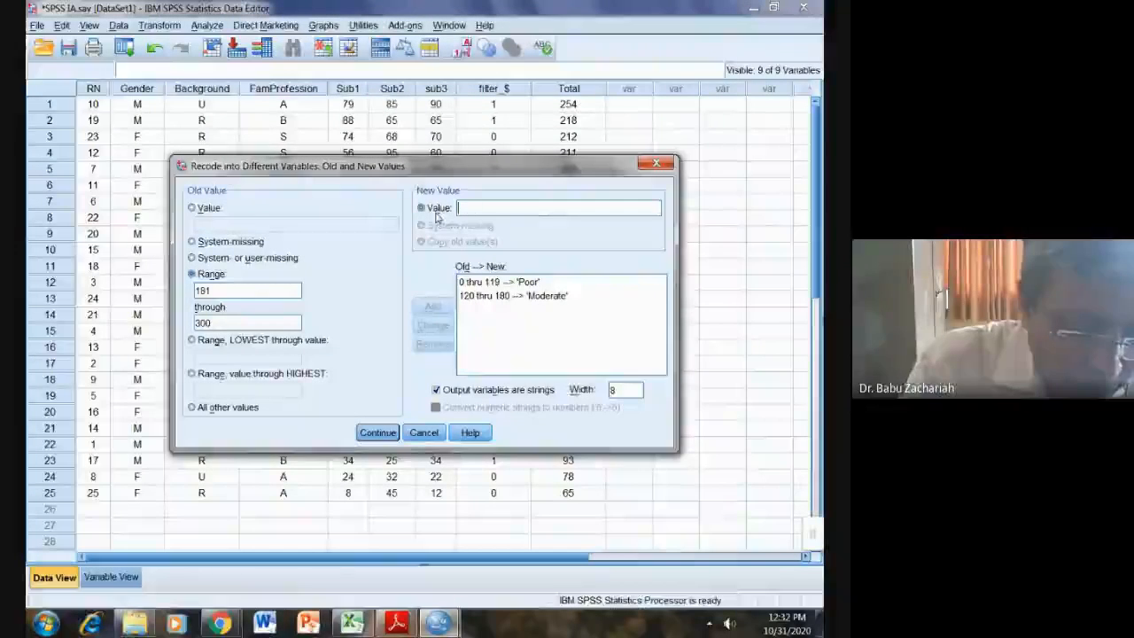
text(Good)
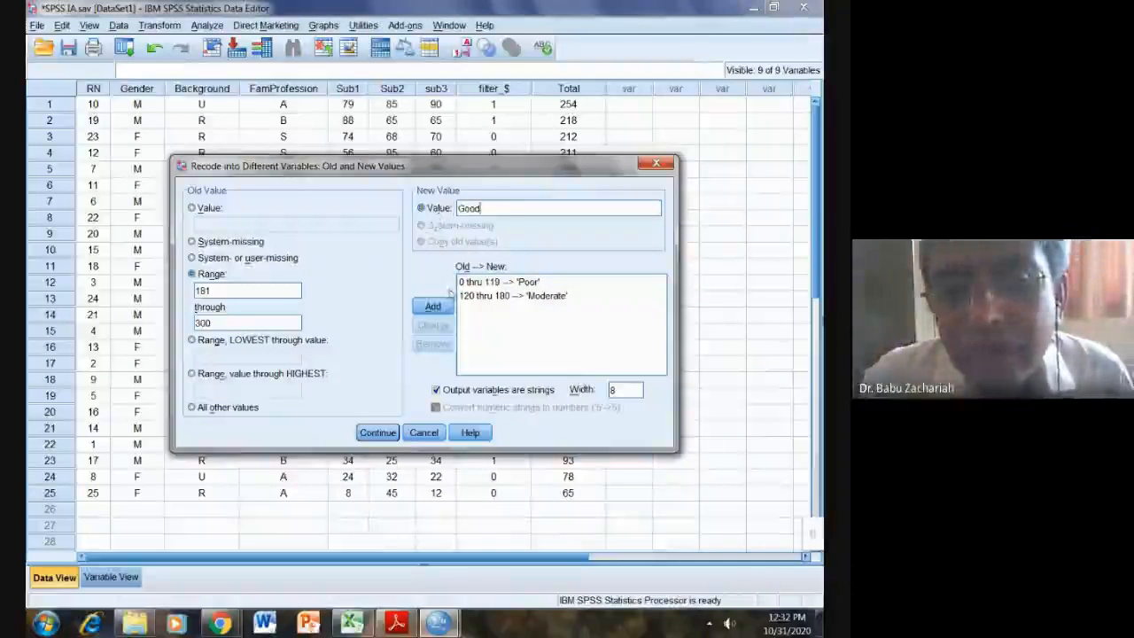
click(432, 309)
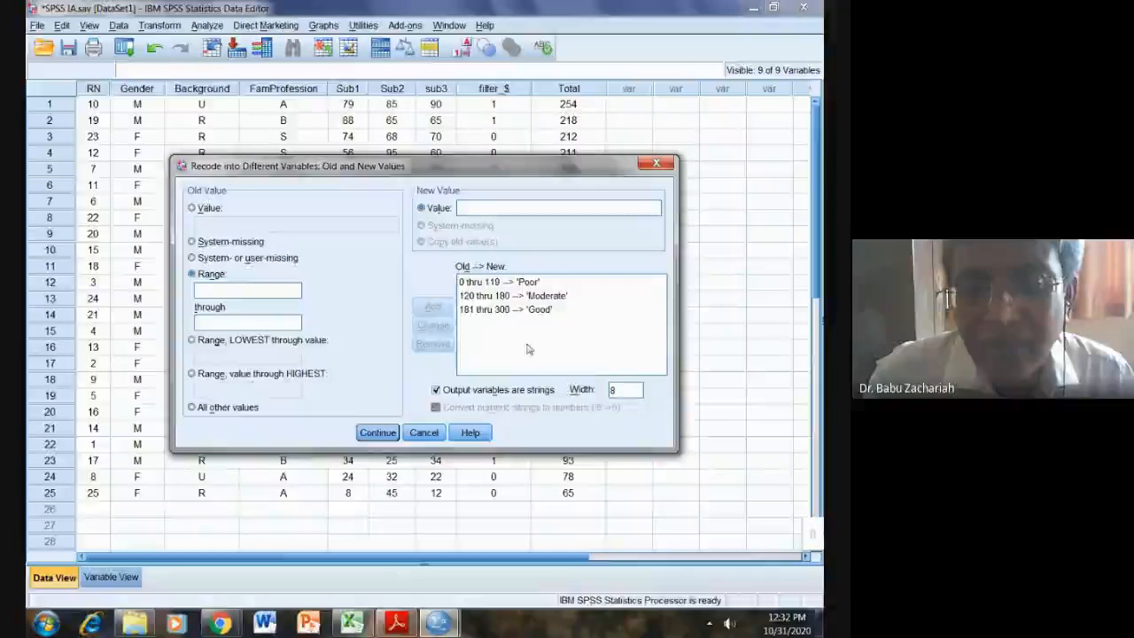
click(379, 432)
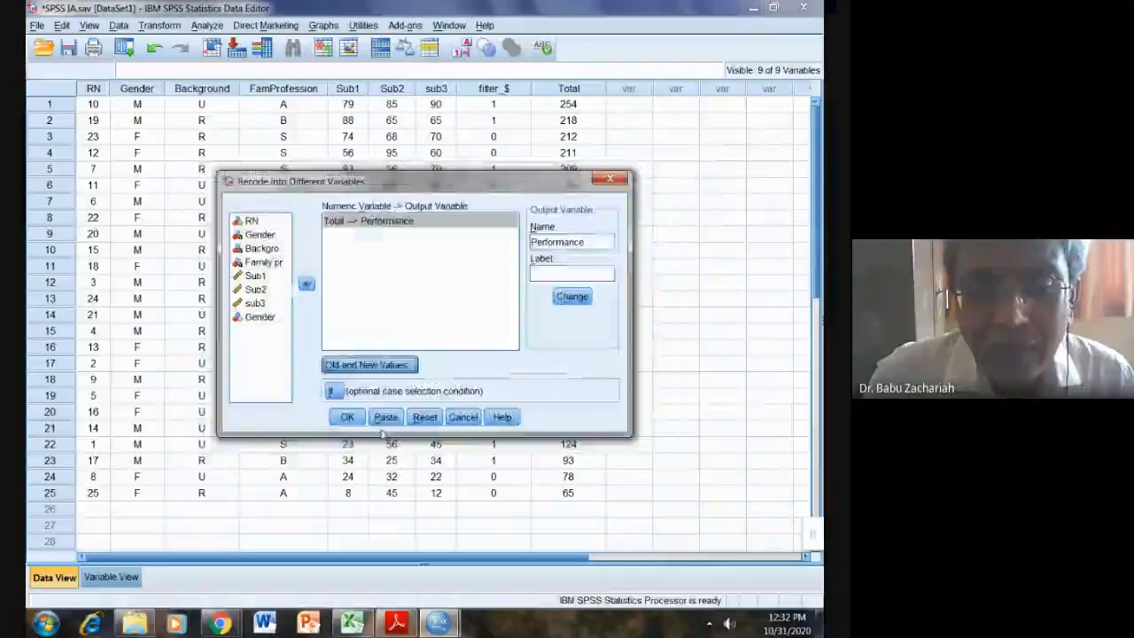
Step: Run the recode to create Performance and bring the SPSS IA.sav data editor forward
click(349, 417)
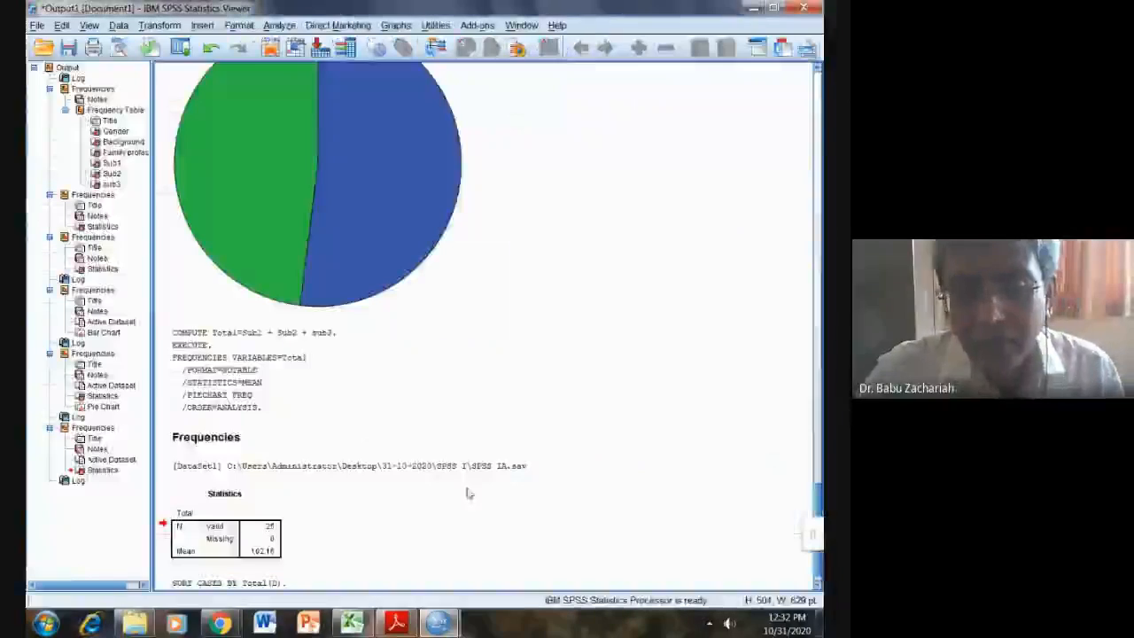
mouse_move(438, 623)
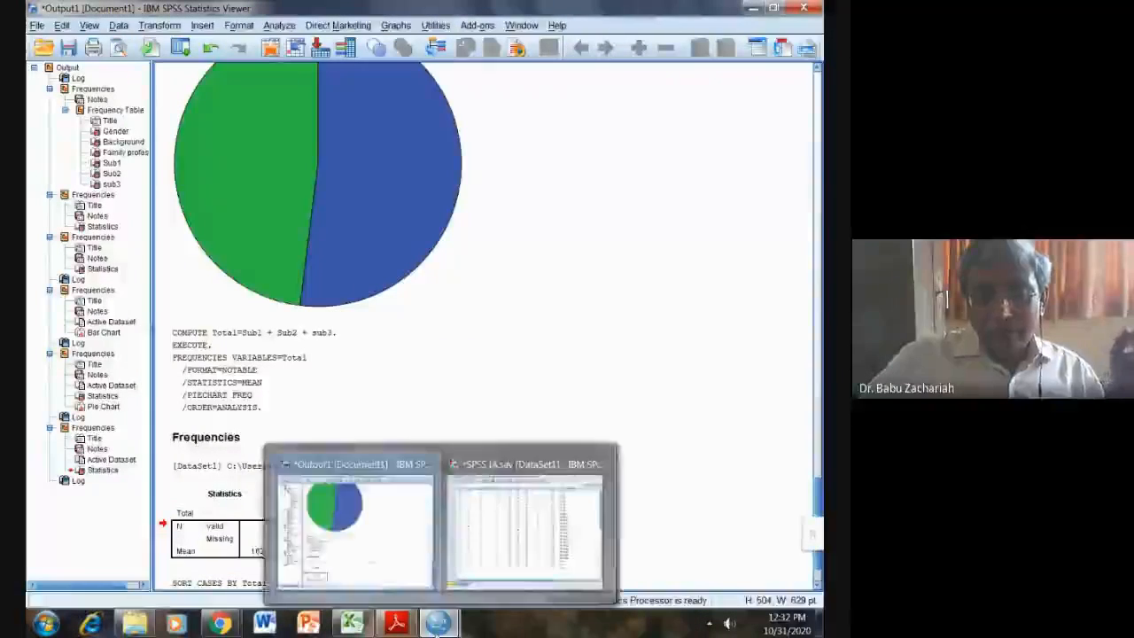
click(505, 562)
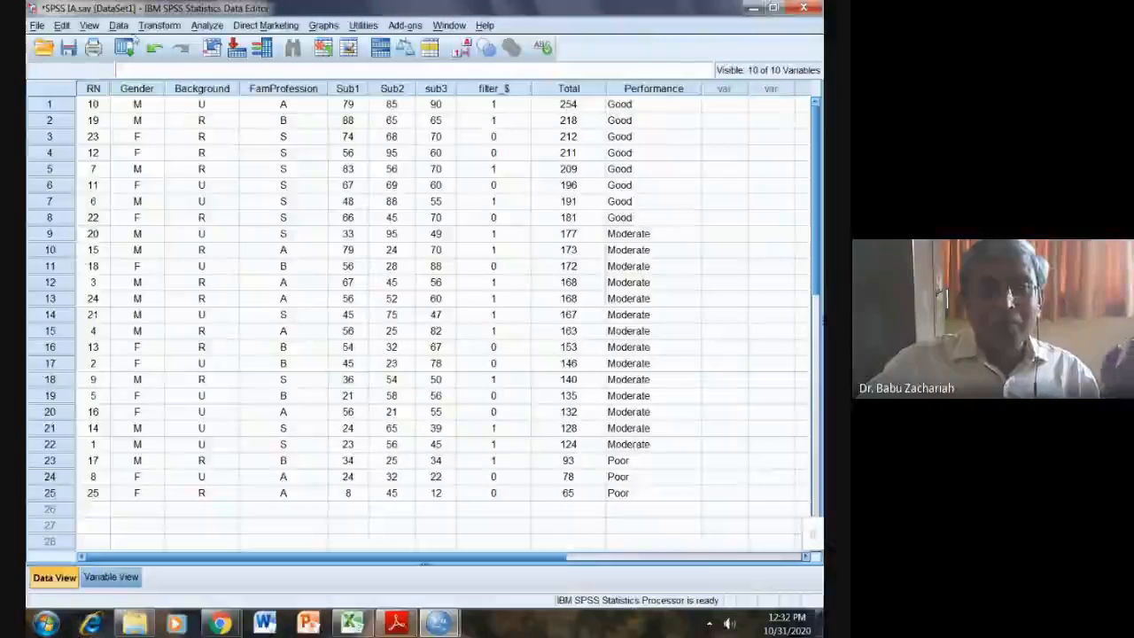
Step: Sort the cases in ascending RN order instead of by Total, then return to the data editor
click(118, 25)
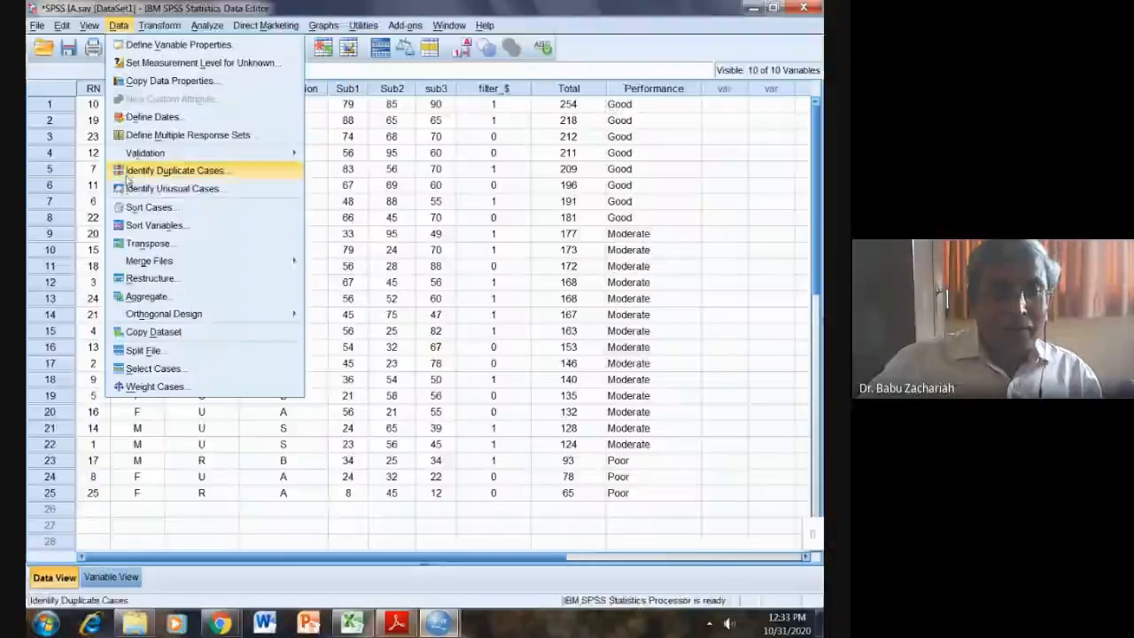
click(133, 207)
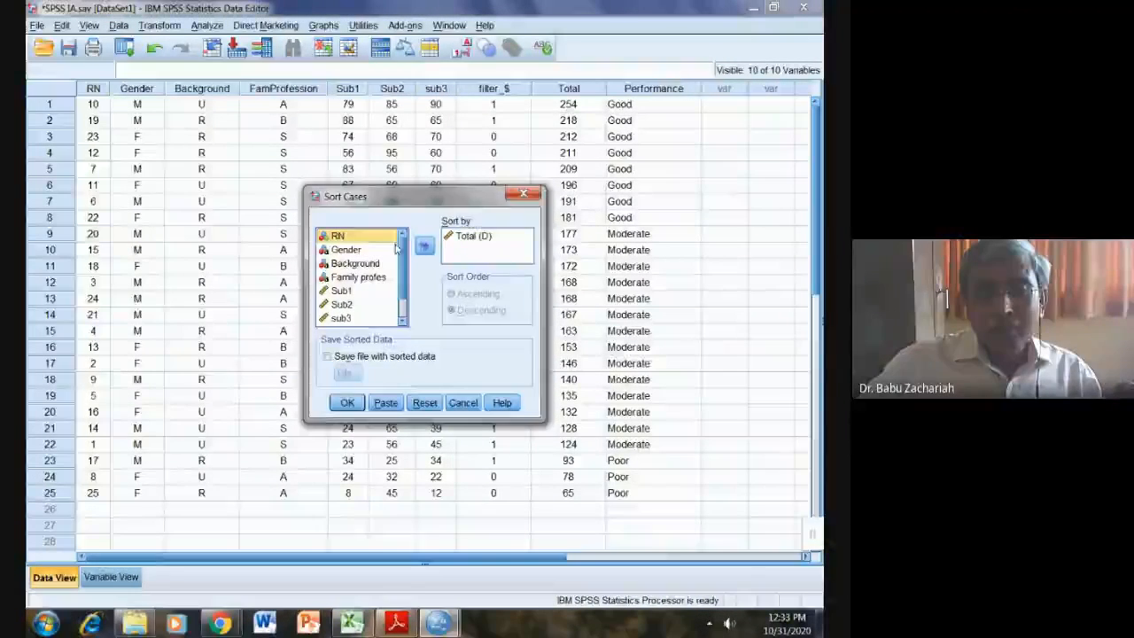
click(450, 239)
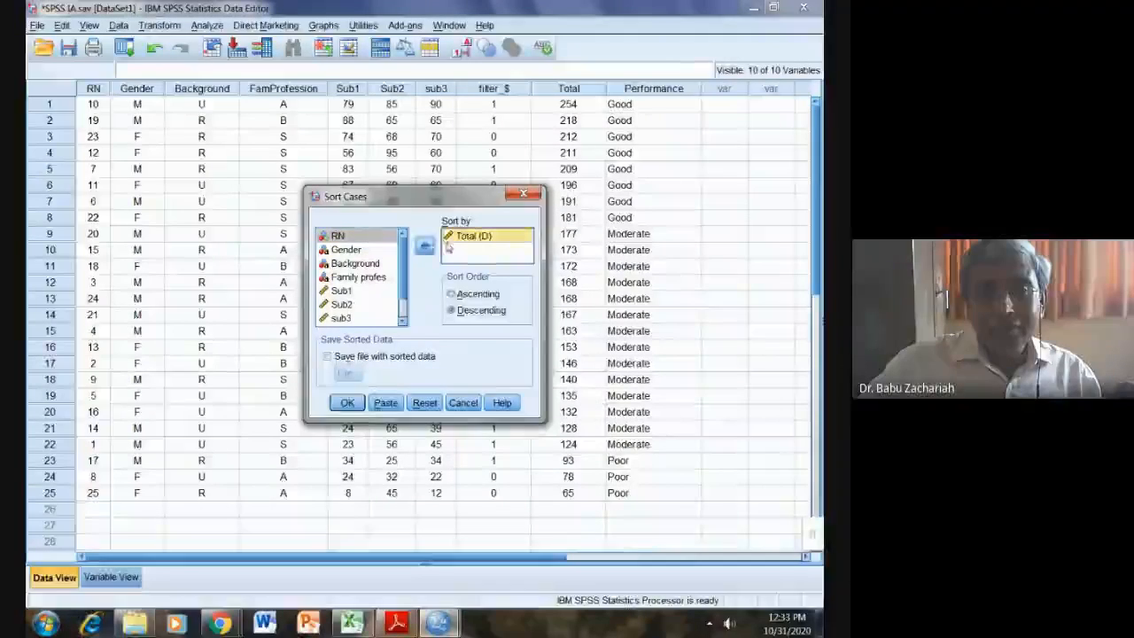
click(424, 245)
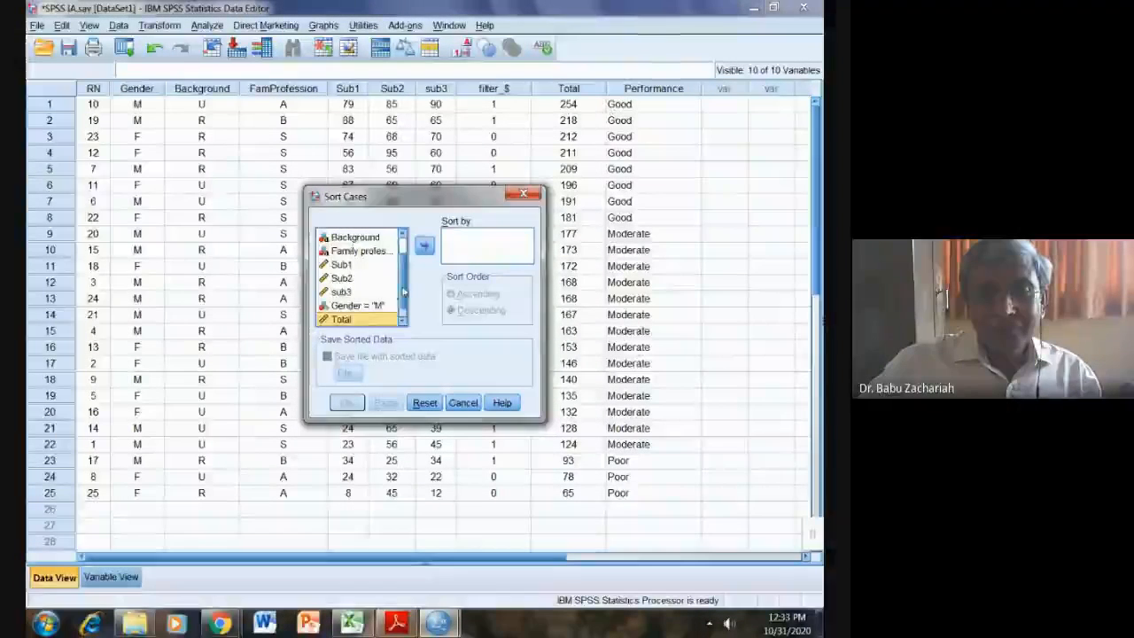
scroll(403, 293, up, 2)
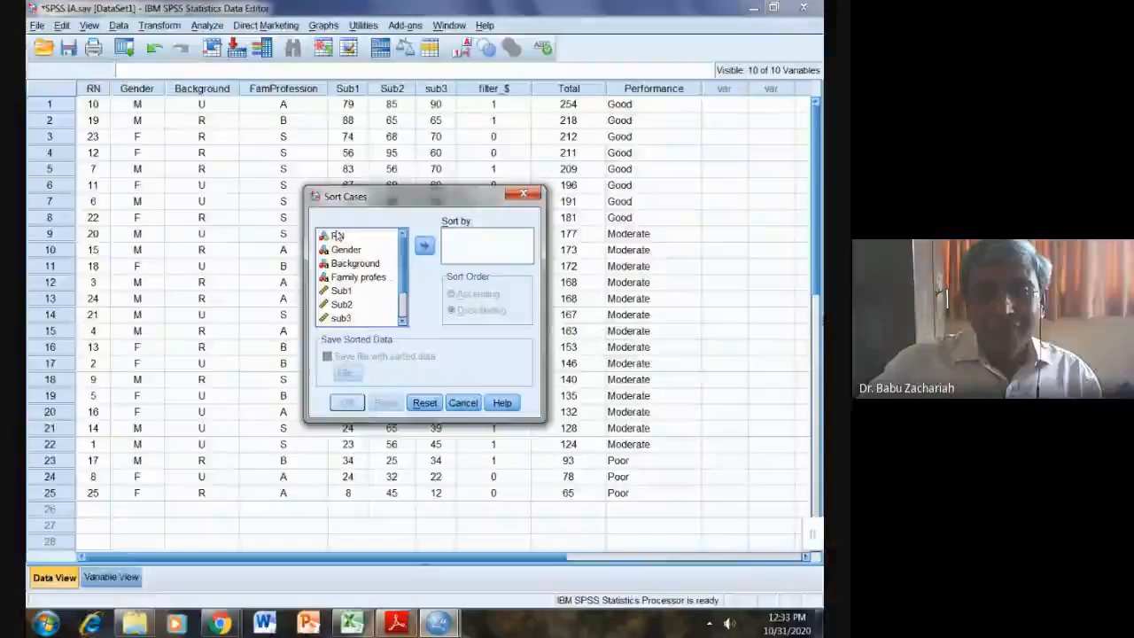
click(338, 235)
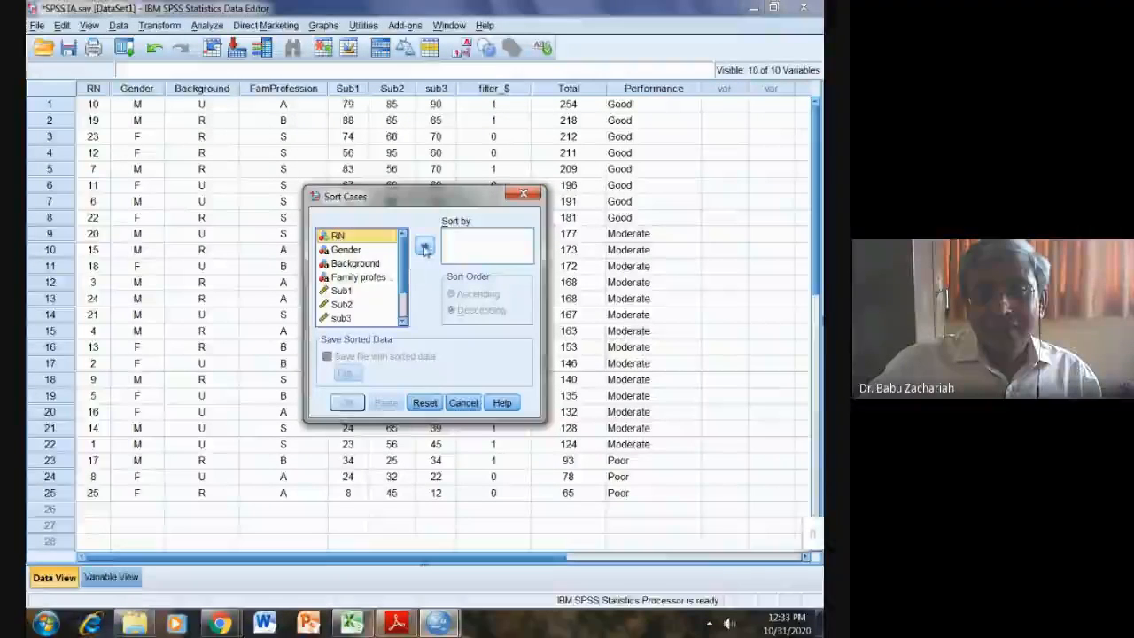
click(424, 247)
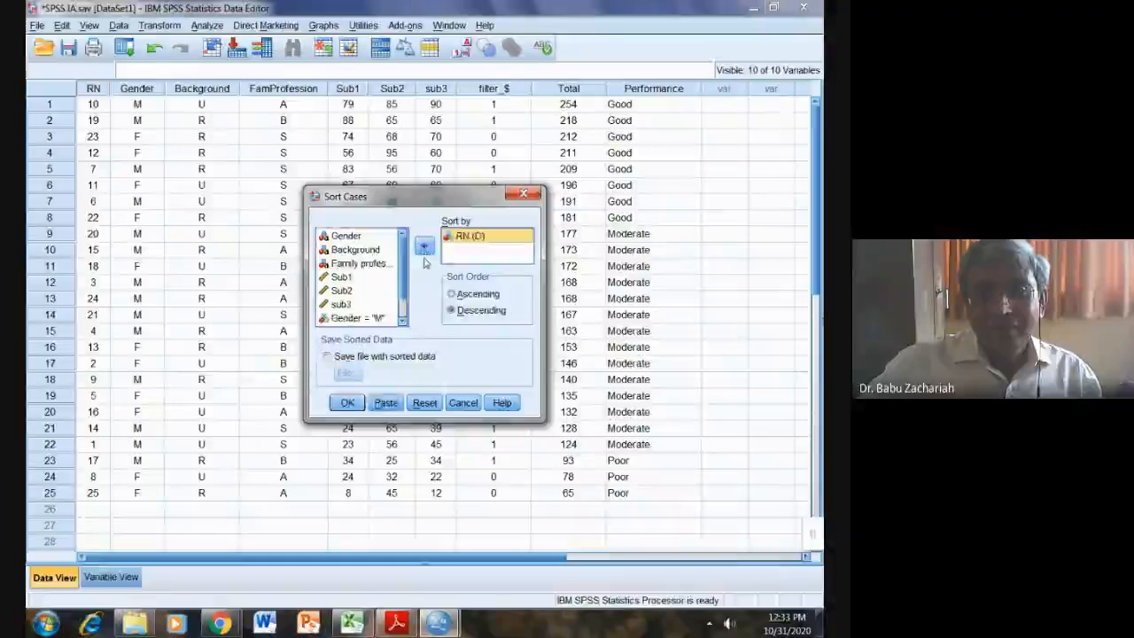
click(452, 294)
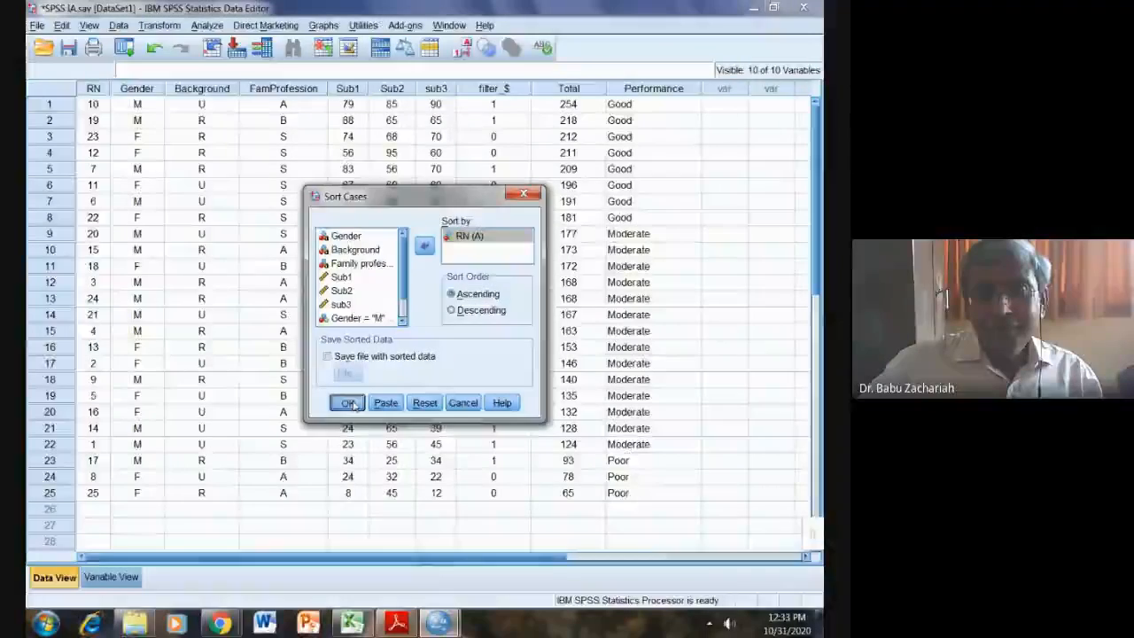
click(348, 404)
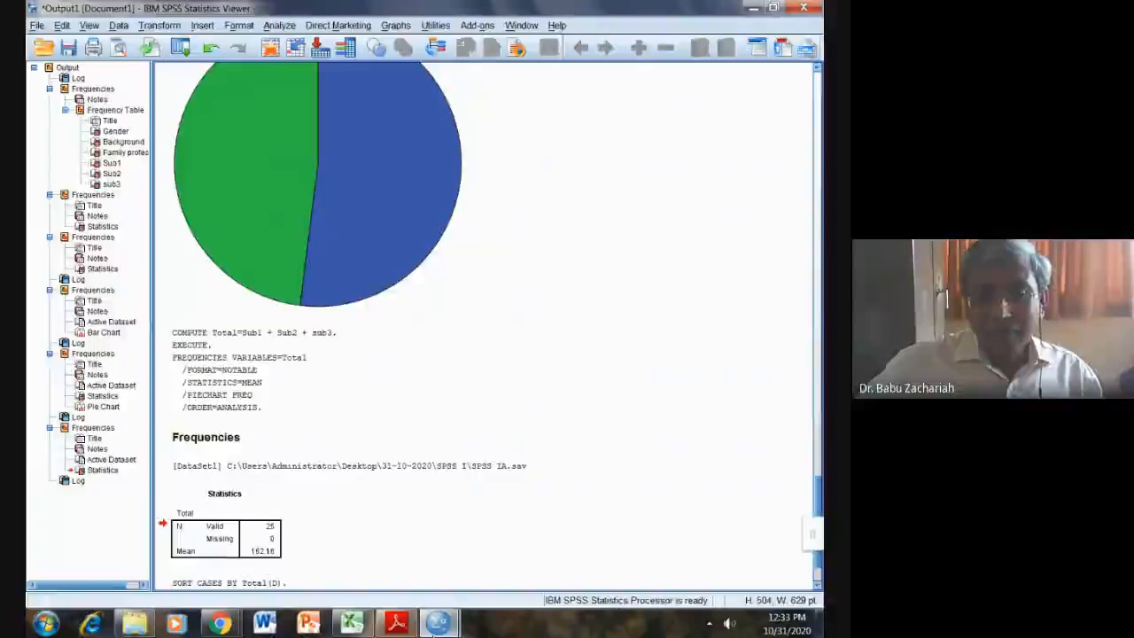
mouse_move(438, 624)
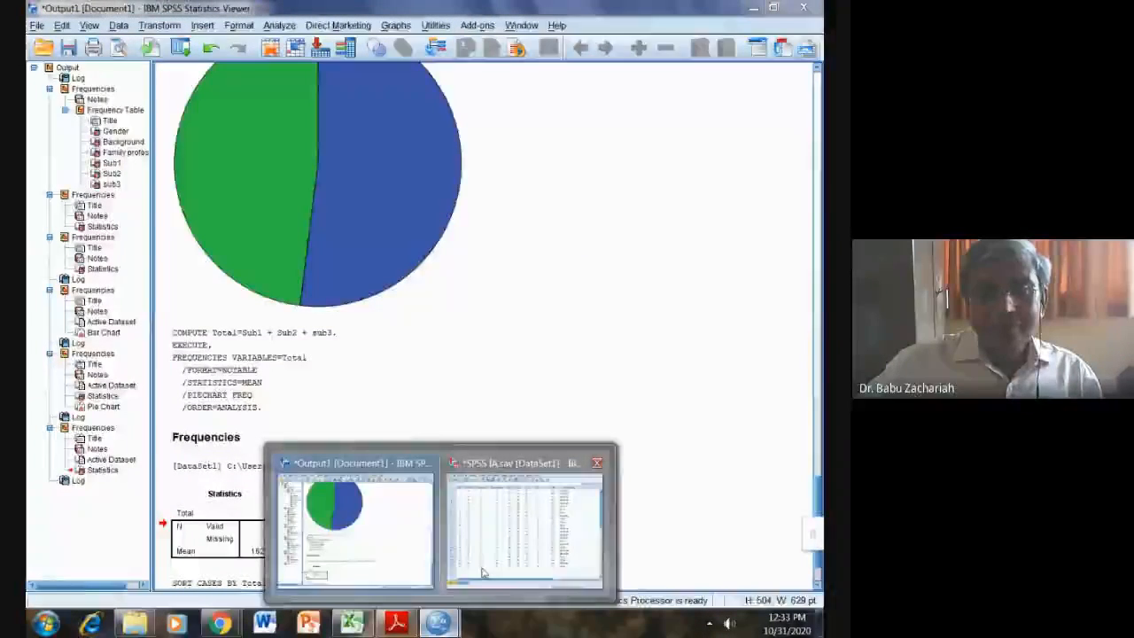
click(484, 572)
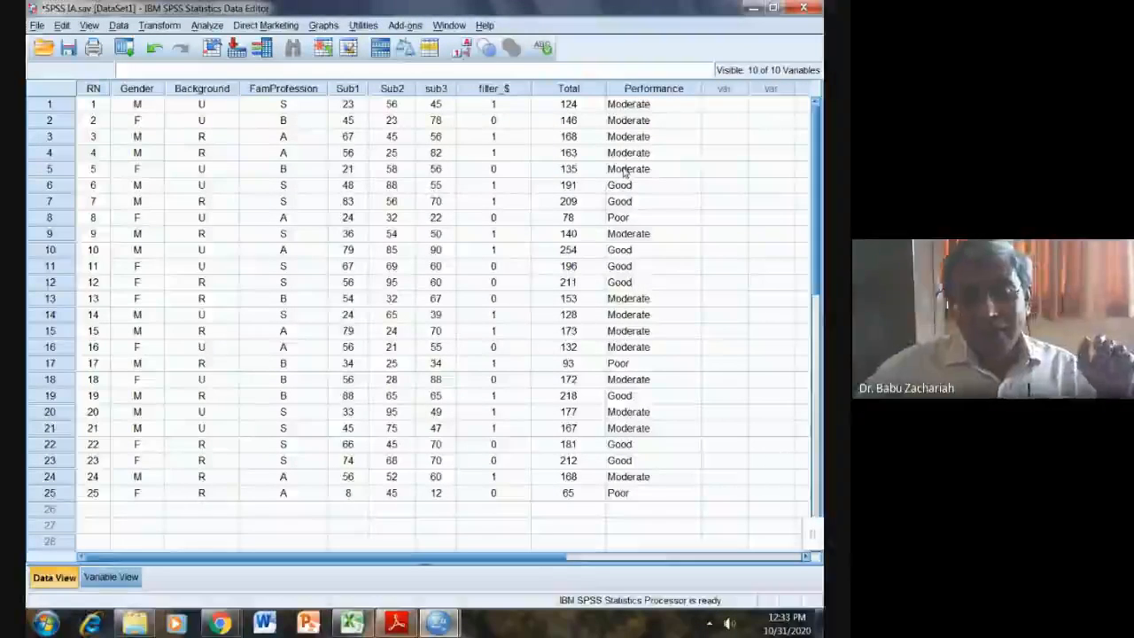
click(396, 623)
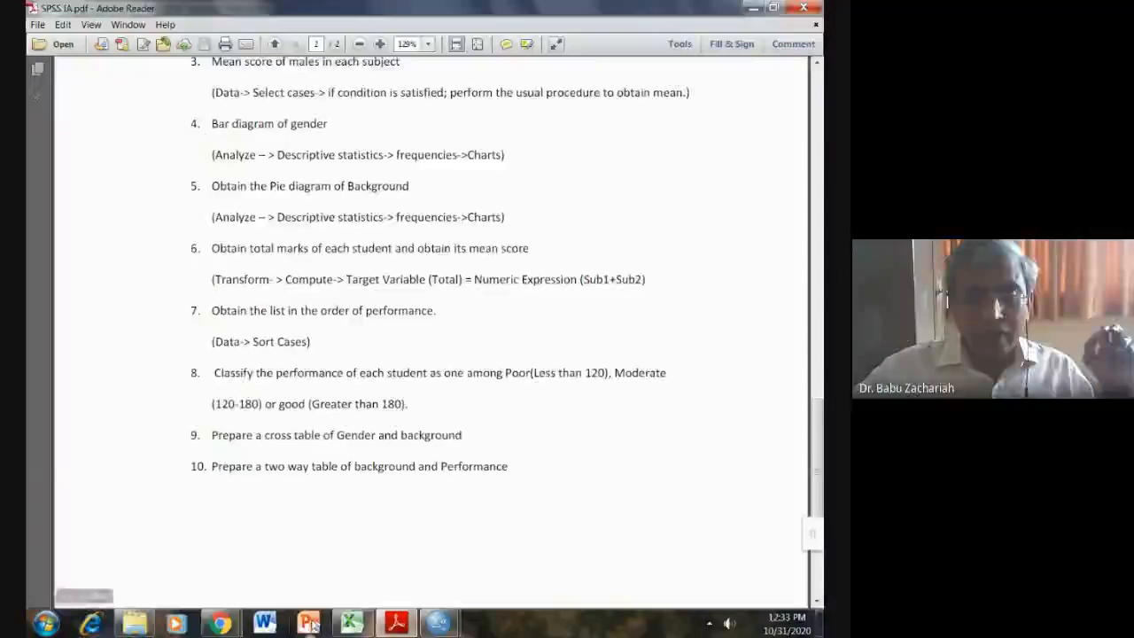
mouse_move(439, 623)
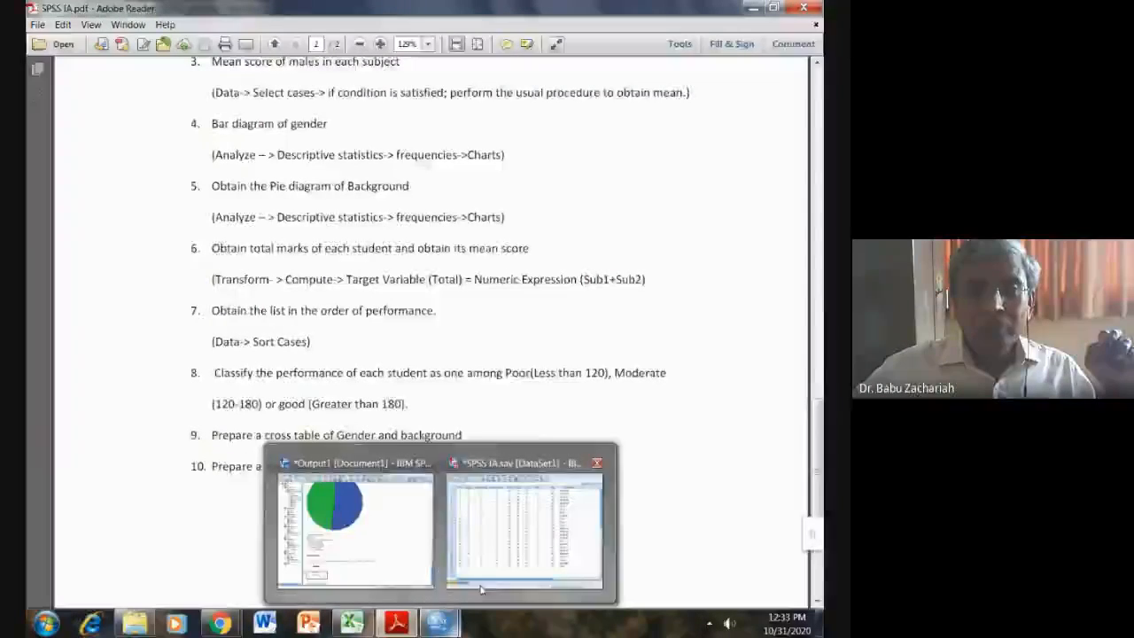
click(481, 590)
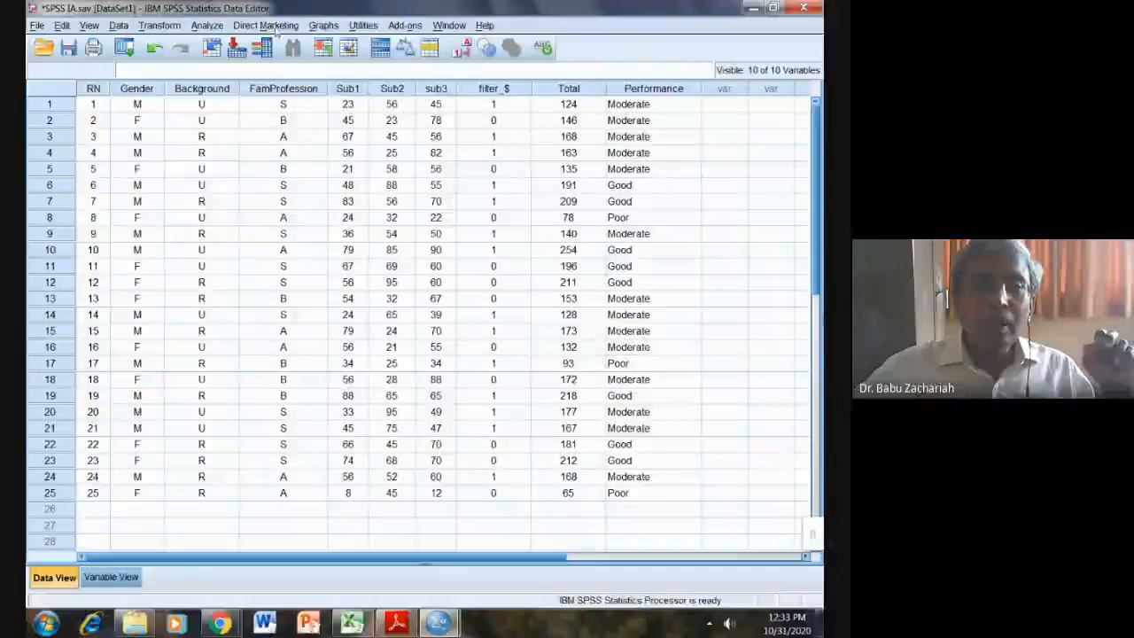
Step: Run Crosstabs with Gender in the rows and Background in the columns
click(209, 26)
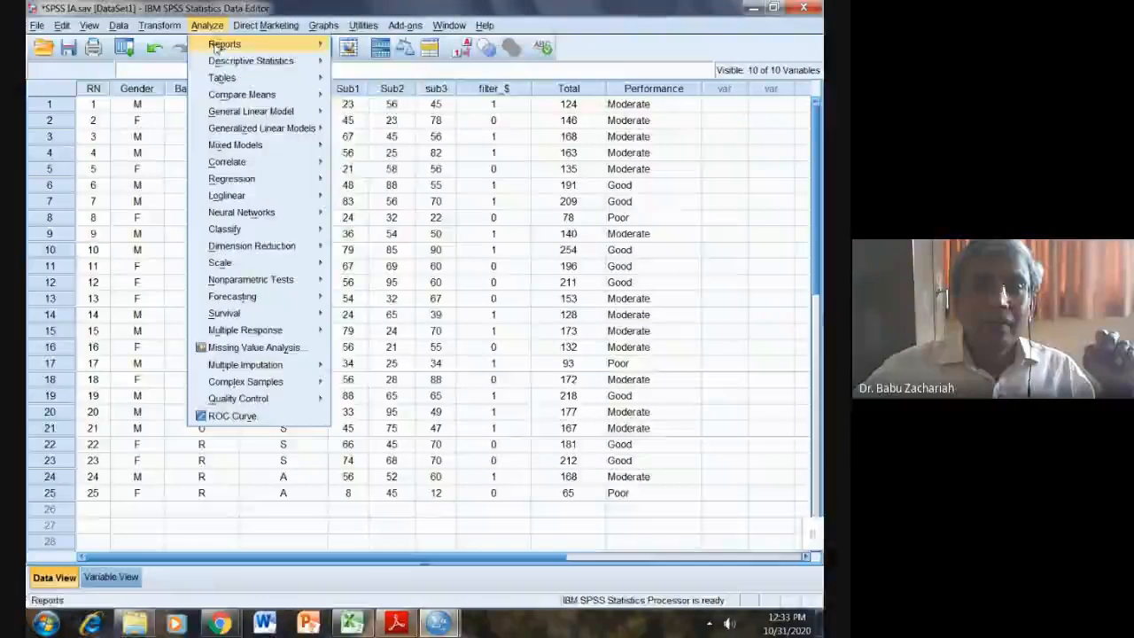
mouse_move(232, 60)
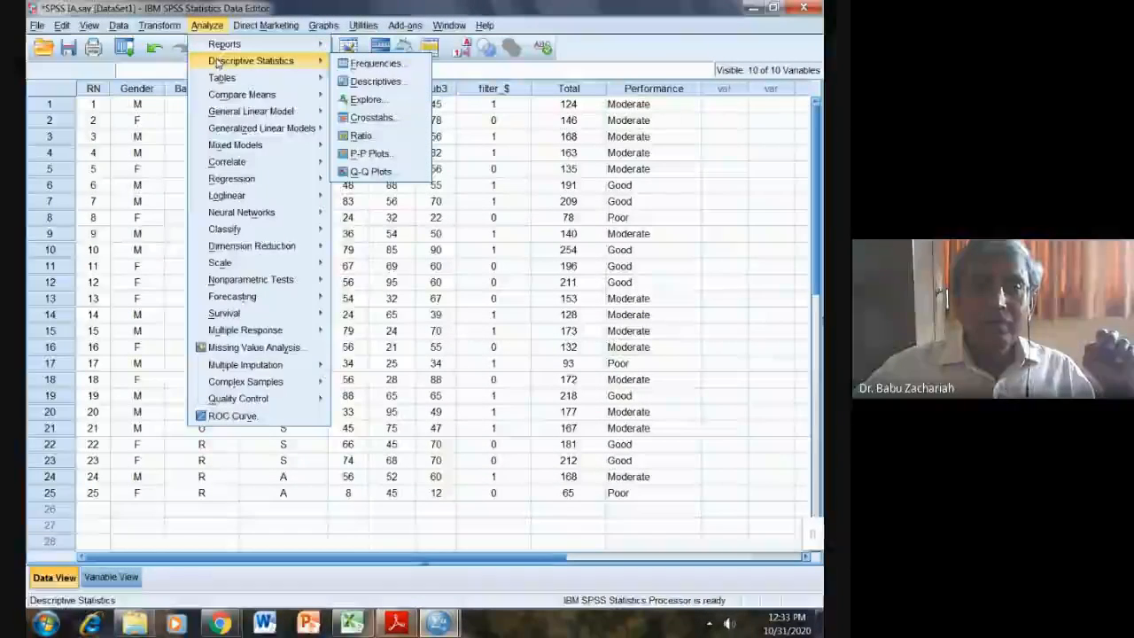
click(387, 119)
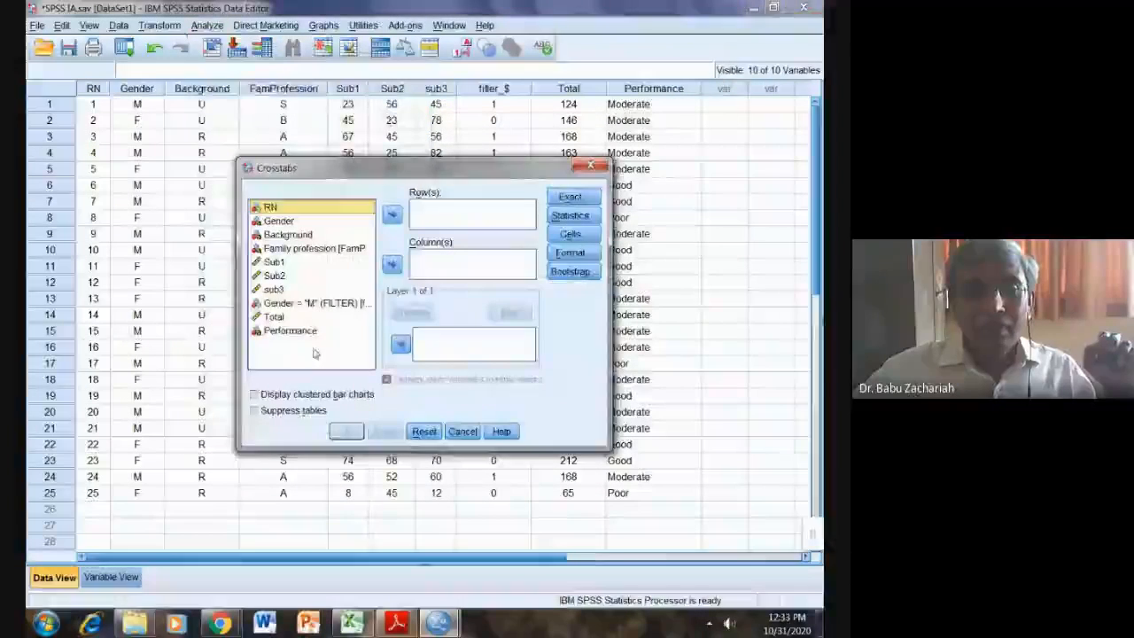
click(274, 221)
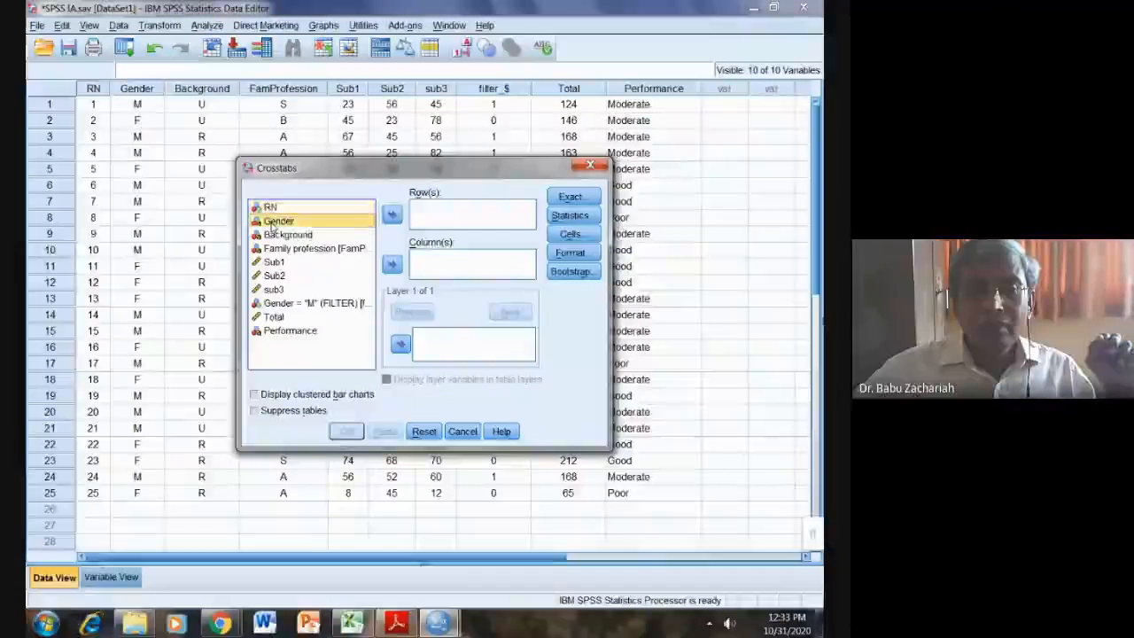
click(392, 215)
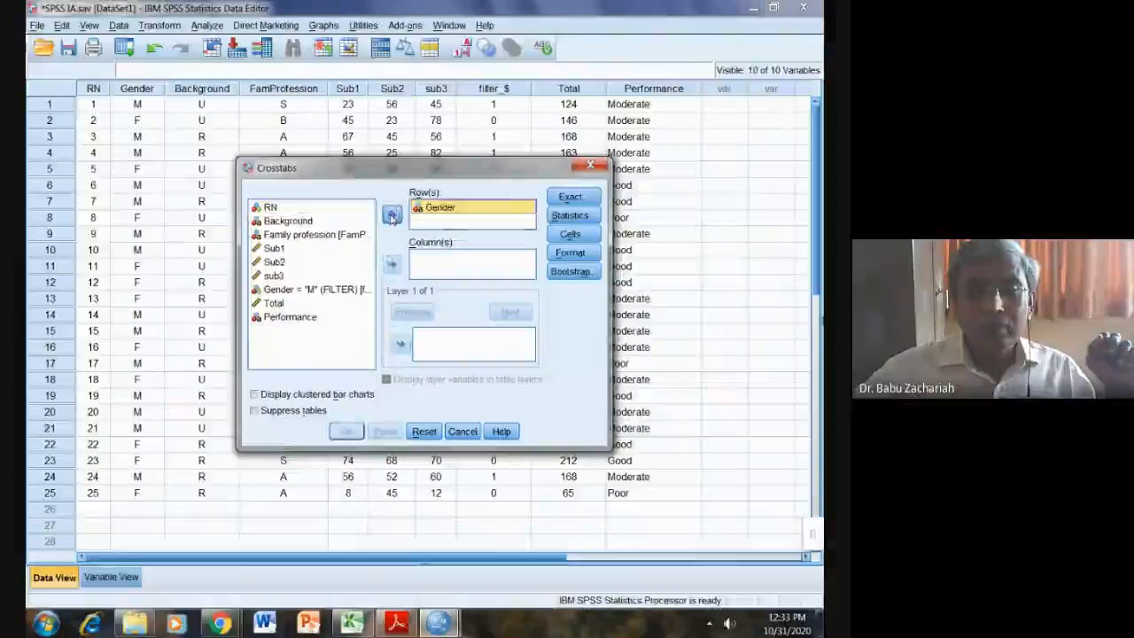
click(298, 221)
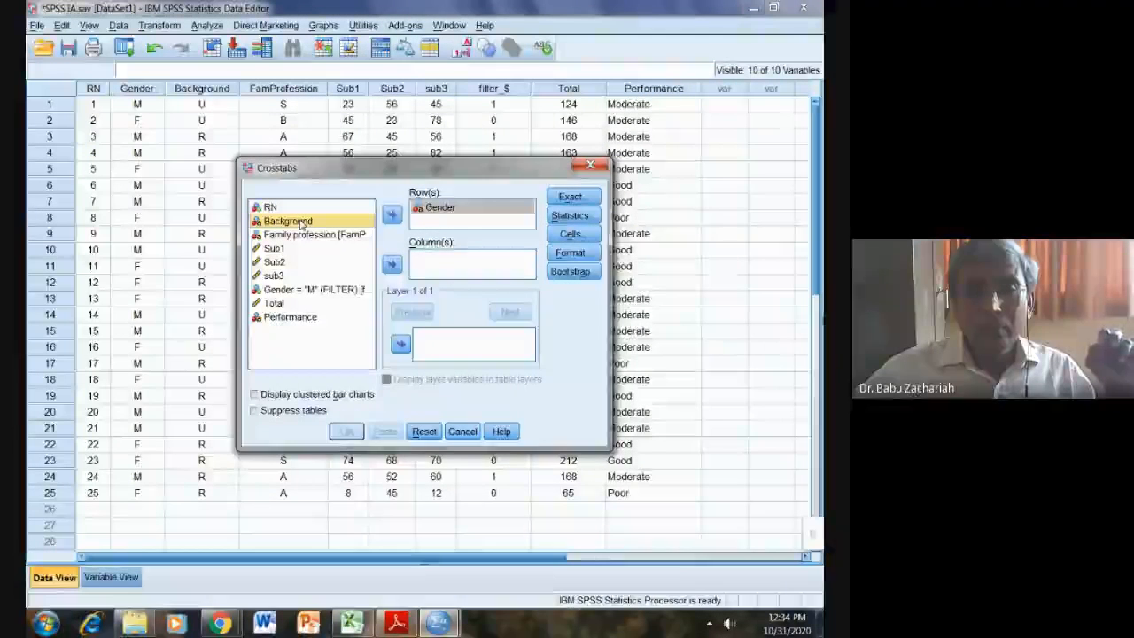
click(392, 264)
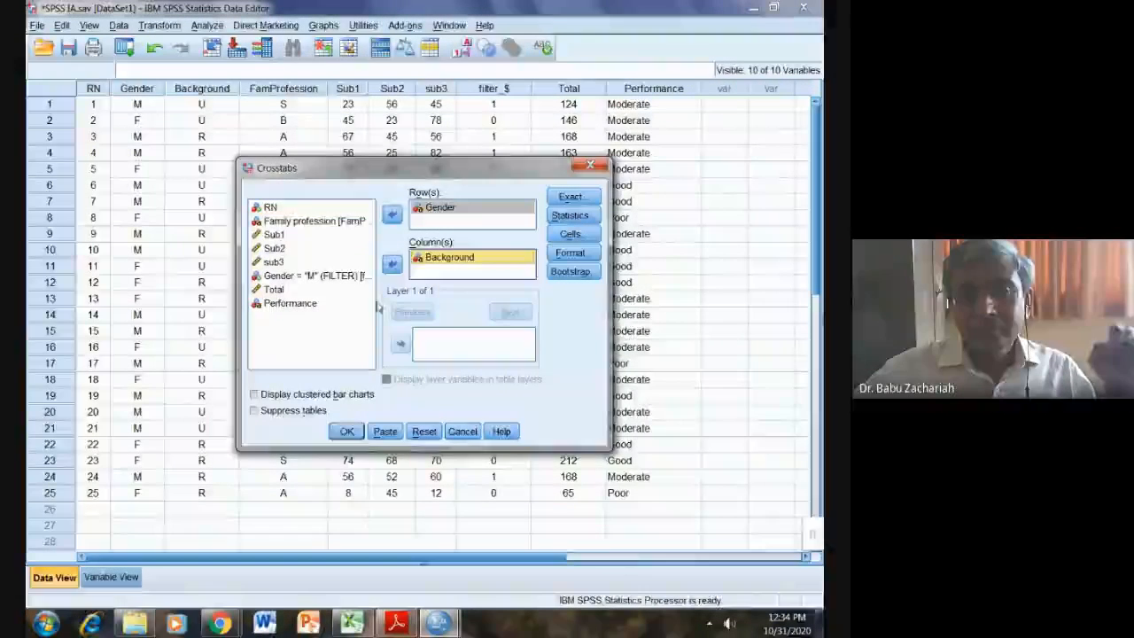
click(347, 432)
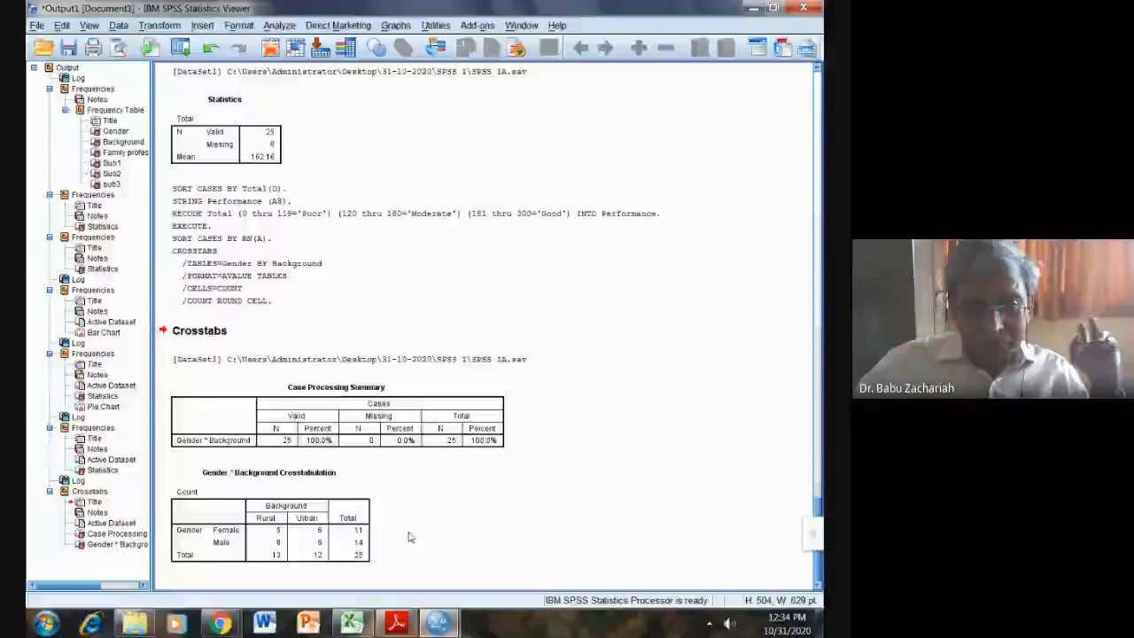
Step: Check the assignment PDF, then return to the SPSS data editor
click(394, 626)
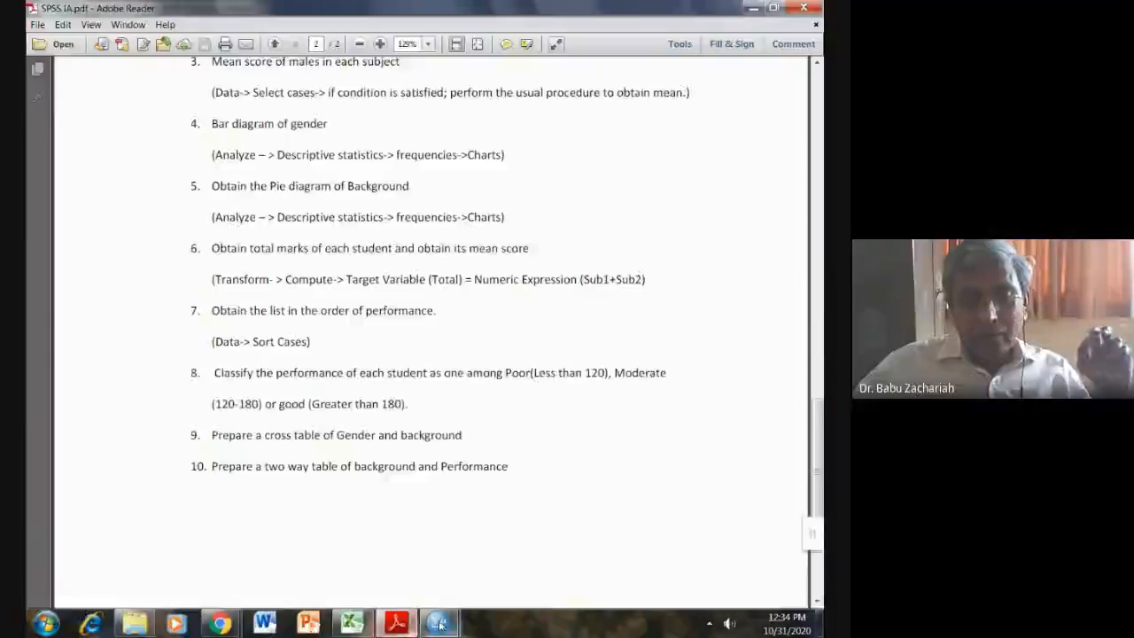
mouse_move(438, 623)
click(484, 562)
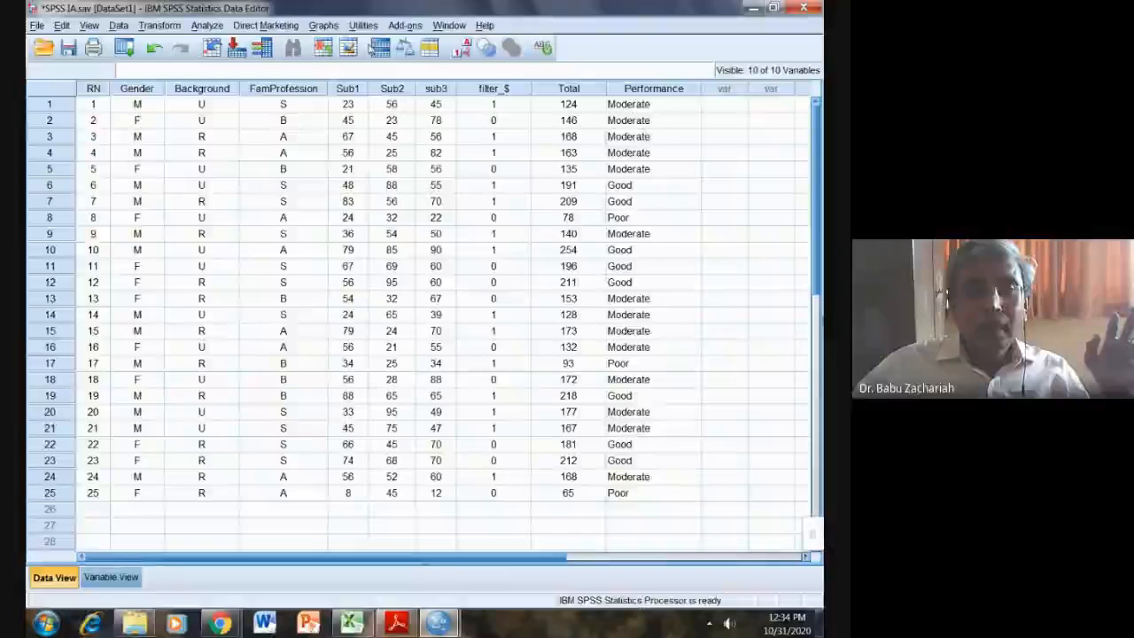
Step: Rerun Crosstabs with Performance replacing Gender in the rows, Background kept as columns
click(206, 24)
mouse_move(306, 60)
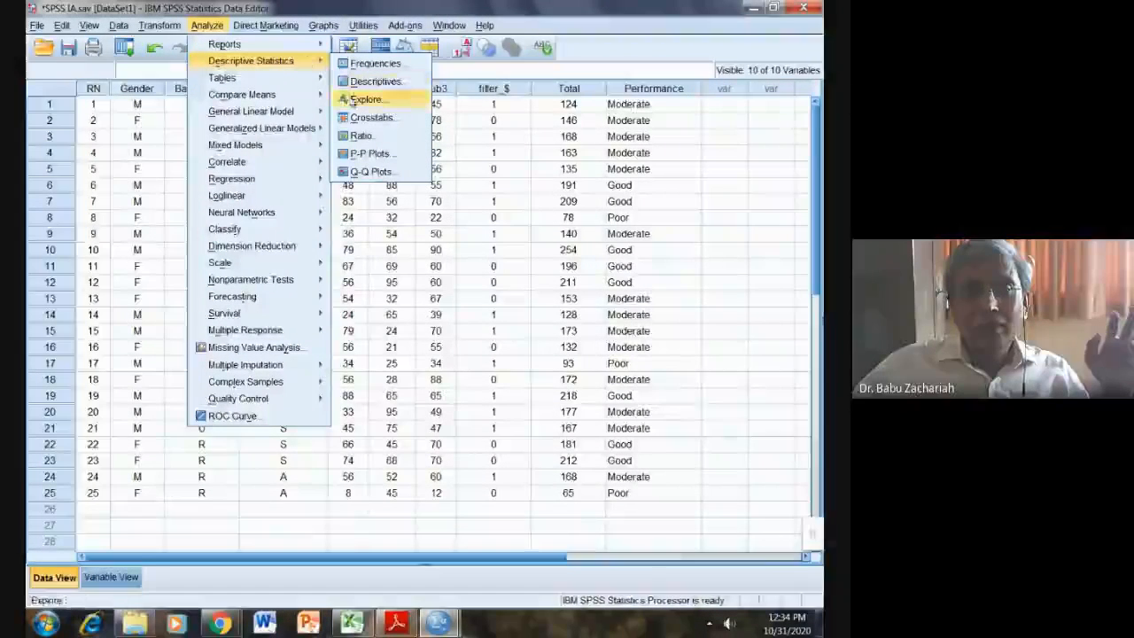
click(363, 117)
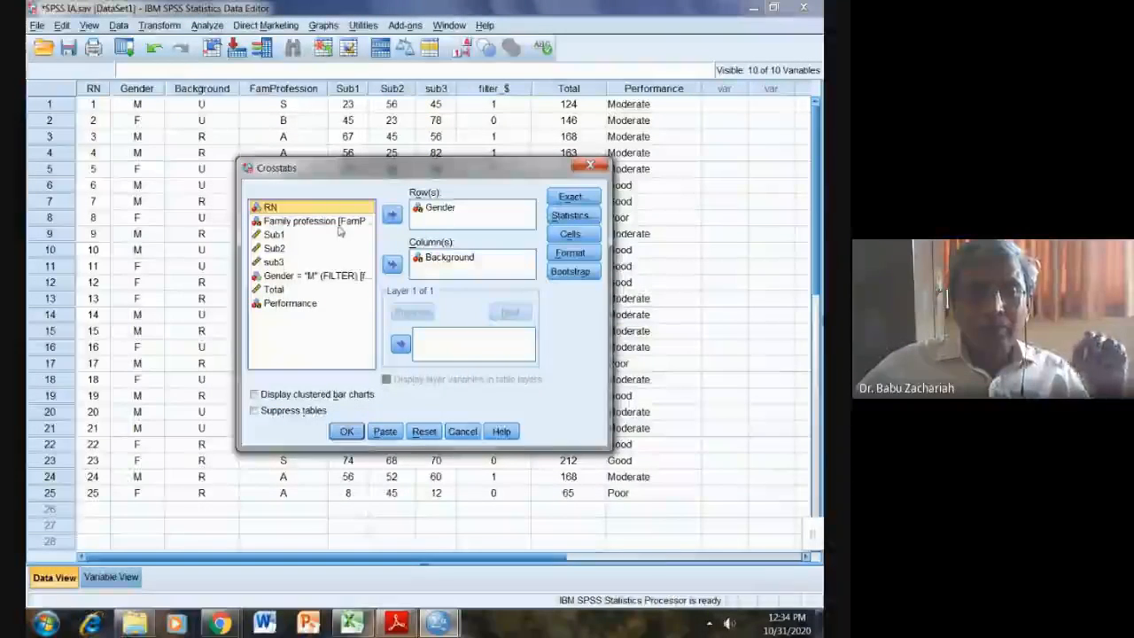
click(444, 208)
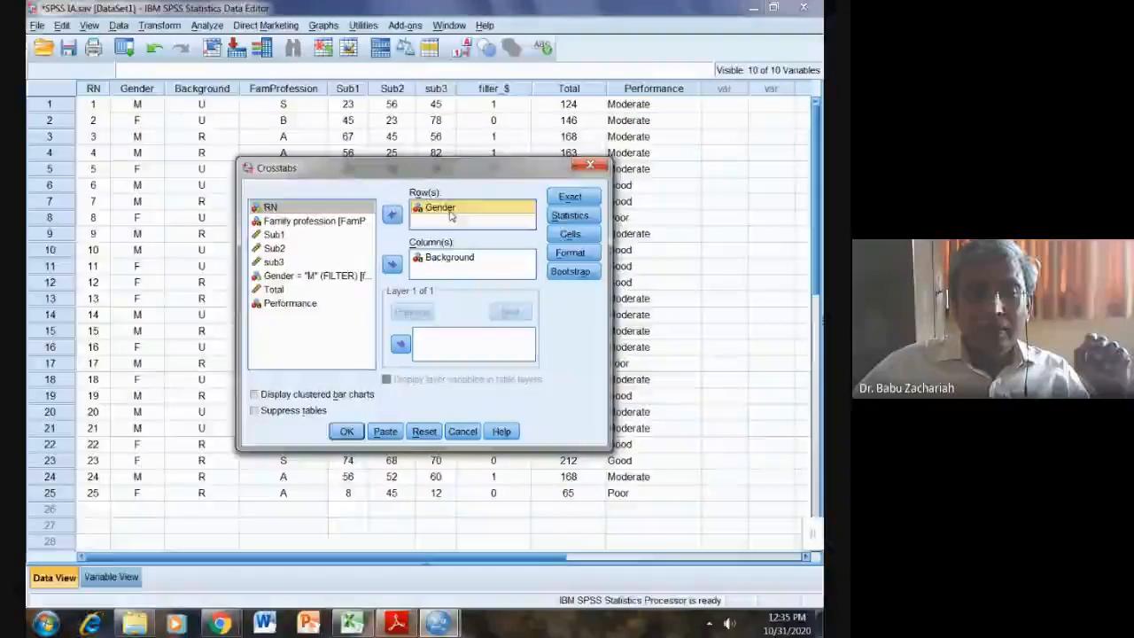
click(391, 215)
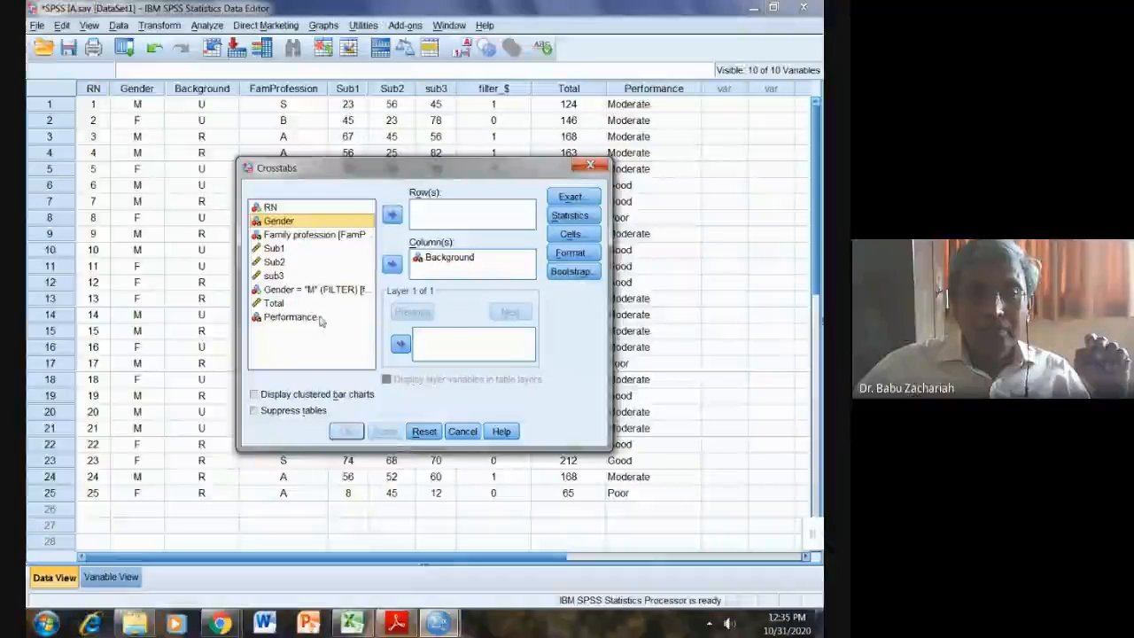
click(292, 317)
click(392, 216)
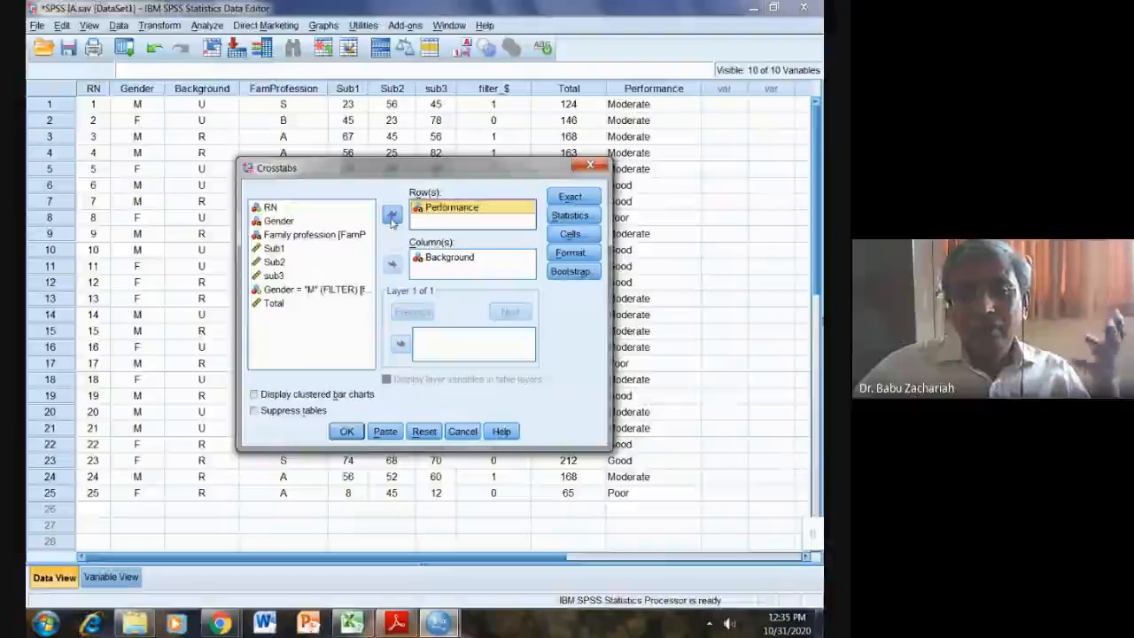
click(347, 432)
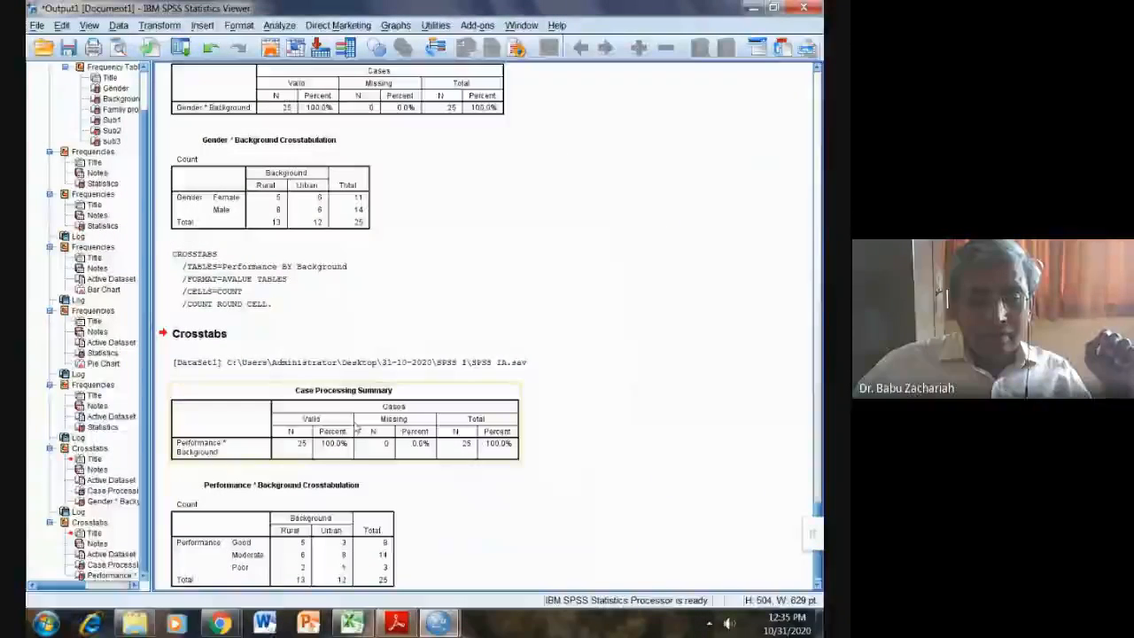
Step: Delete both Case Processing Summary tables from the output
scroll(569, 415, down, 1)
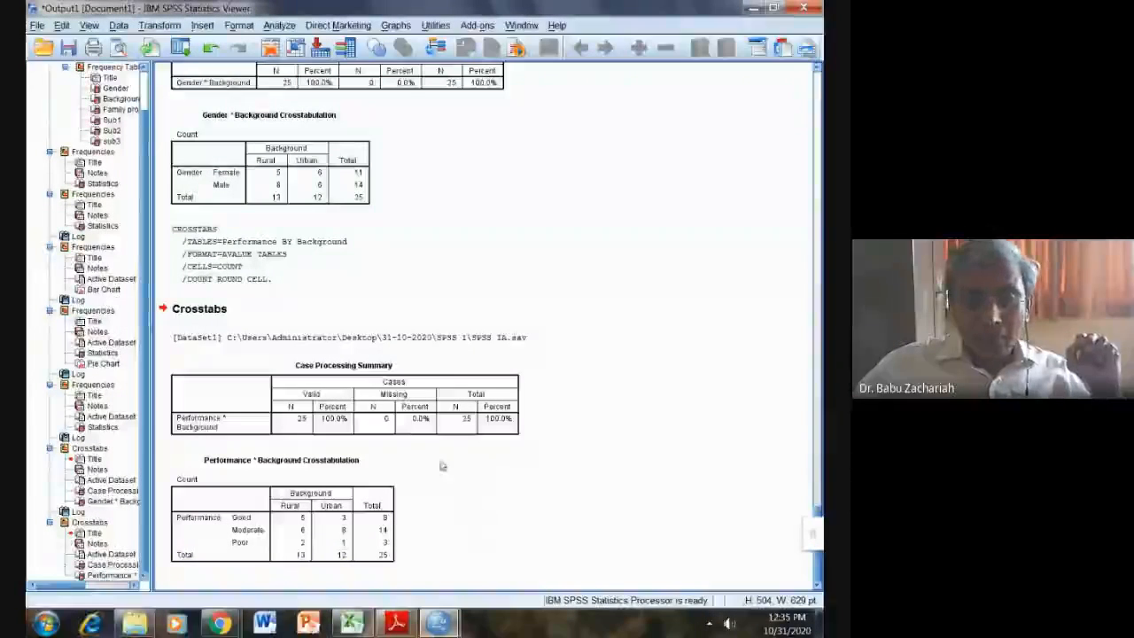
click(401, 423)
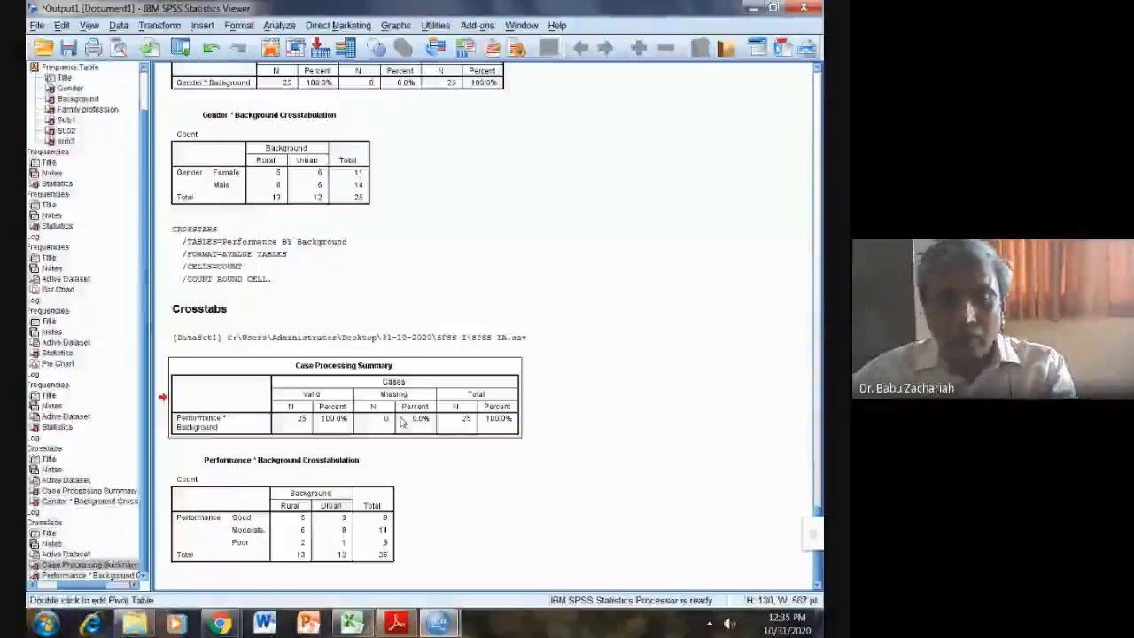
key(Delete)
click(408, 175)
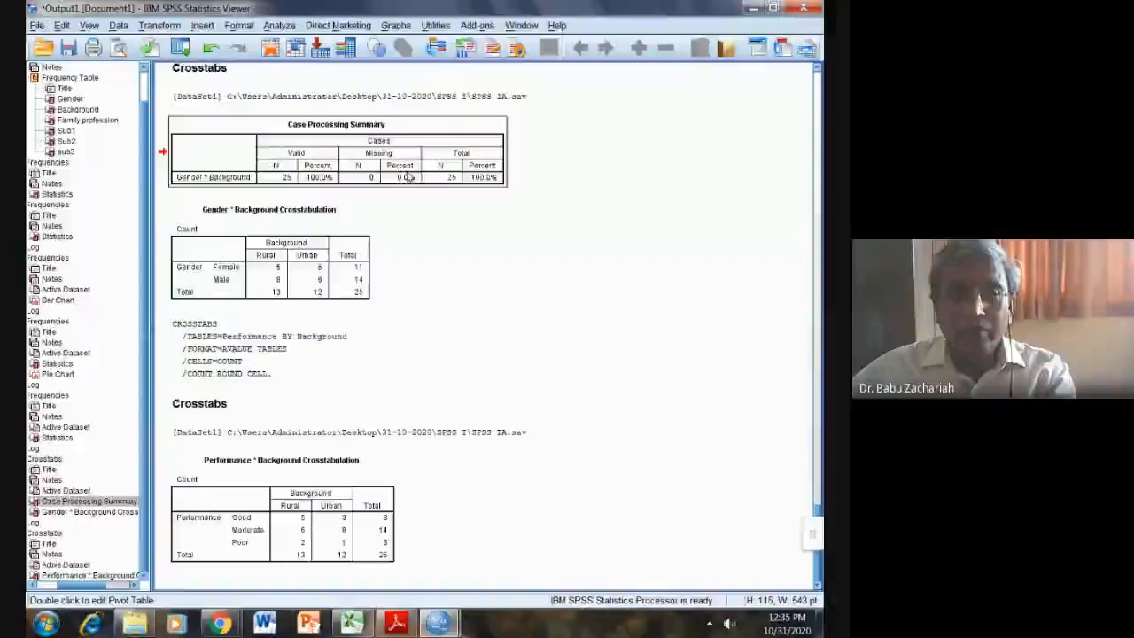
key(Delete)
Step: Delete the two [DataSet1] file path lines from the output
click(374, 434)
key(Delete)
click(431, 212)
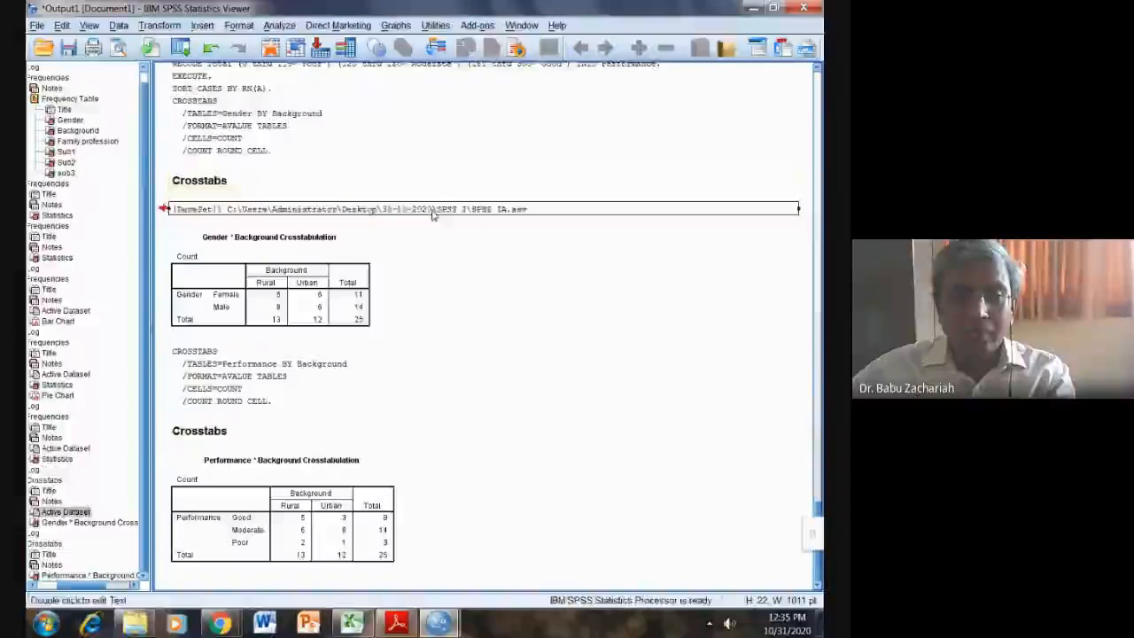
key(Delete)
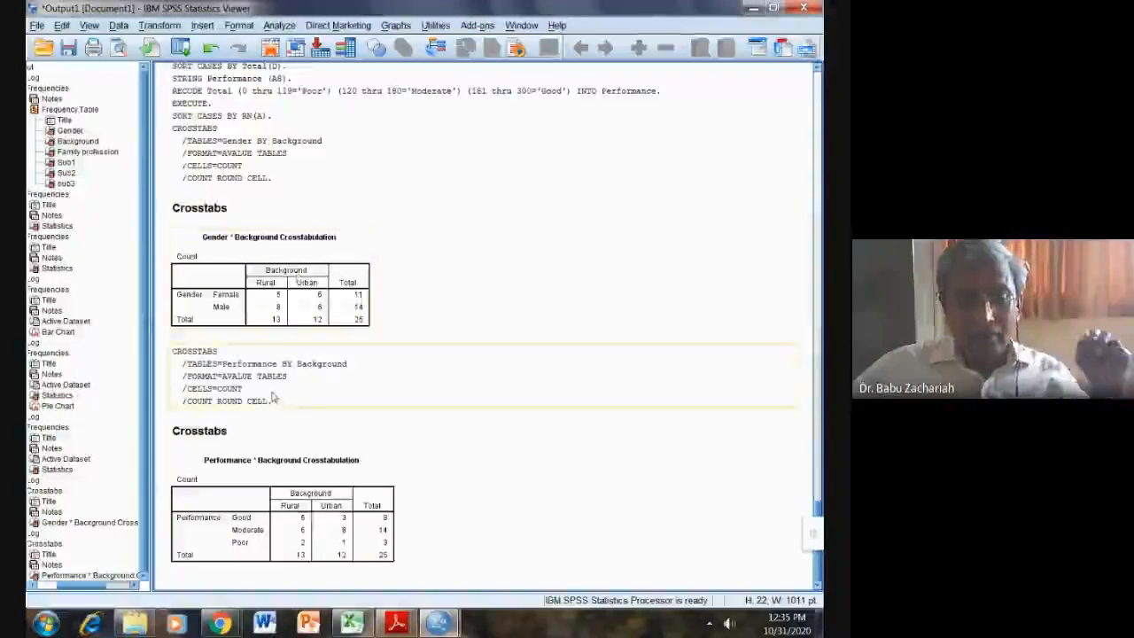
Step: Bring up the assignment PDF at the end of page 1's student table and code legend
click(403, 625)
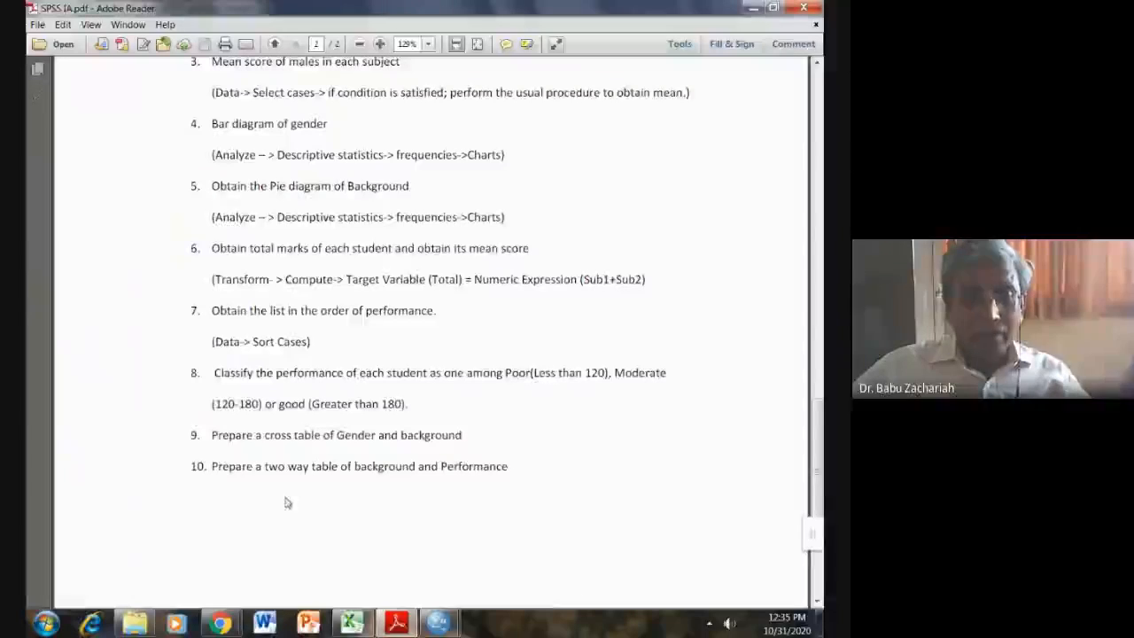
scroll(278, 496, down, 2)
scroll(278, 496, up, 2)
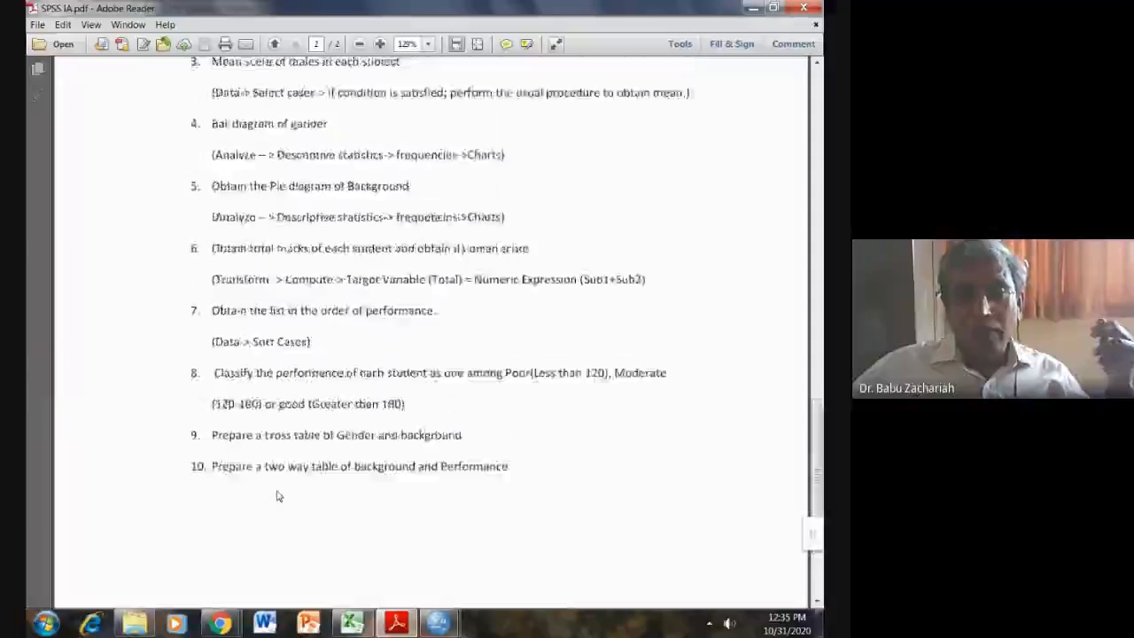
scroll(279, 496, up, 15)
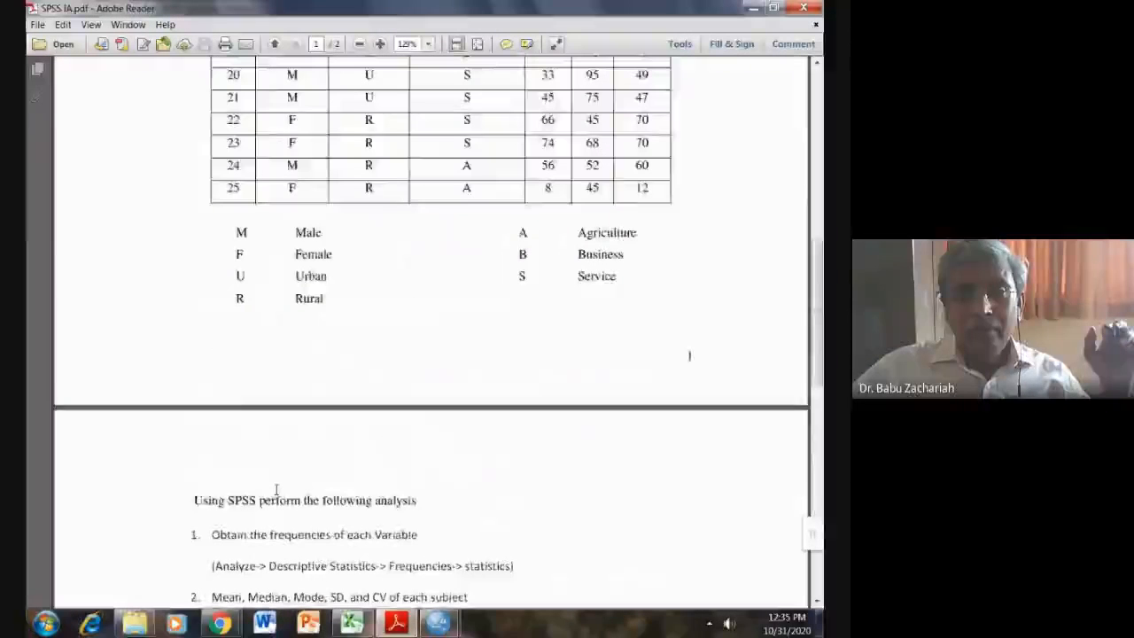